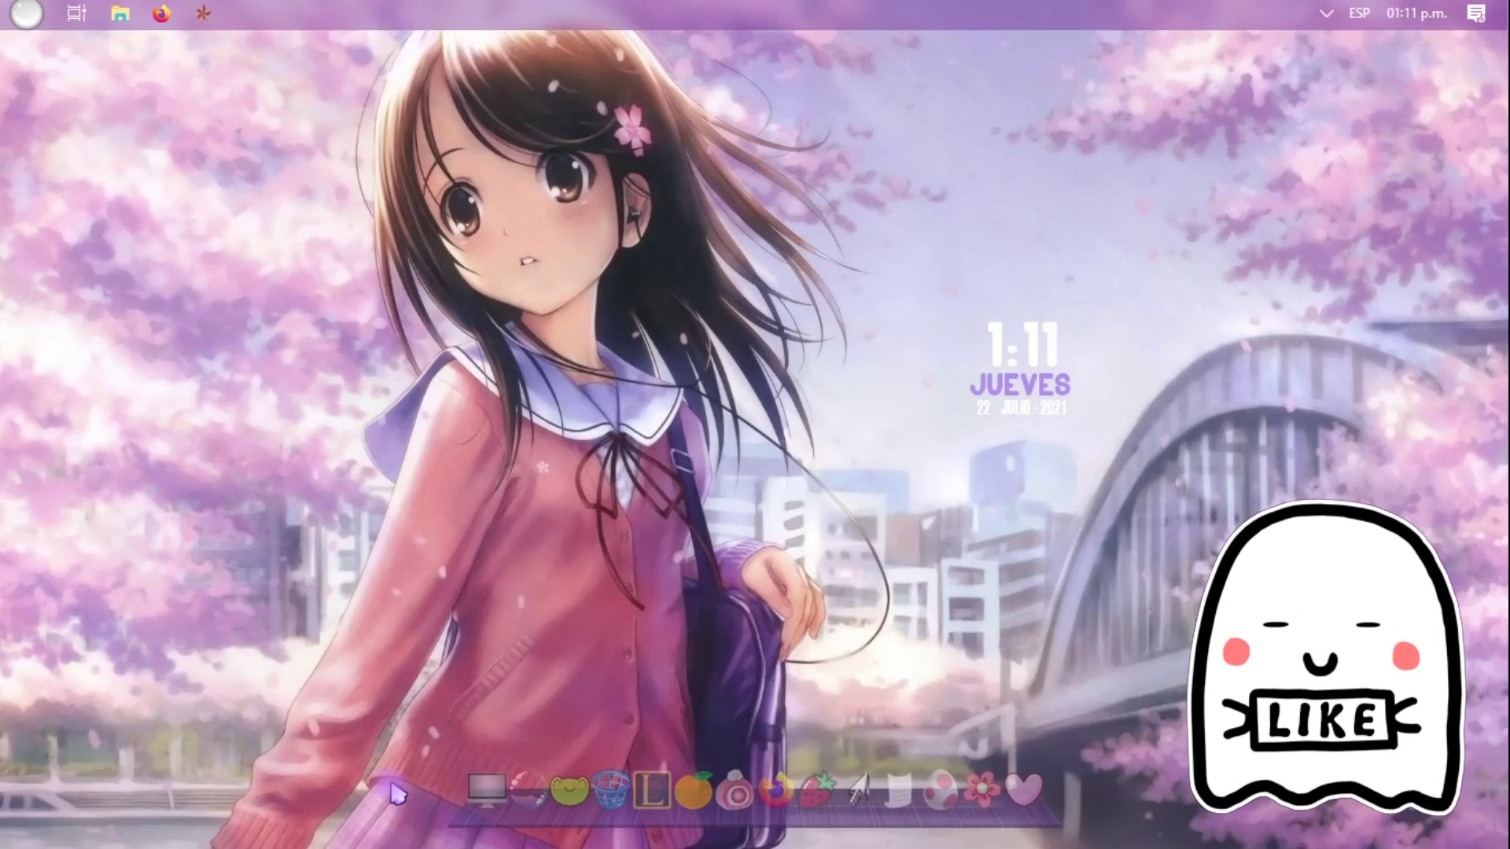
# - Open Este equipo from the dock and close its window again
pyautogui.click(499, 796)
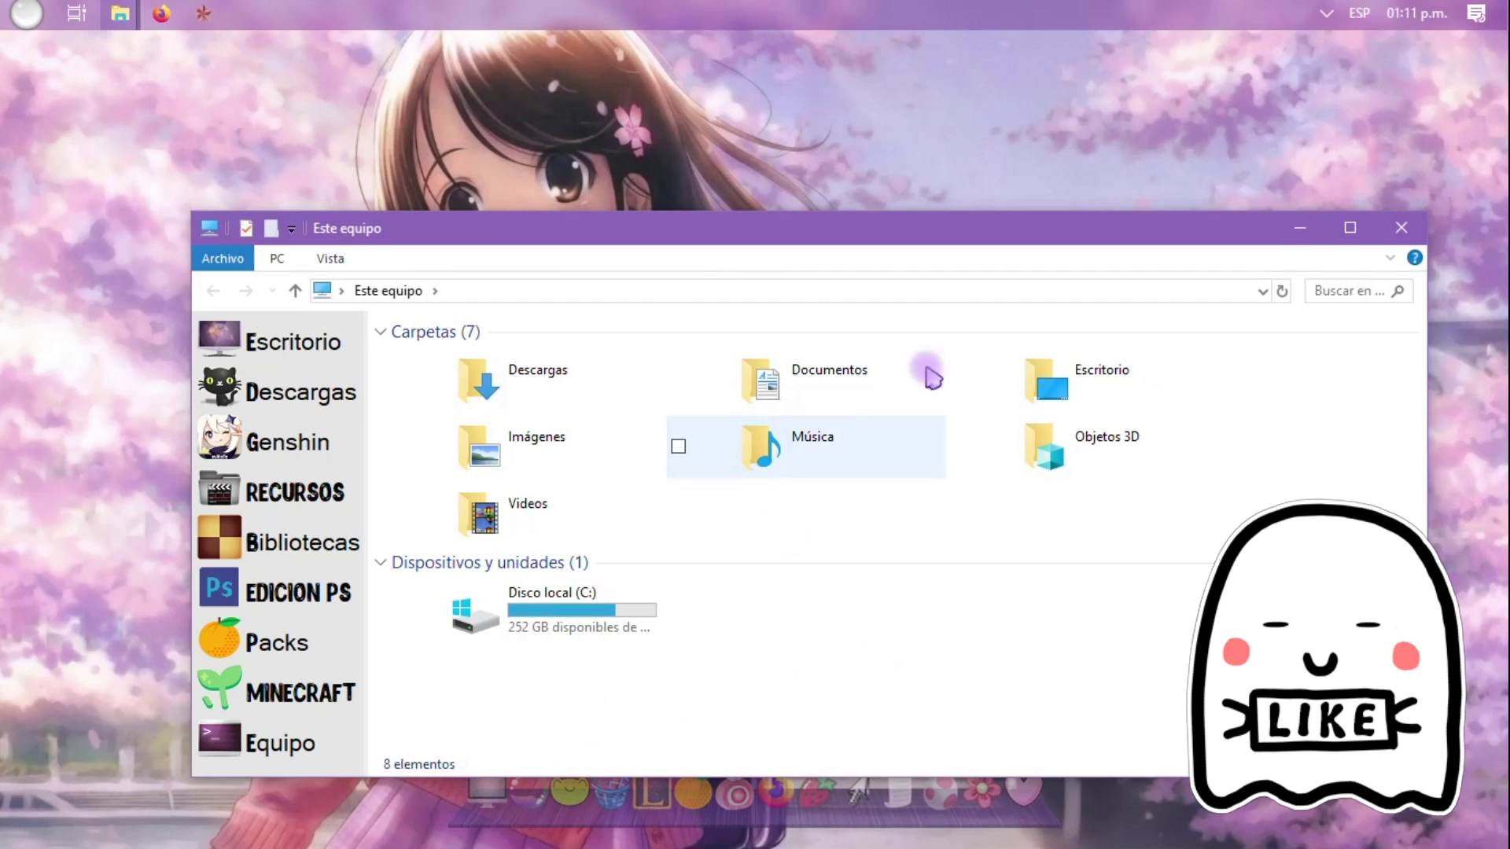
pyautogui.click(1403, 229)
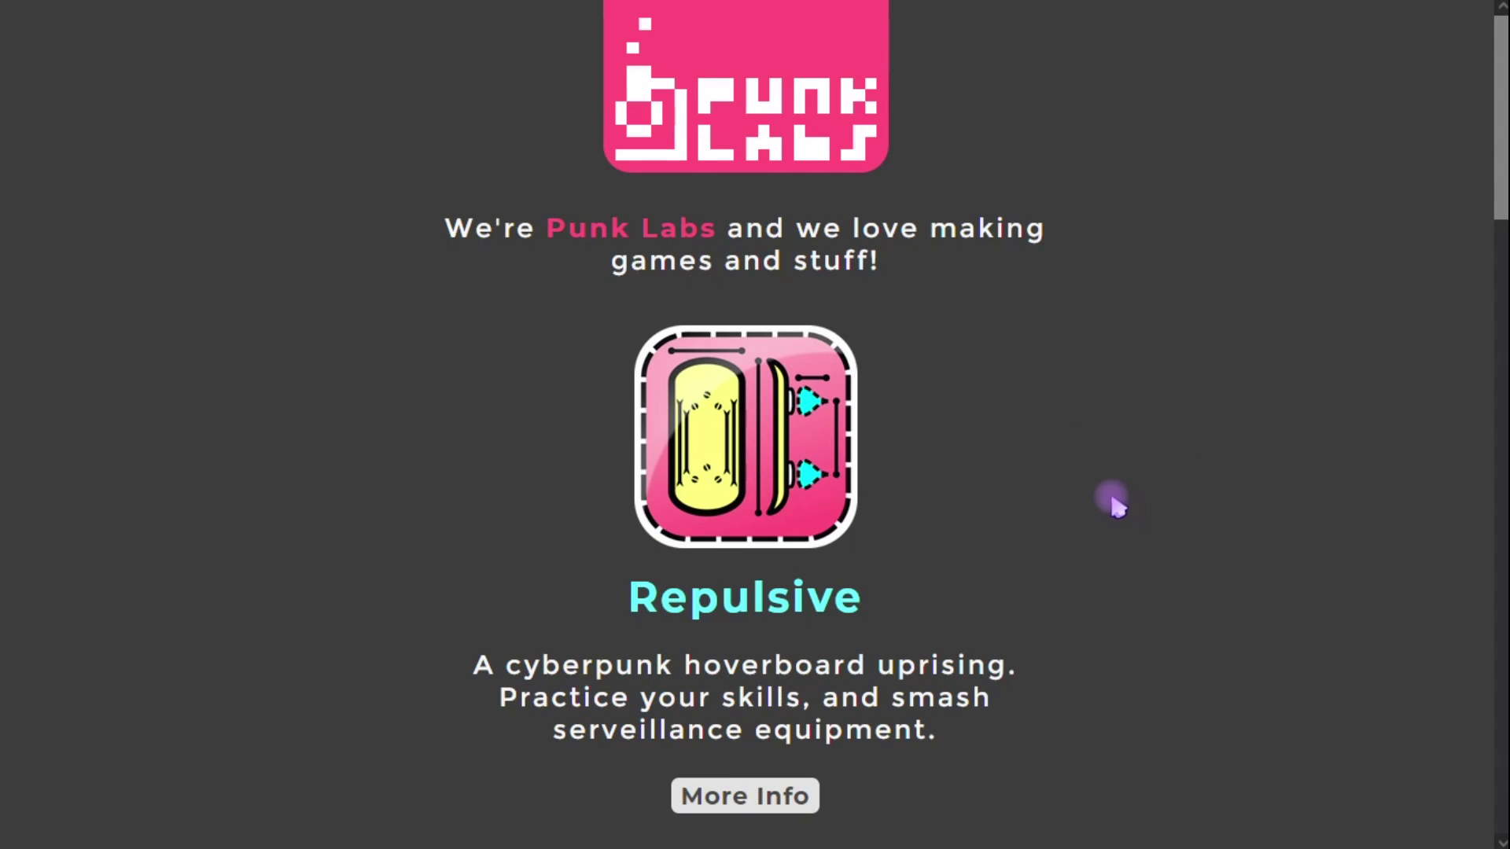
# - Save the RocketDock-v1.3.5.exe installer from punklabs.com in Firefox and check it in the recent downloads
pyautogui.moveTo(336, 11)
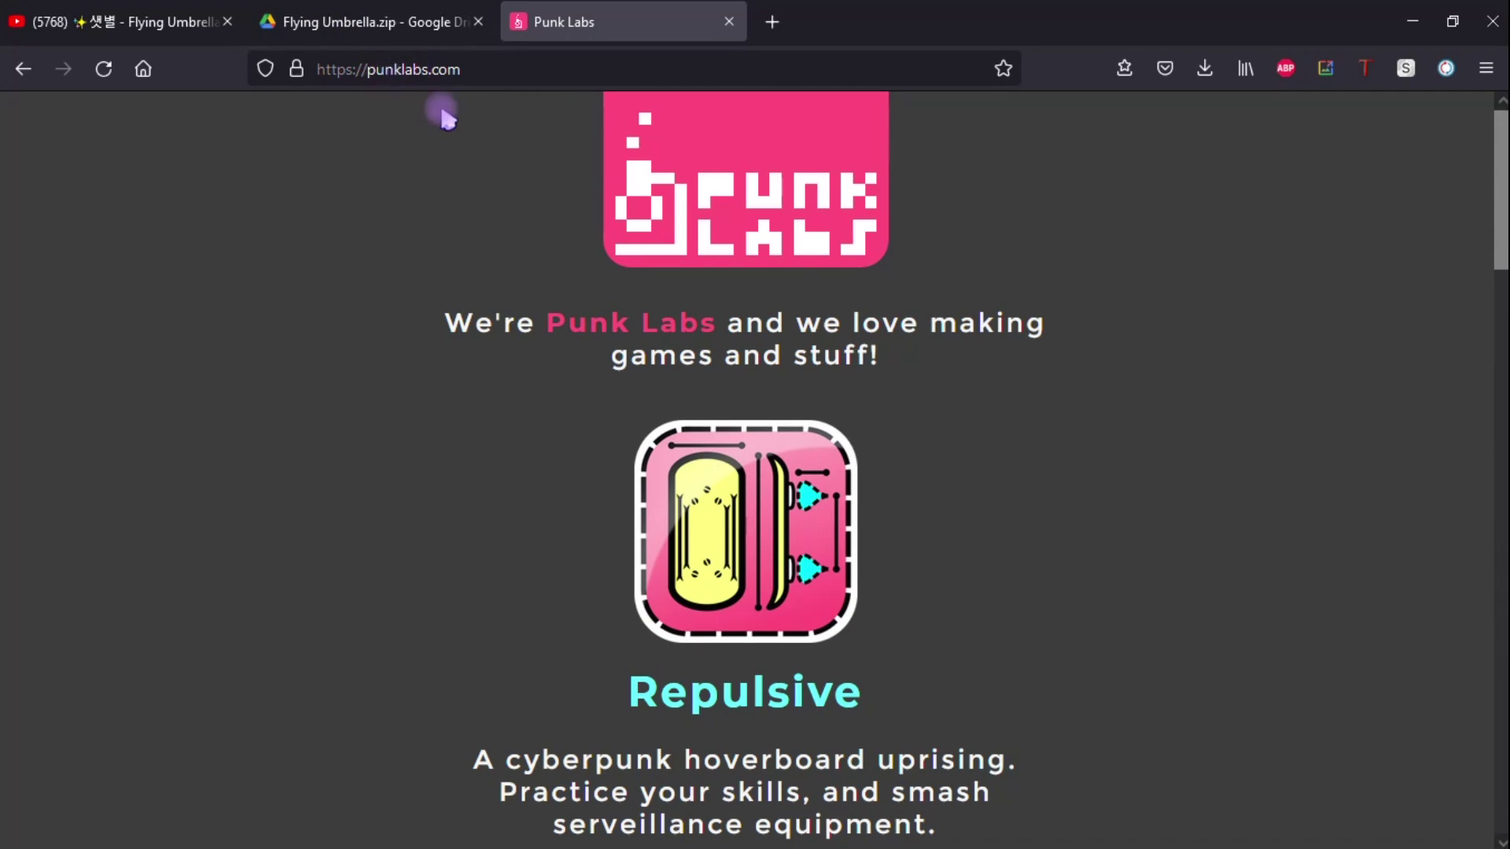
pyautogui.scroll(-10, 910, 361)
pyautogui.moveTo(597, 419); pyautogui.dragTo(904, 422)
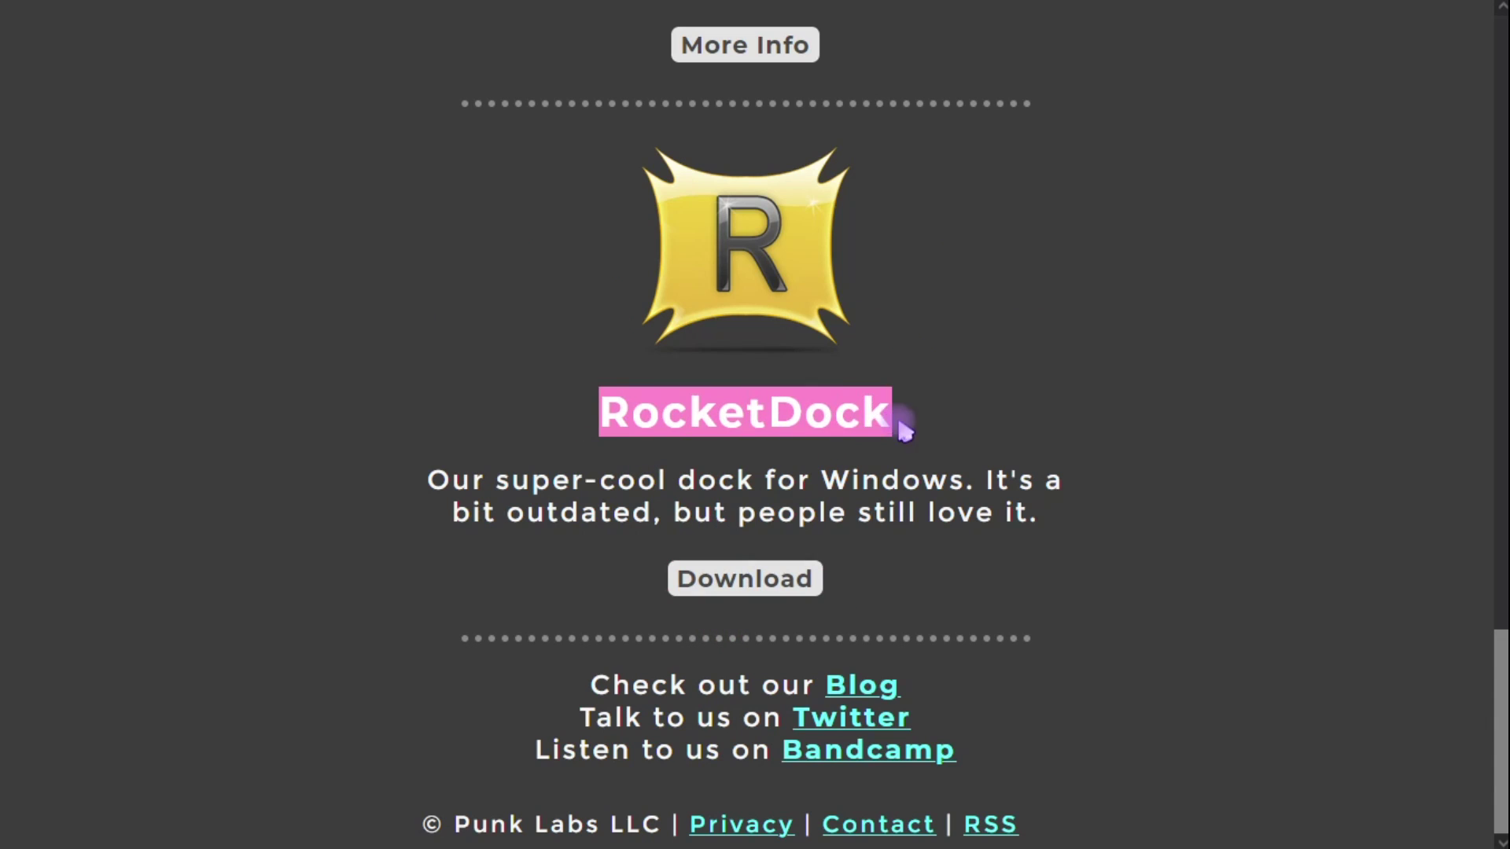
pyautogui.click(770, 582)
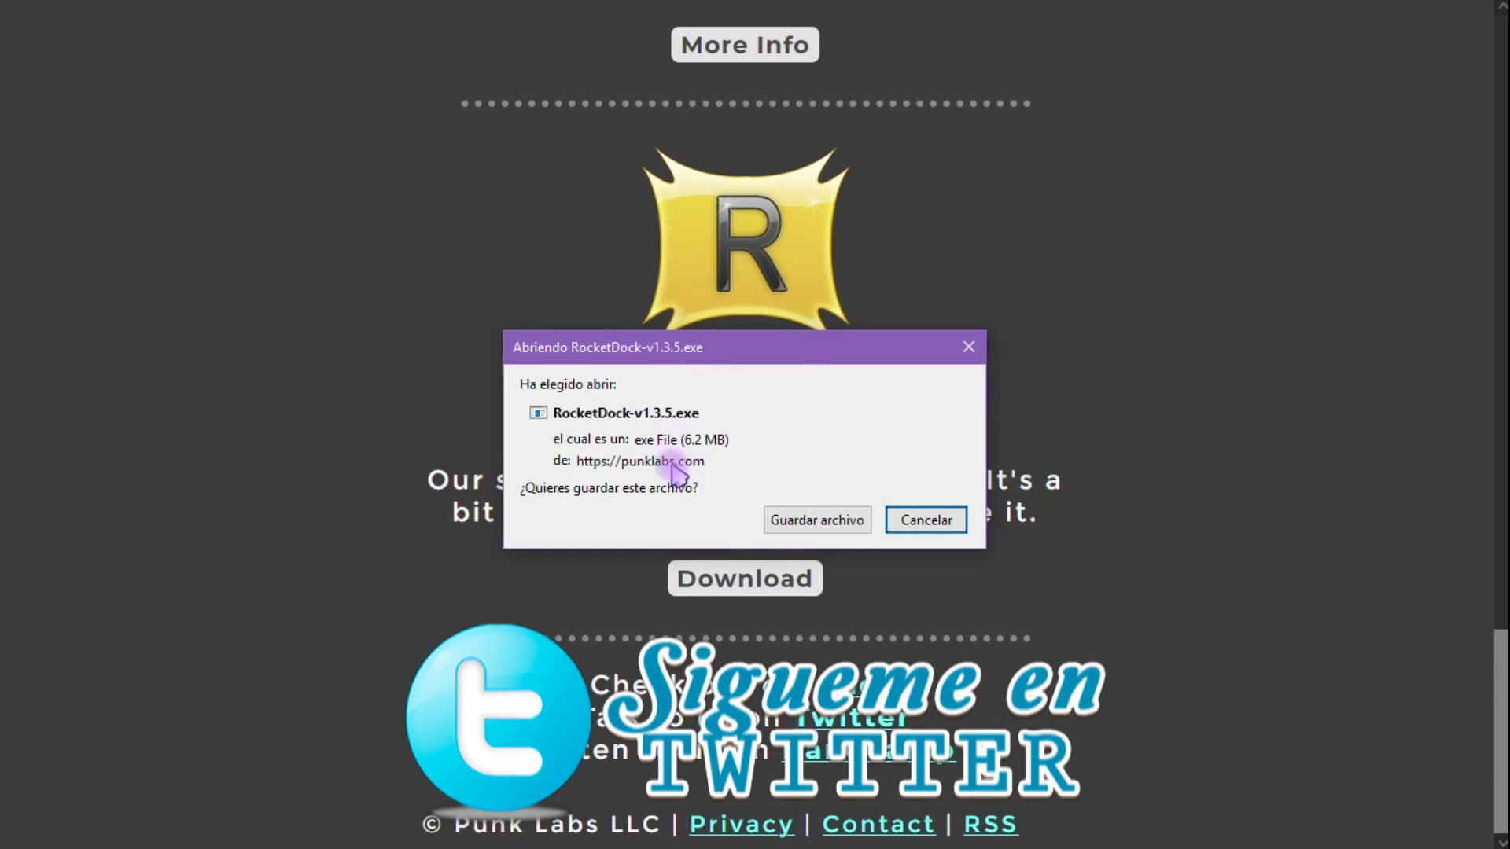
pyautogui.click(826, 523)
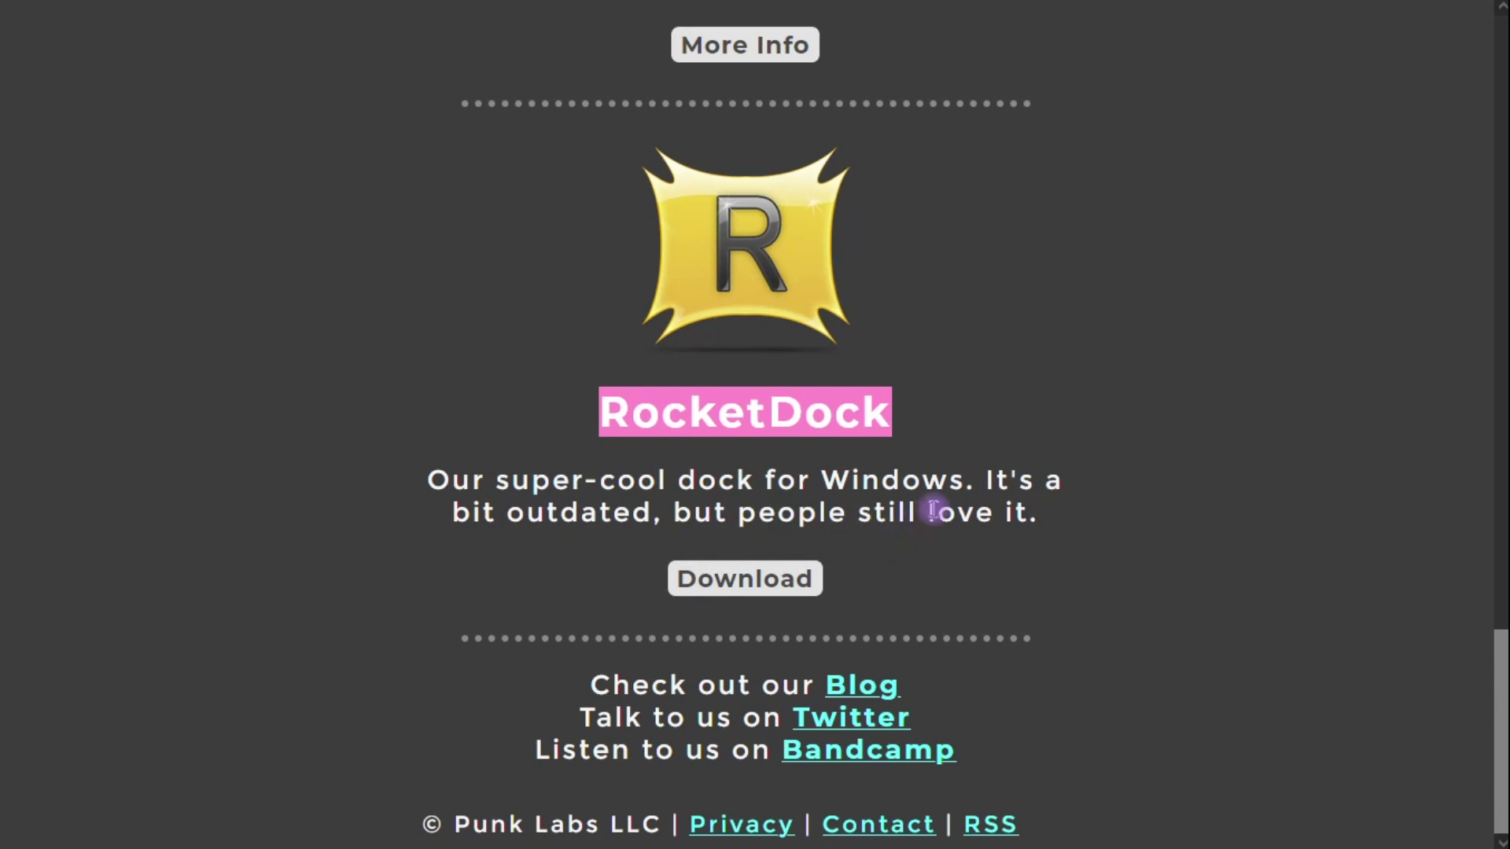
pyautogui.moveTo(1240, 60)
pyautogui.click(1197, 72)
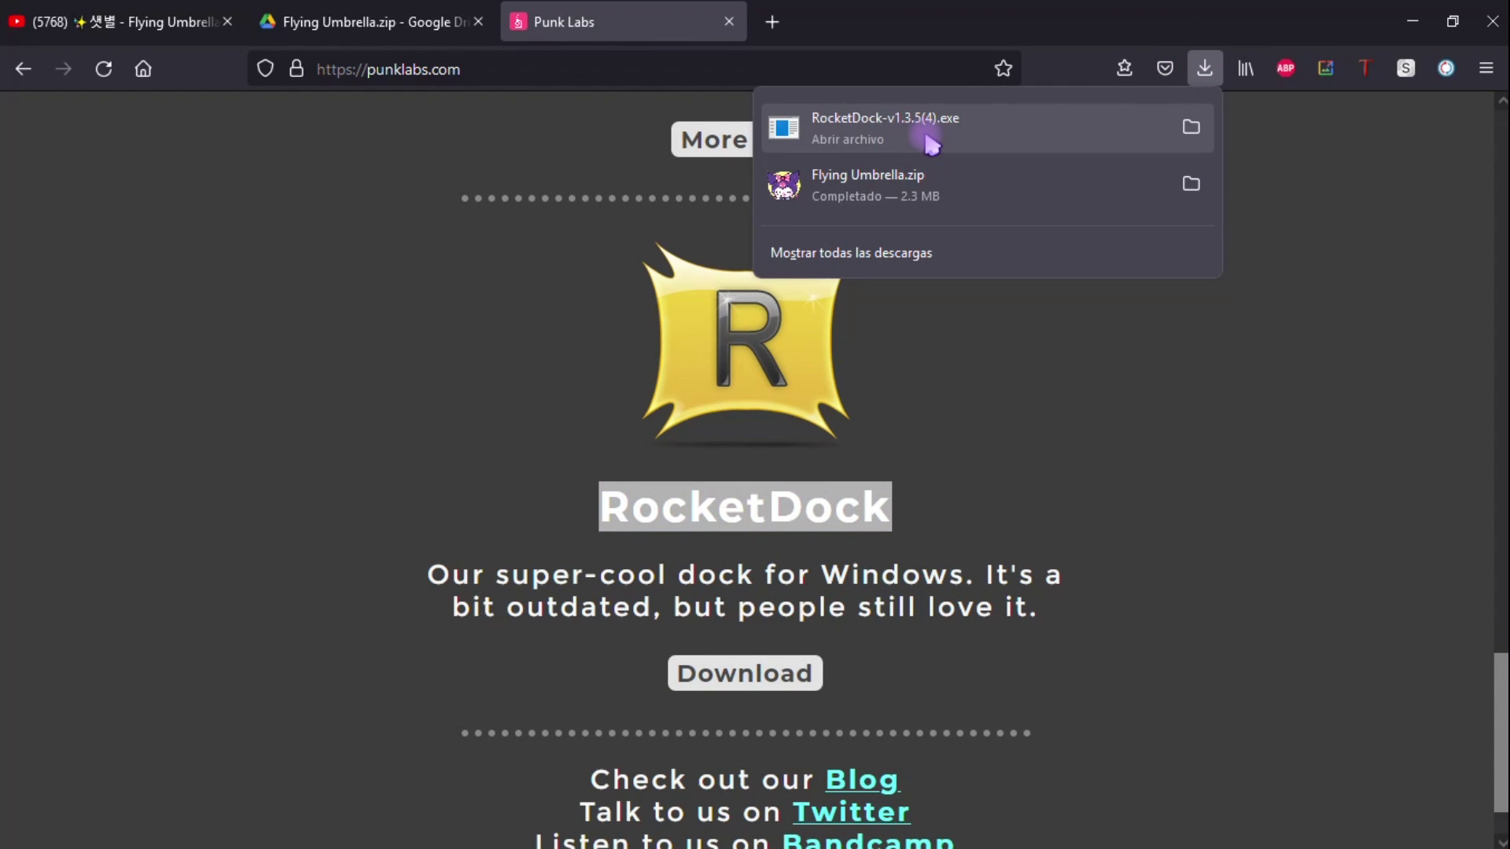
pyautogui.click(1117, 425)
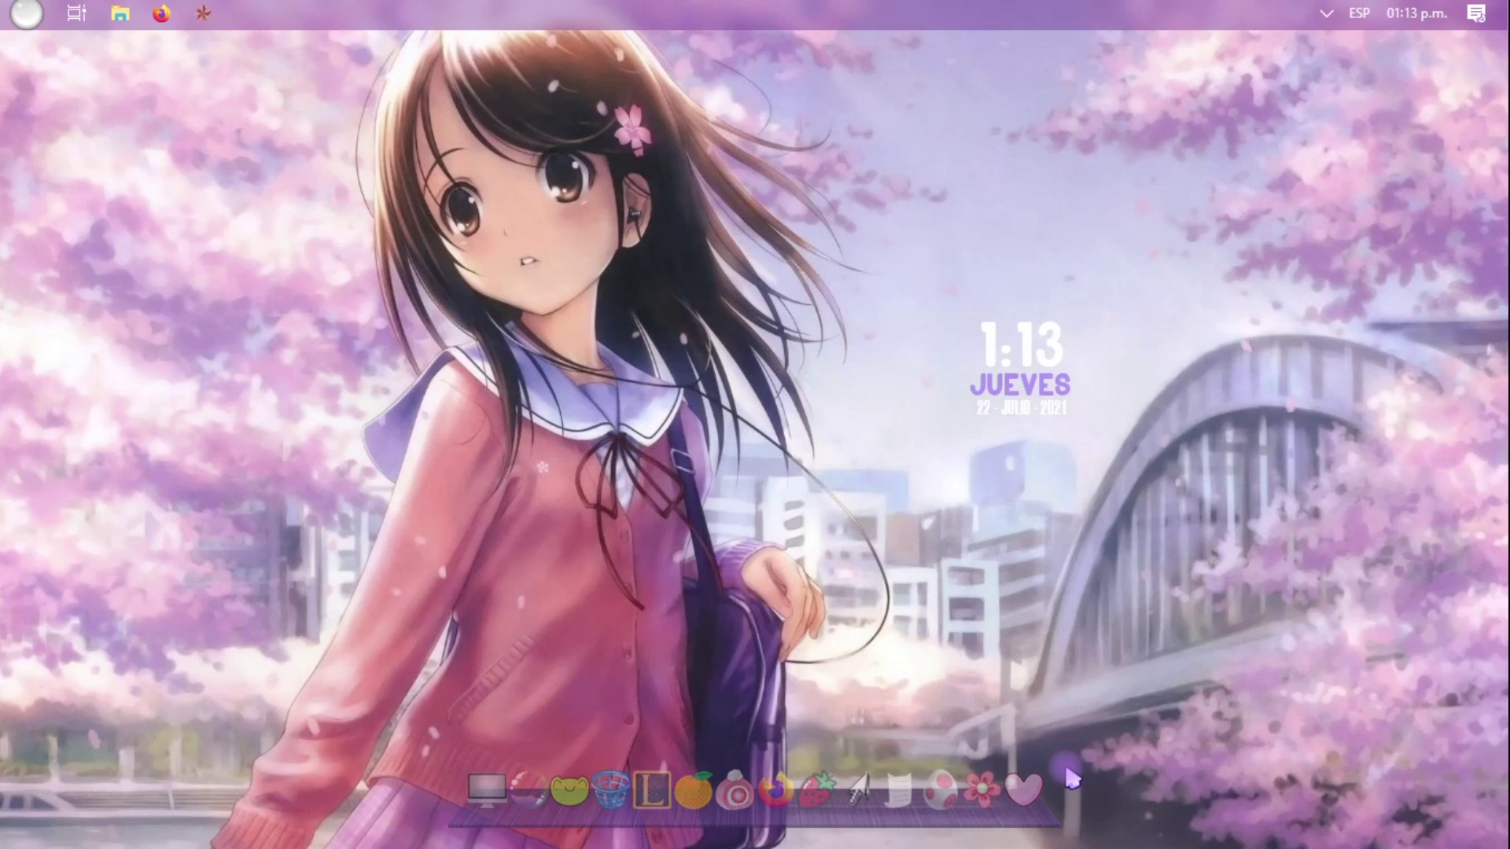
pyautogui.click(1071, 779)
pyautogui.rightClick(775, 787)
pyautogui.click(798, 745)
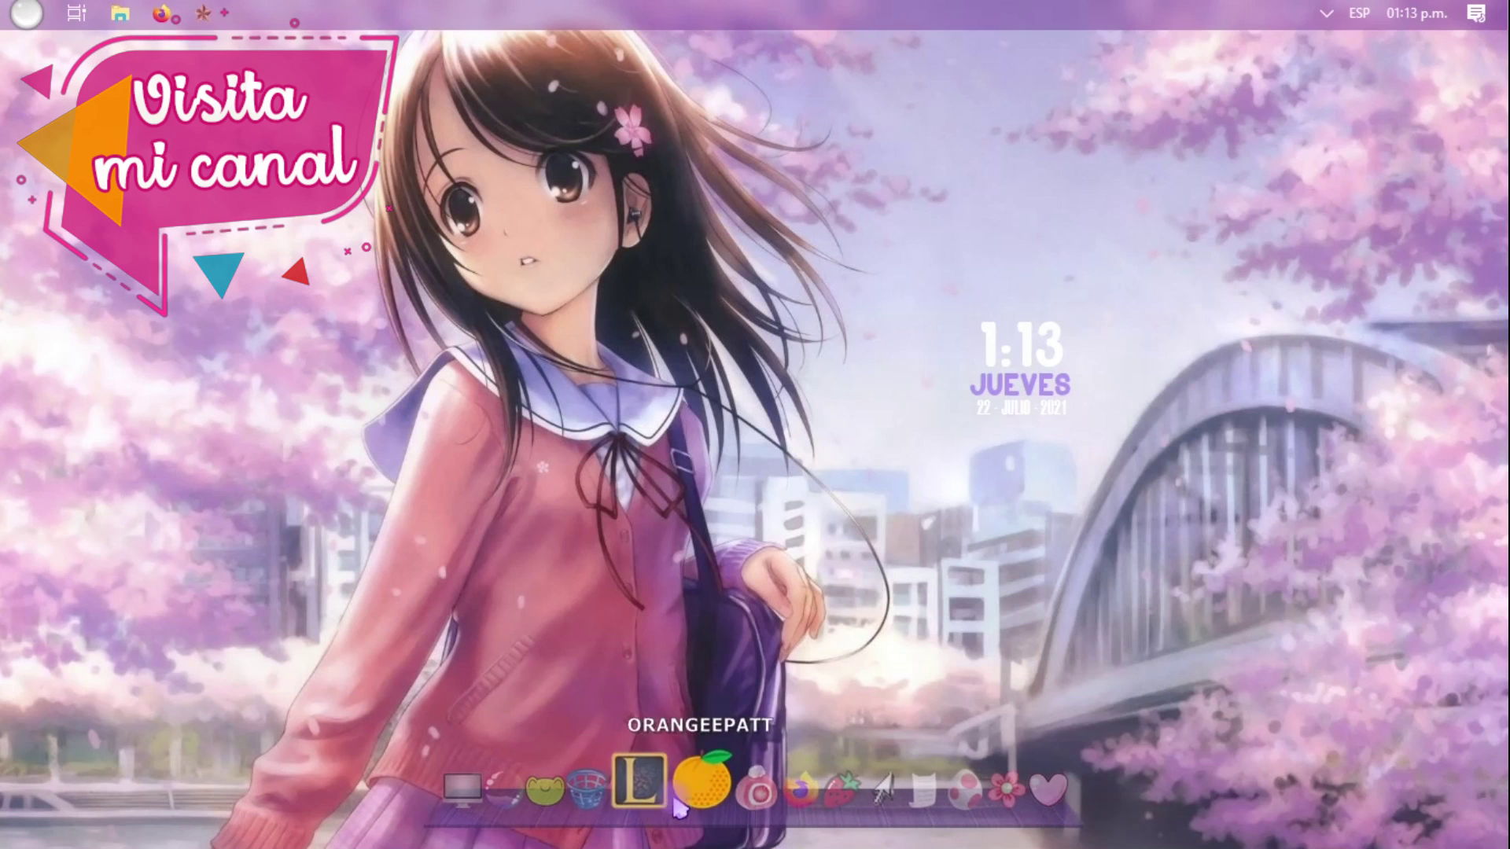
pyautogui.moveTo(692, 804)
pyautogui.mouseDown()
pyautogui.moveTo(684, 661)
pyautogui.moveTo(696, 720)
pyautogui.moveTo(711, 570)
pyautogui.moveTo(708, 728)
pyautogui.moveTo(786, 660)
pyautogui.moveTo(622, 629)
pyautogui.moveTo(706, 802)
pyautogui.mouseUp()
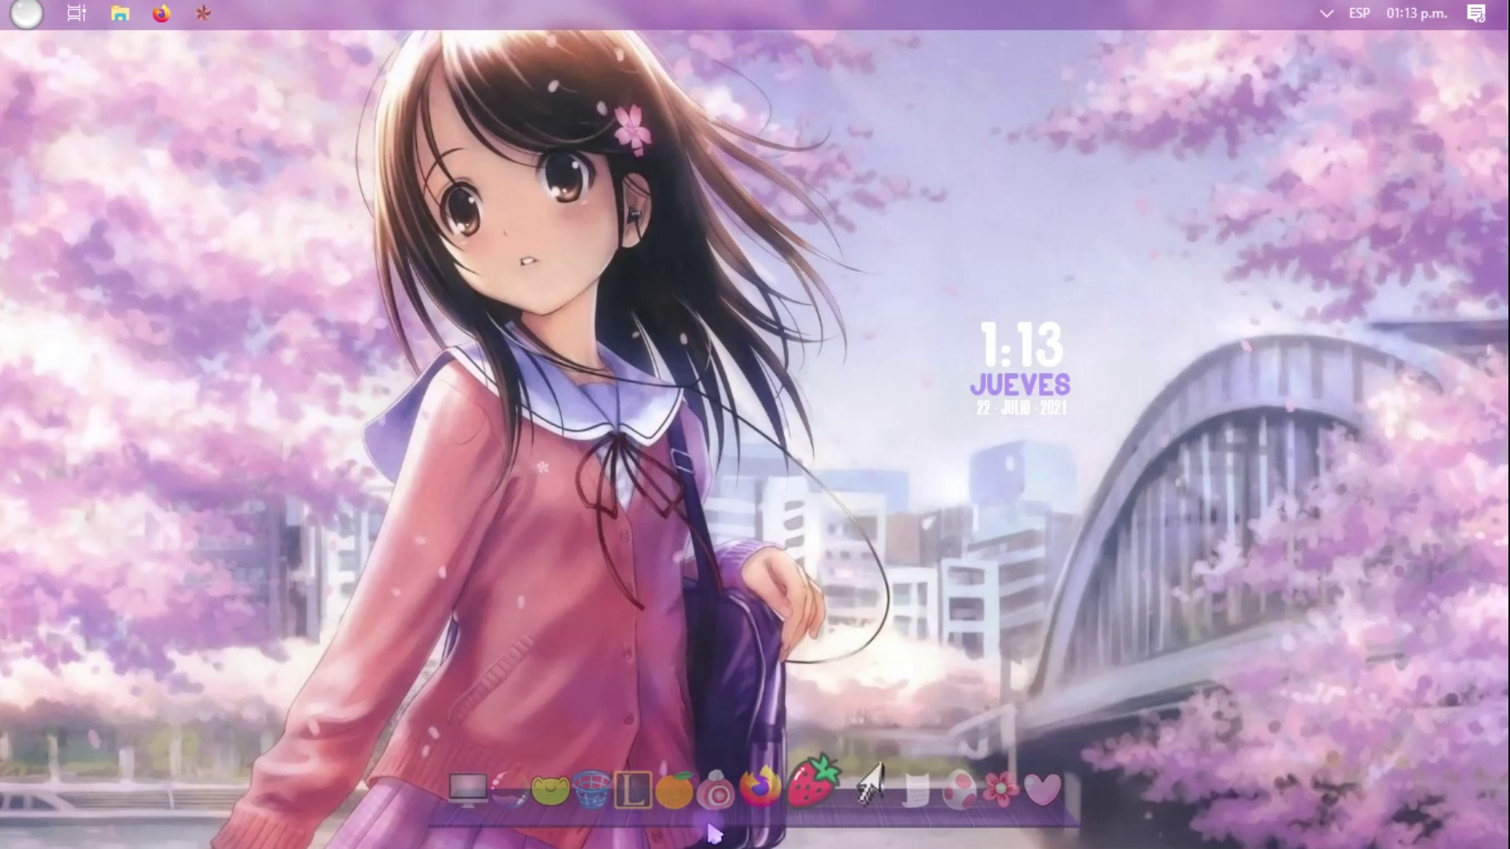
pyautogui.rightClick(748, 796)
pyautogui.press('Escape')
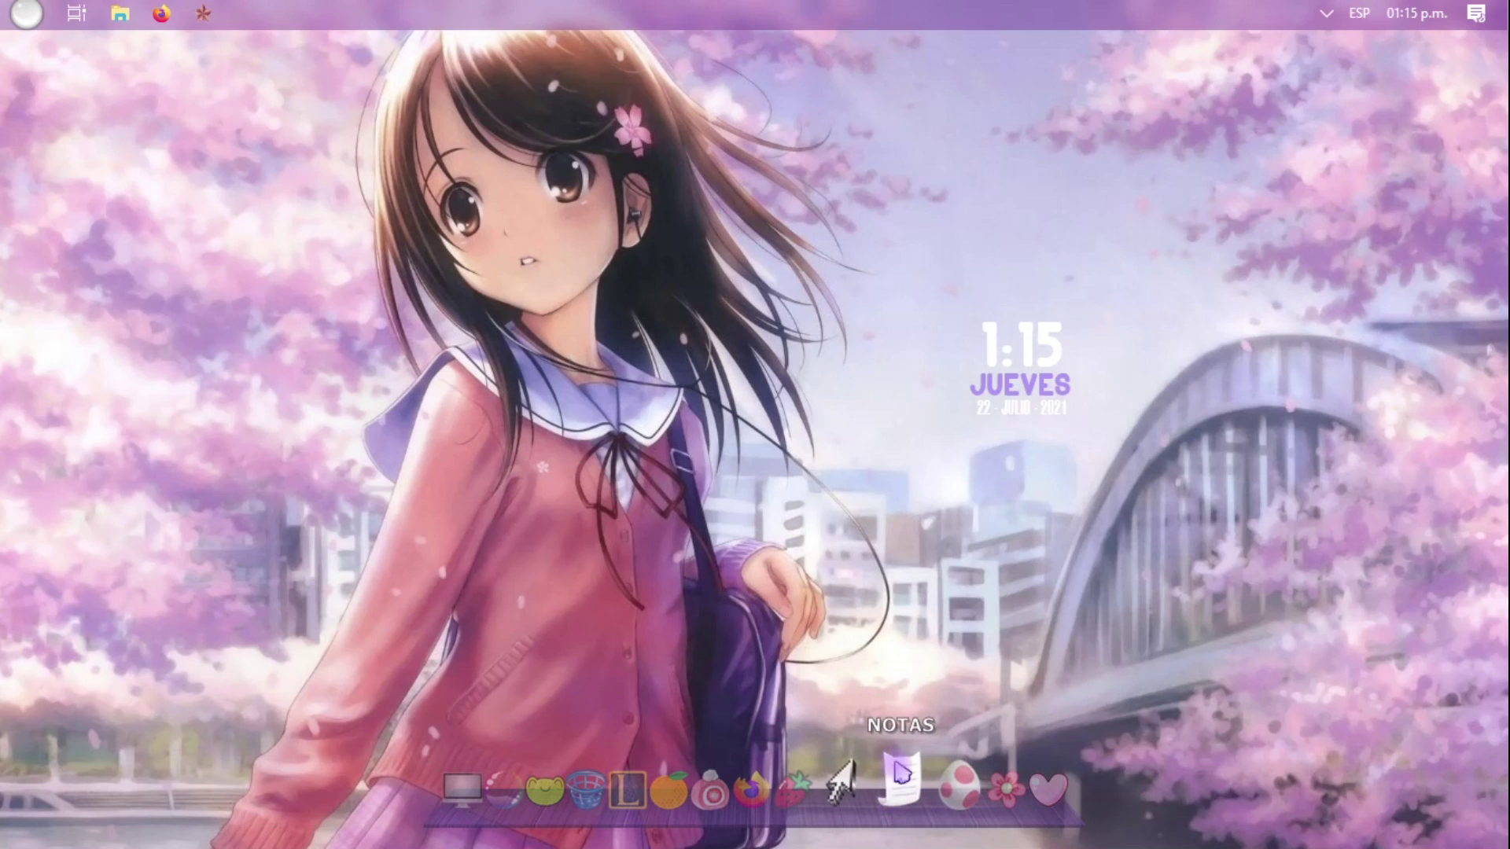
pyautogui.click(904, 811)
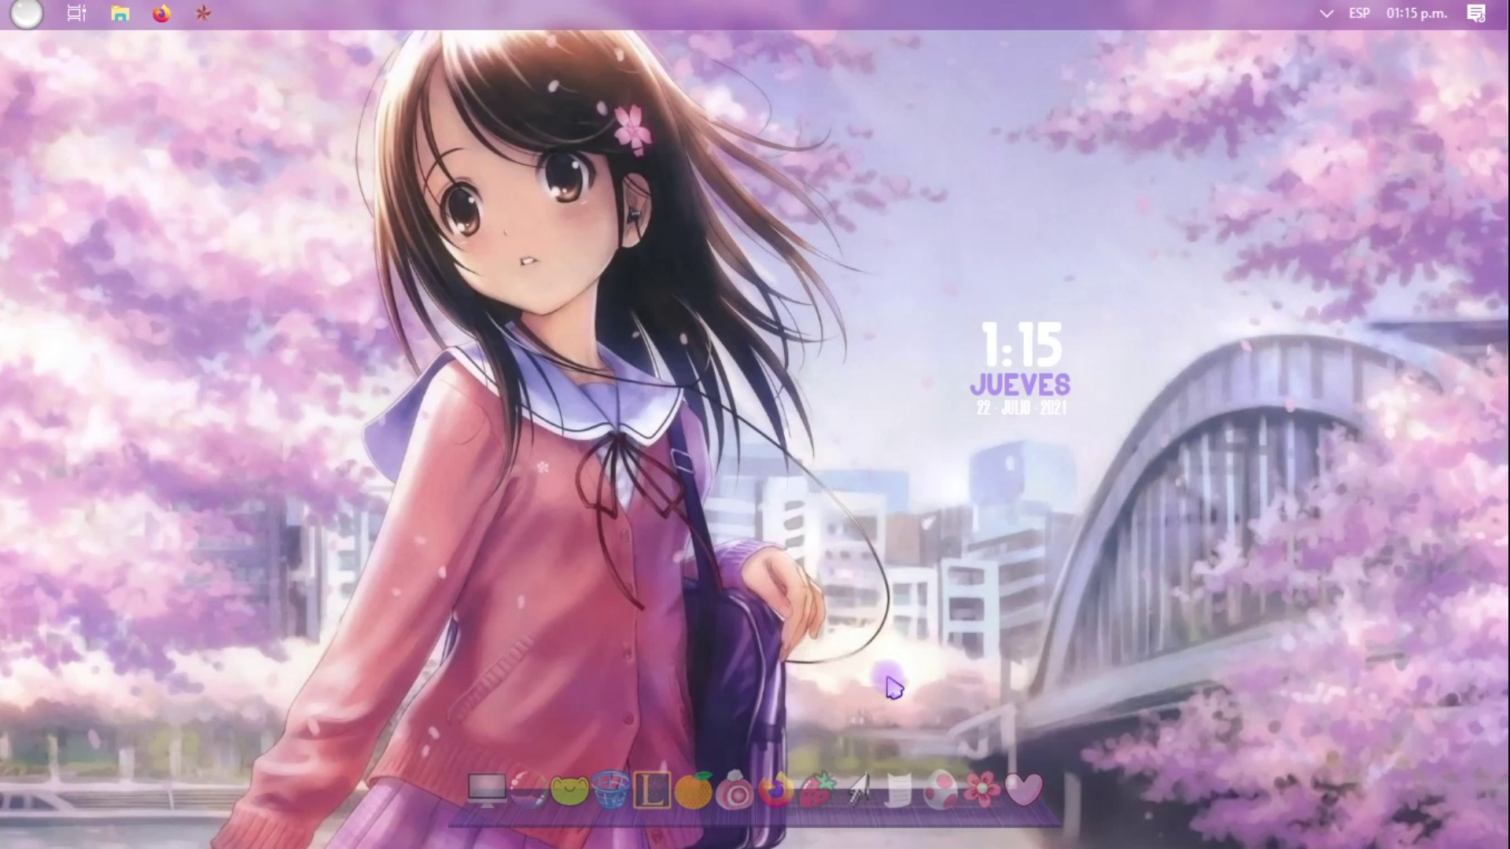
# - Open the dock options and turn saving the dock options to an INI file on and off in the General settings
pyautogui.rightClick(722, 789)
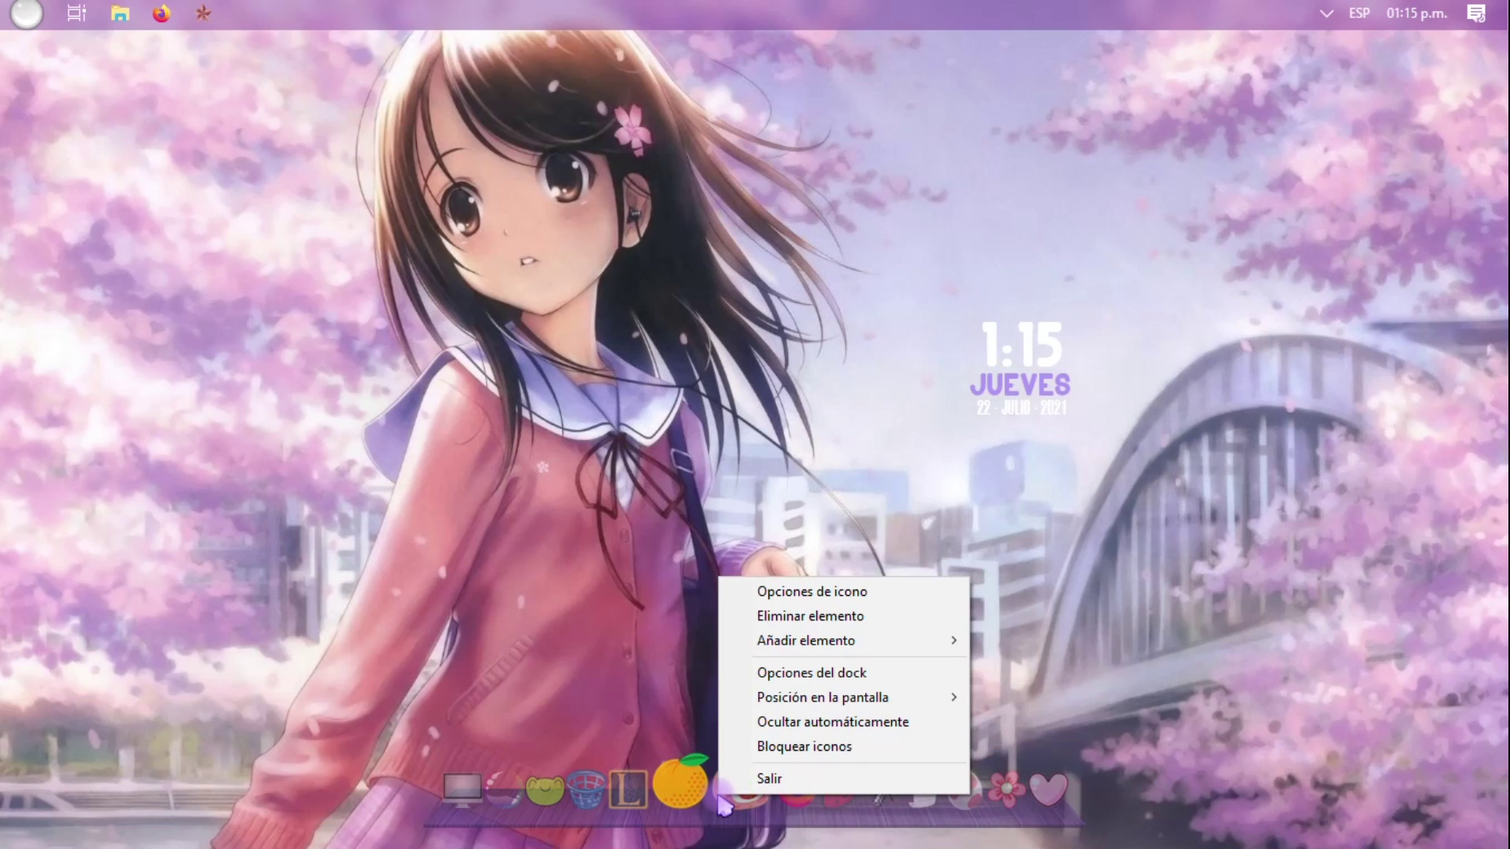
pyautogui.click(802, 675)
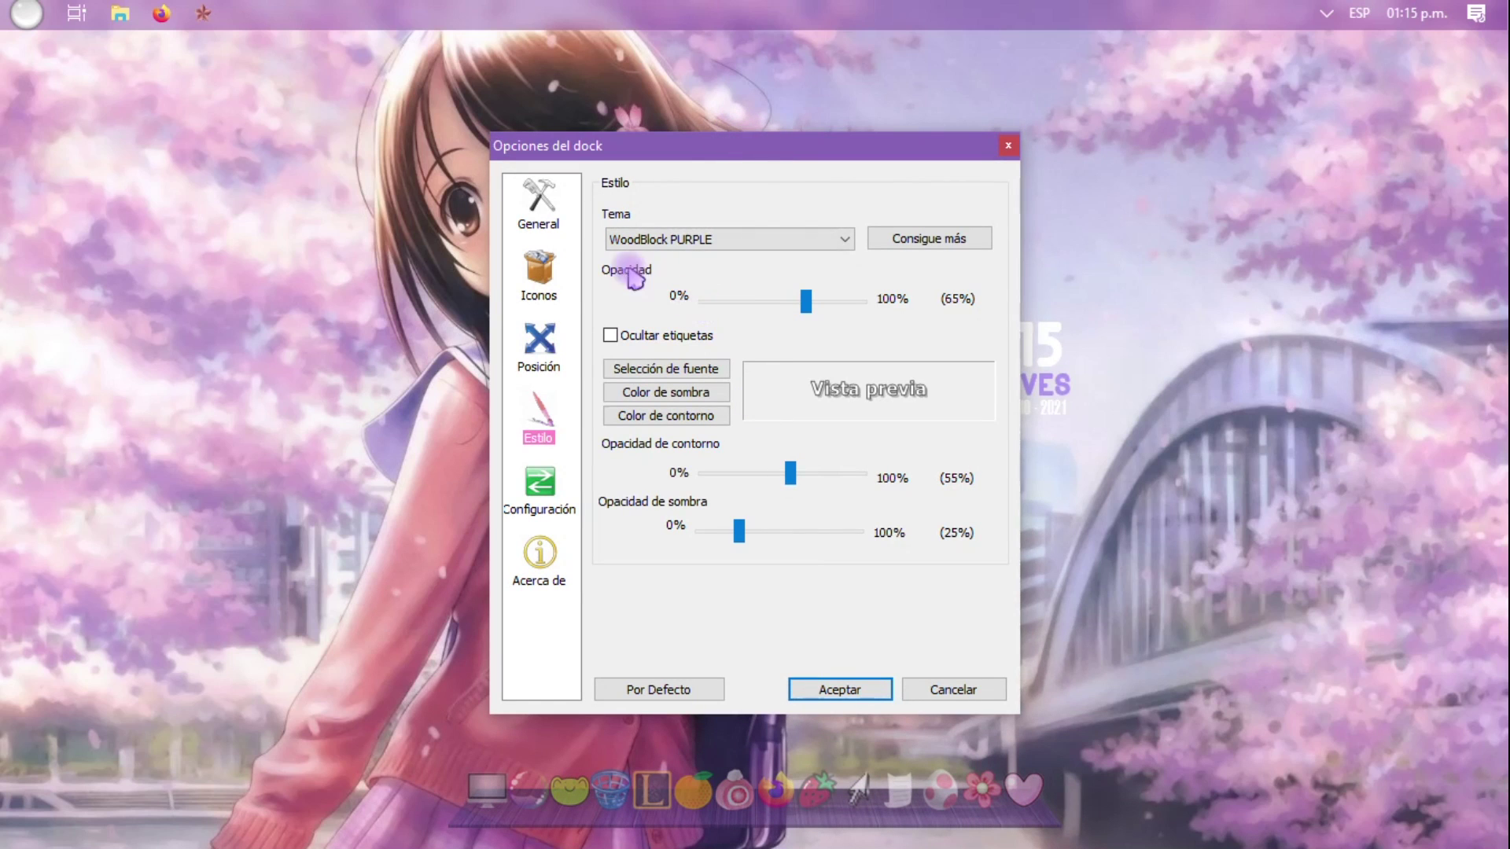
pyautogui.click(563, 201)
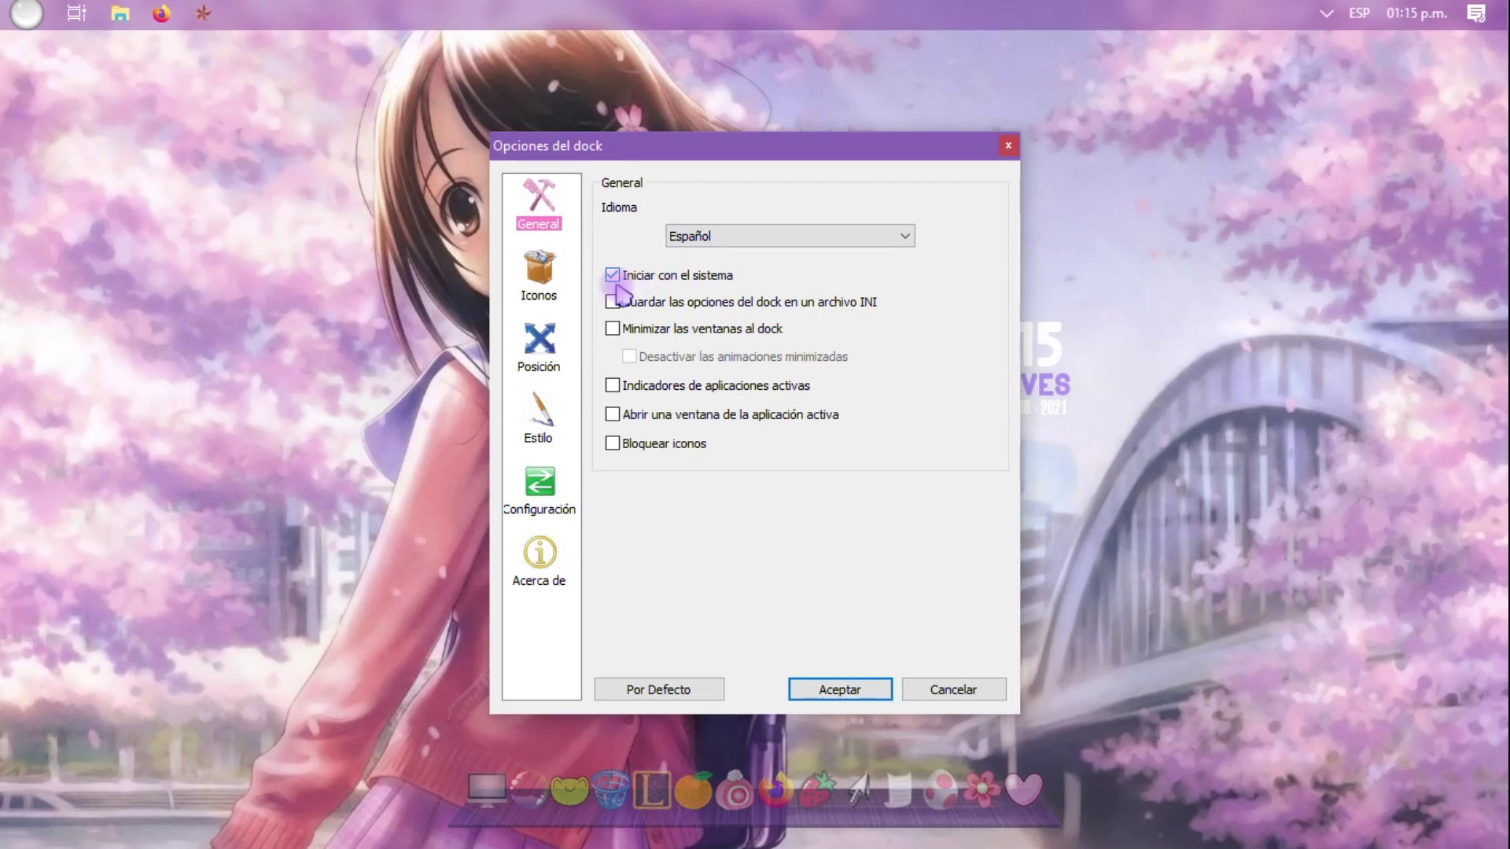
pyautogui.click(641, 300)
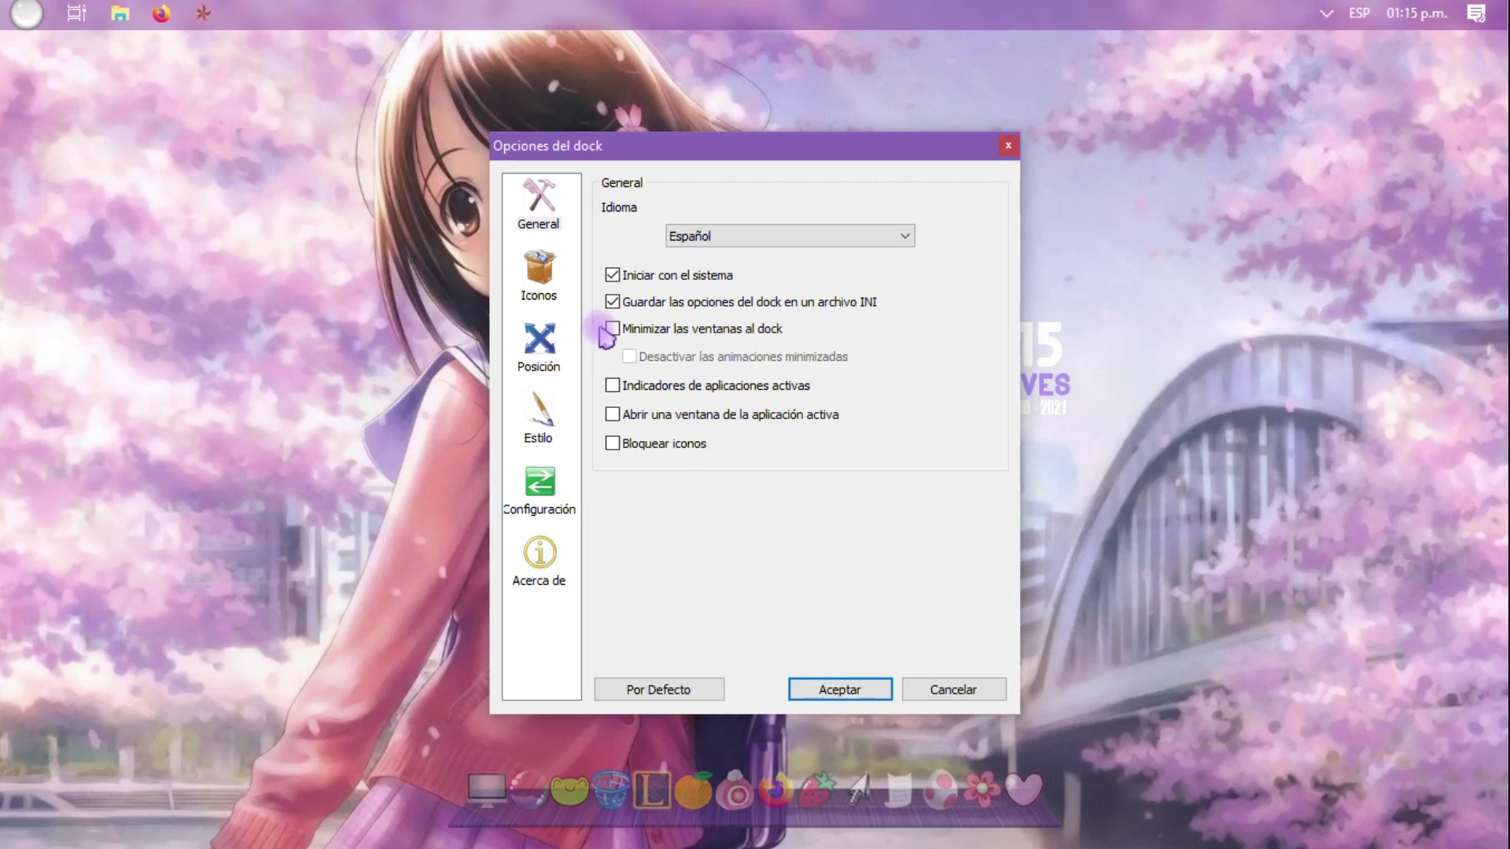
pyautogui.click(621, 304)
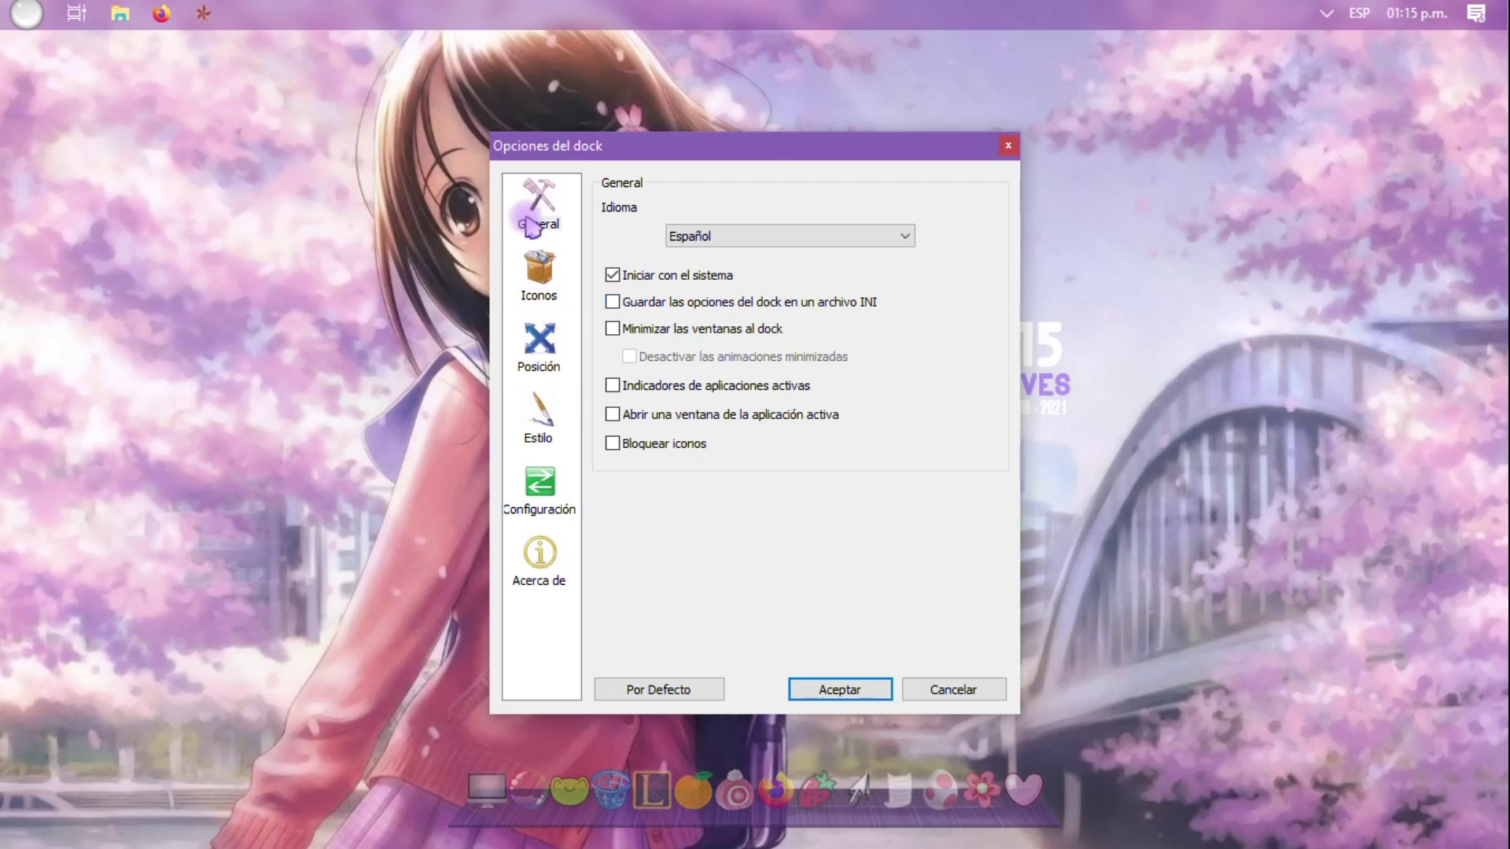
# - Open the dock's icon settings and look at the available quality levels, keeping the current one
pyautogui.click(540, 267)
pyautogui.click(716, 244)
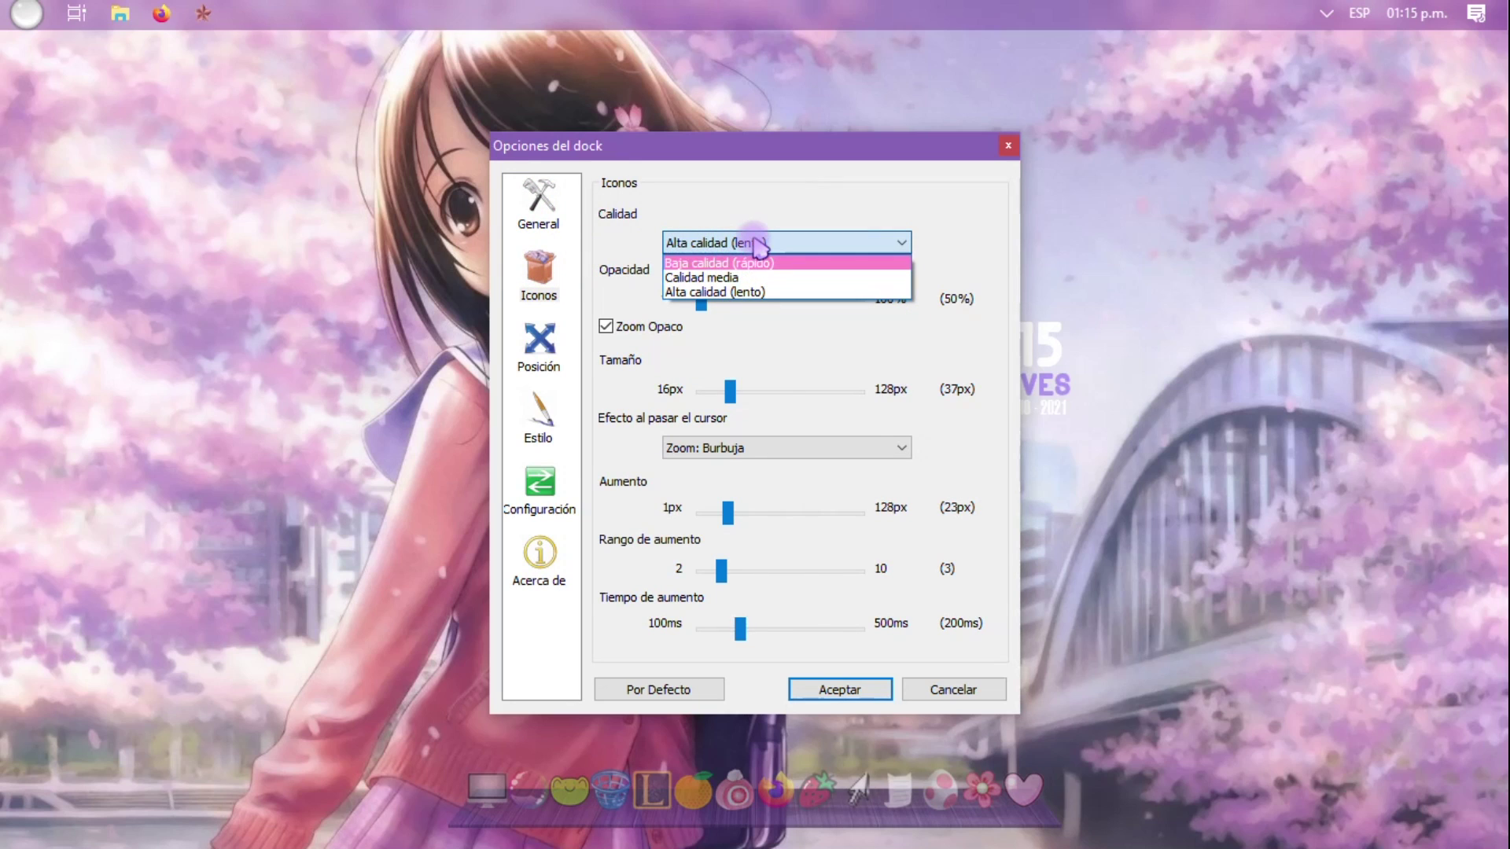
pyautogui.click(758, 246)
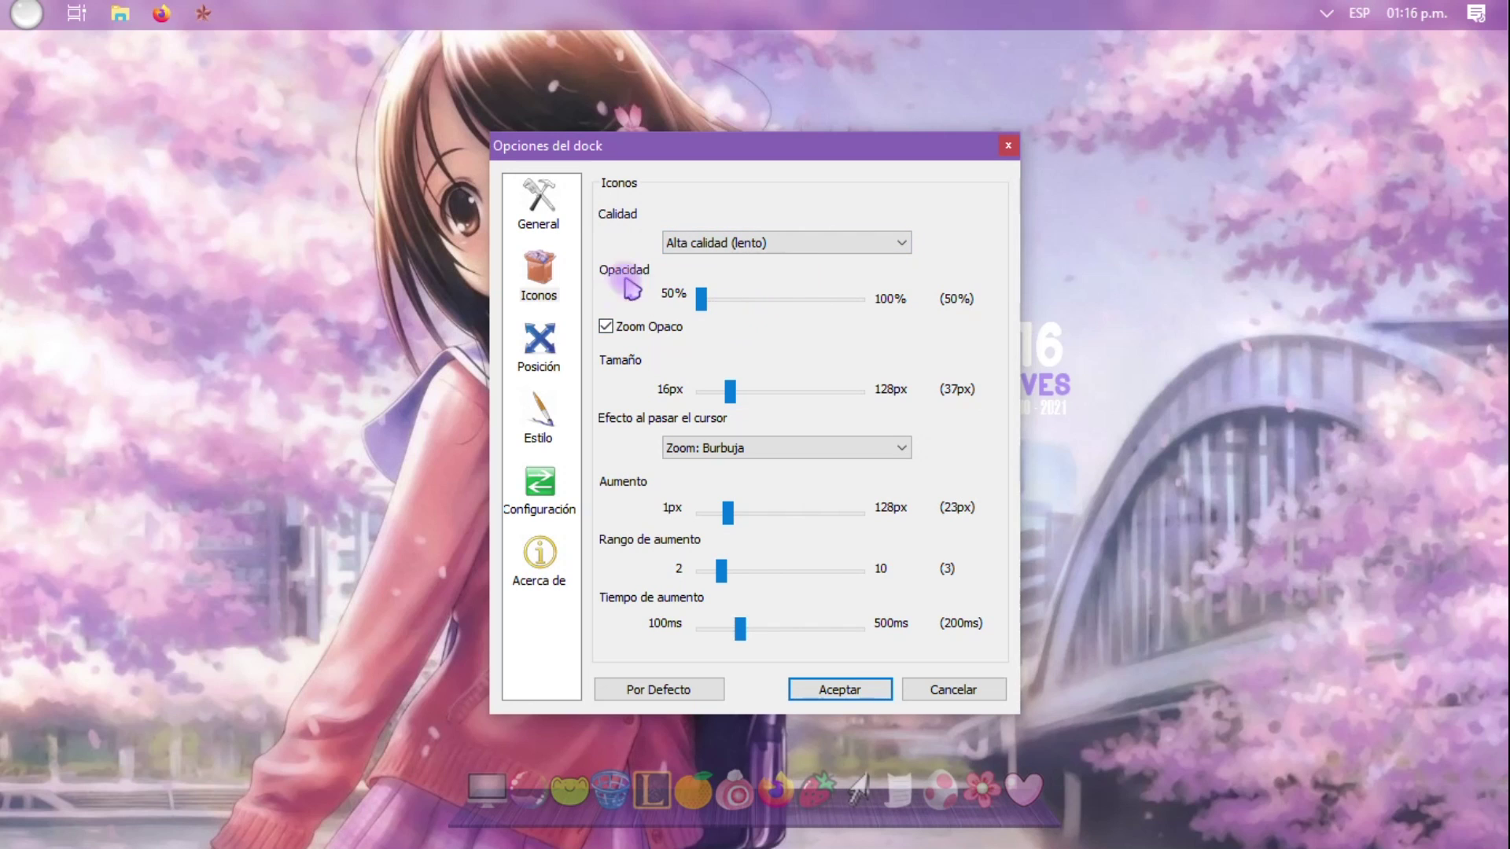
# - Try the dock icons at 100% opacity and return them to 50%, keeping Zoom Opaco enabled
pyautogui.moveTo(707, 304); pyautogui.dragTo(928, 305)
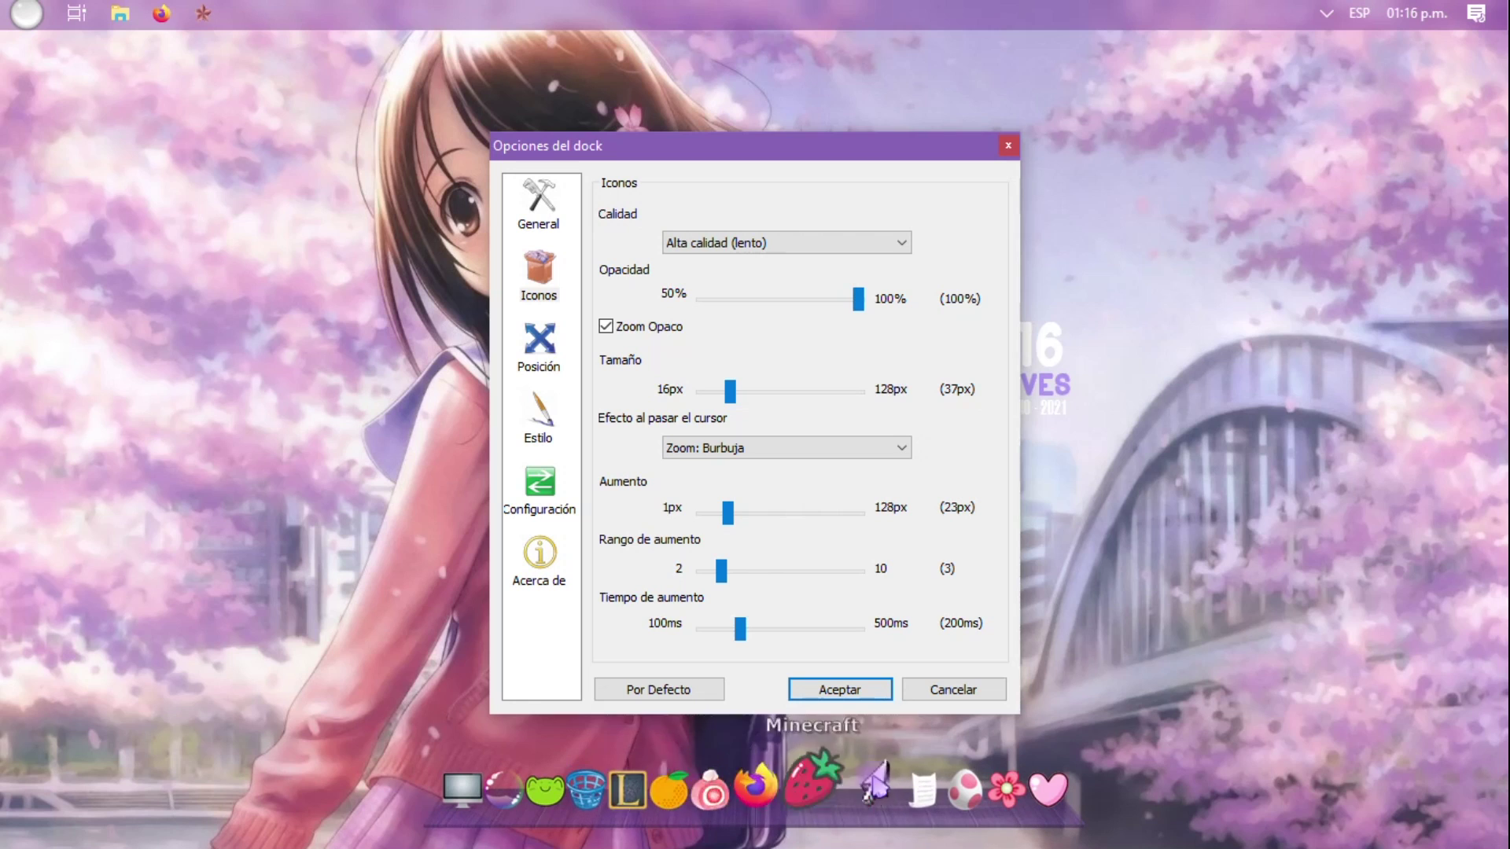
pyautogui.moveTo(858, 306); pyautogui.dragTo(696, 299)
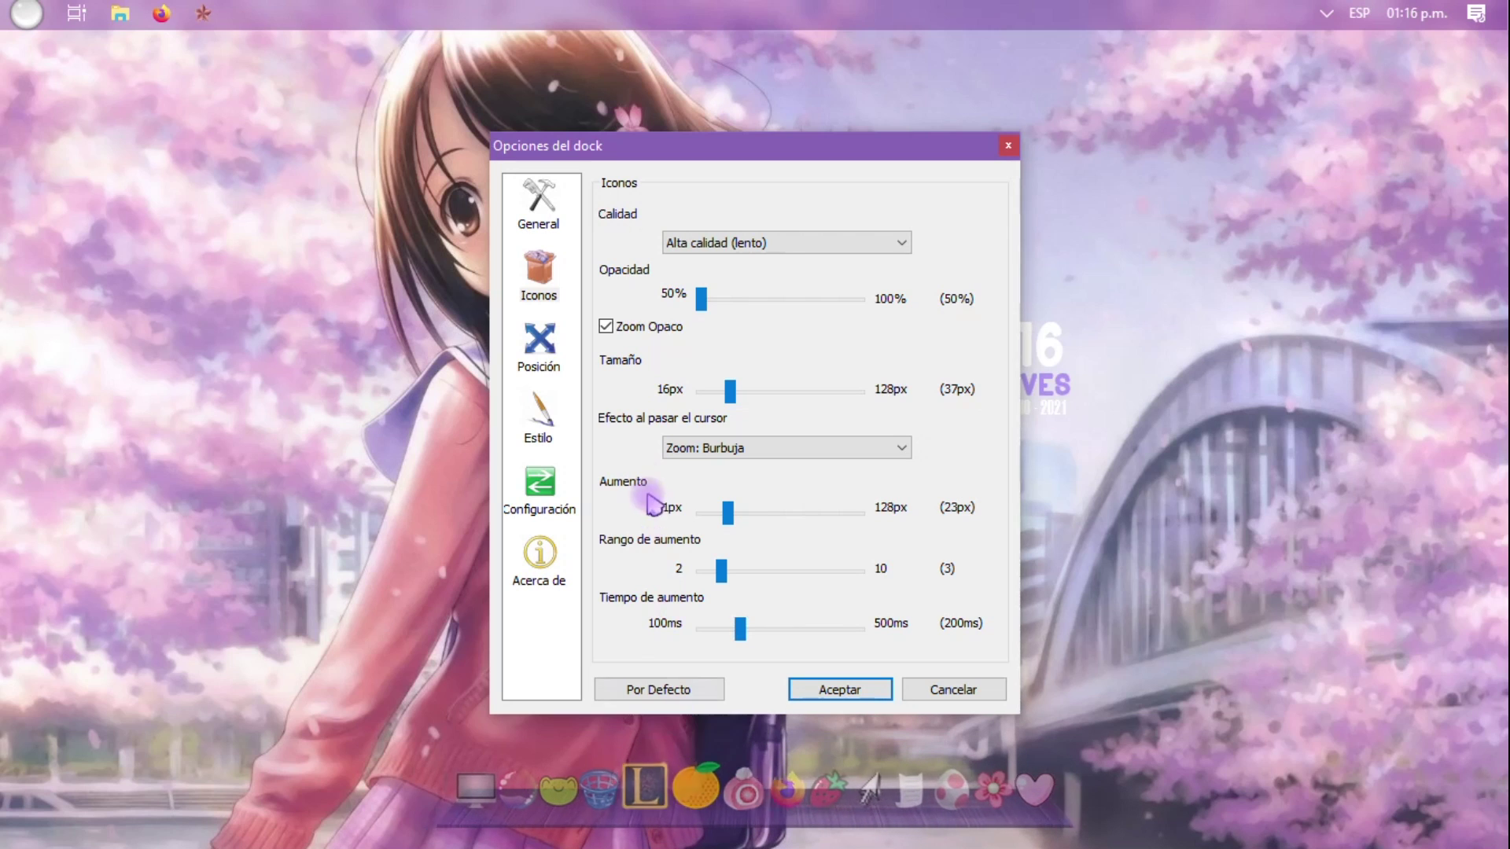
pyautogui.click(606, 327)
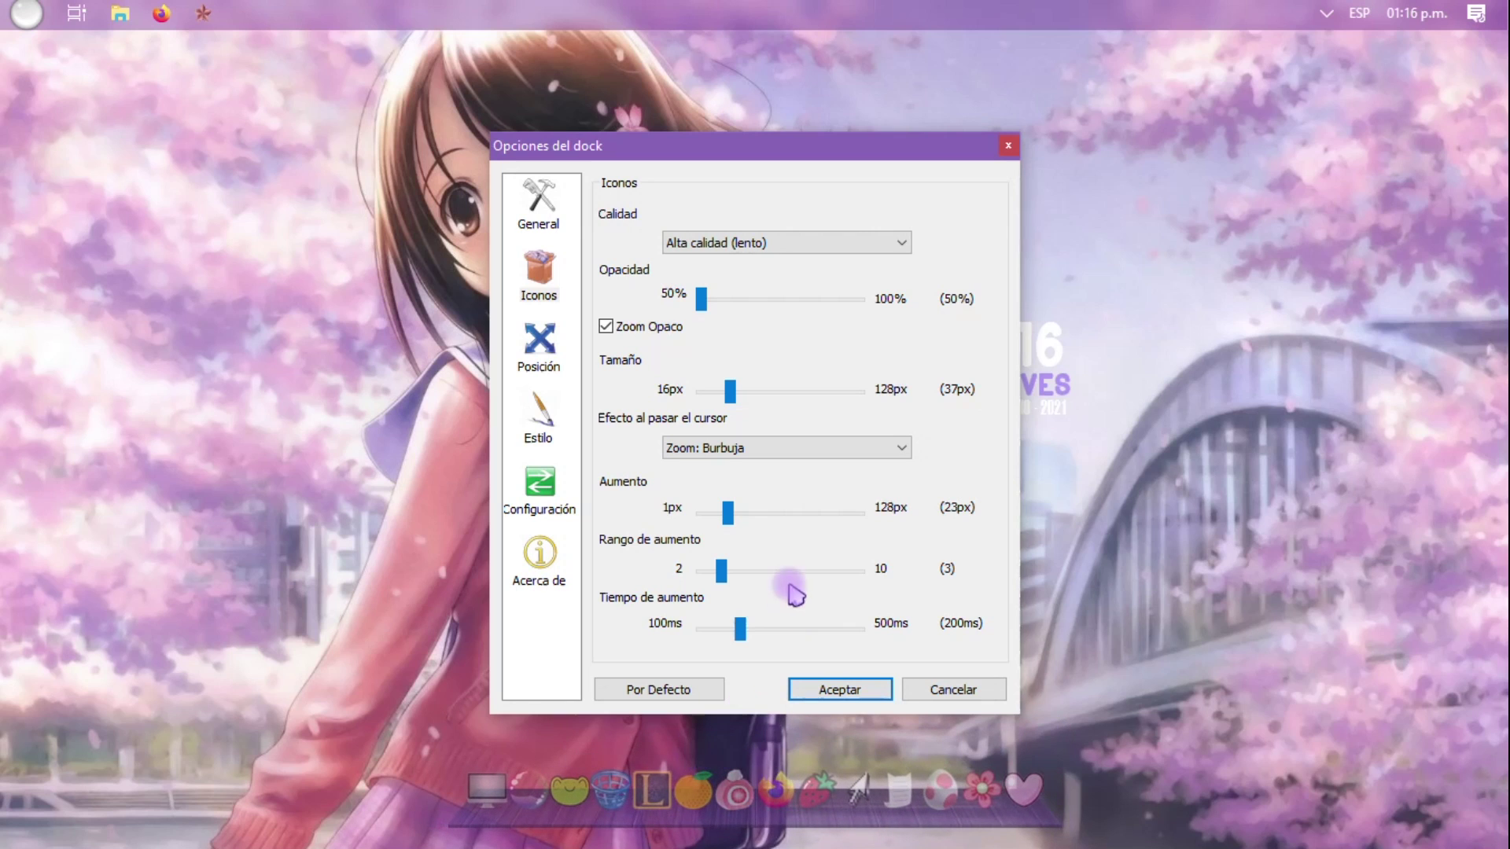
# - Set the icon magnification to 86 px, the magnification range to 5 and the magnification time to 338 ms
pyautogui.moveTo(755, 518); pyautogui.dragTo(809, 513)
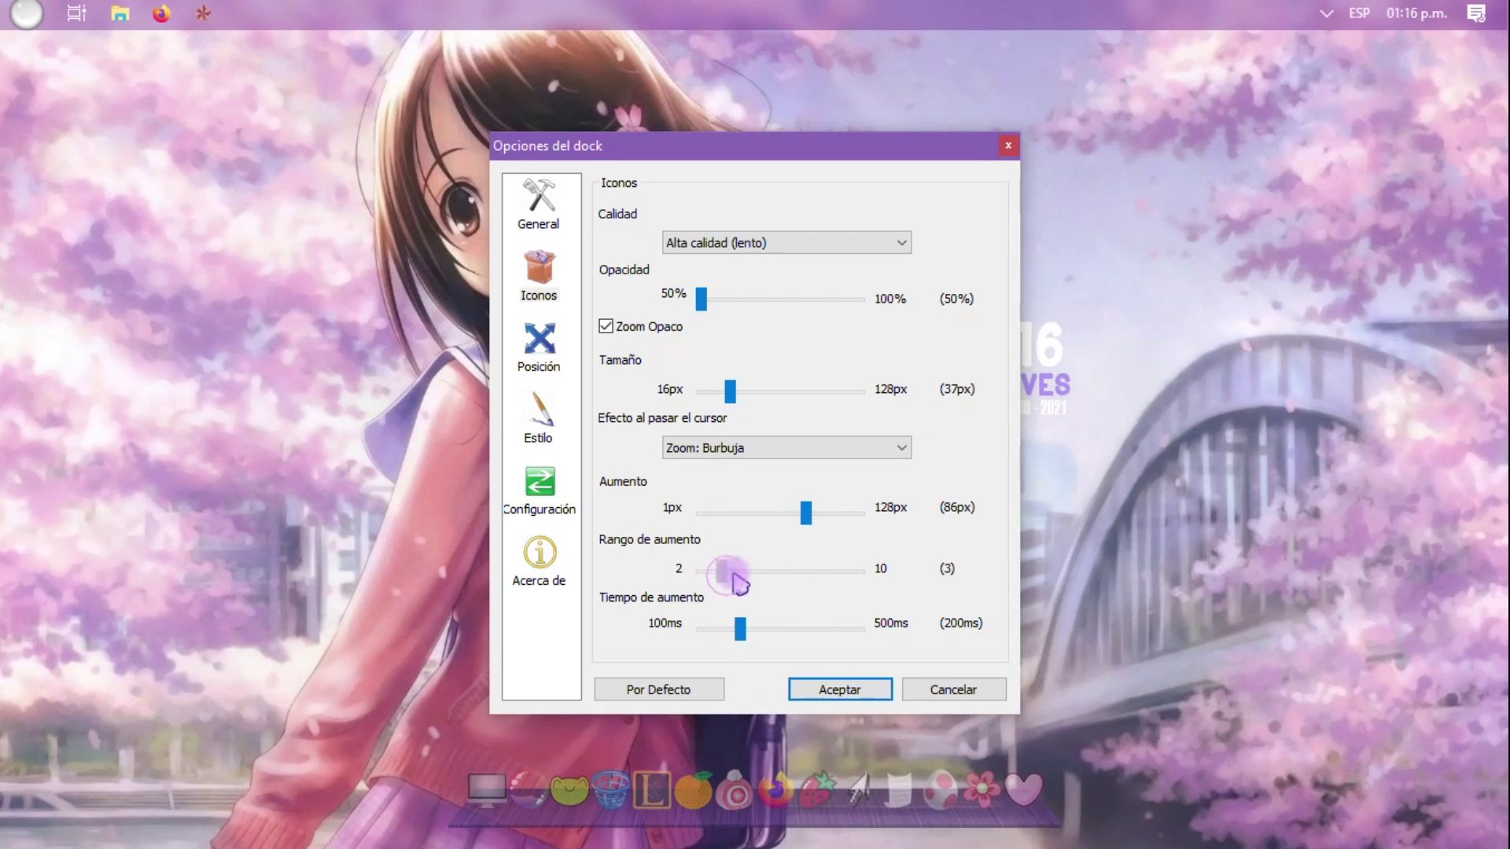
pyautogui.moveTo(797, 634); pyautogui.dragTo(800, 634)
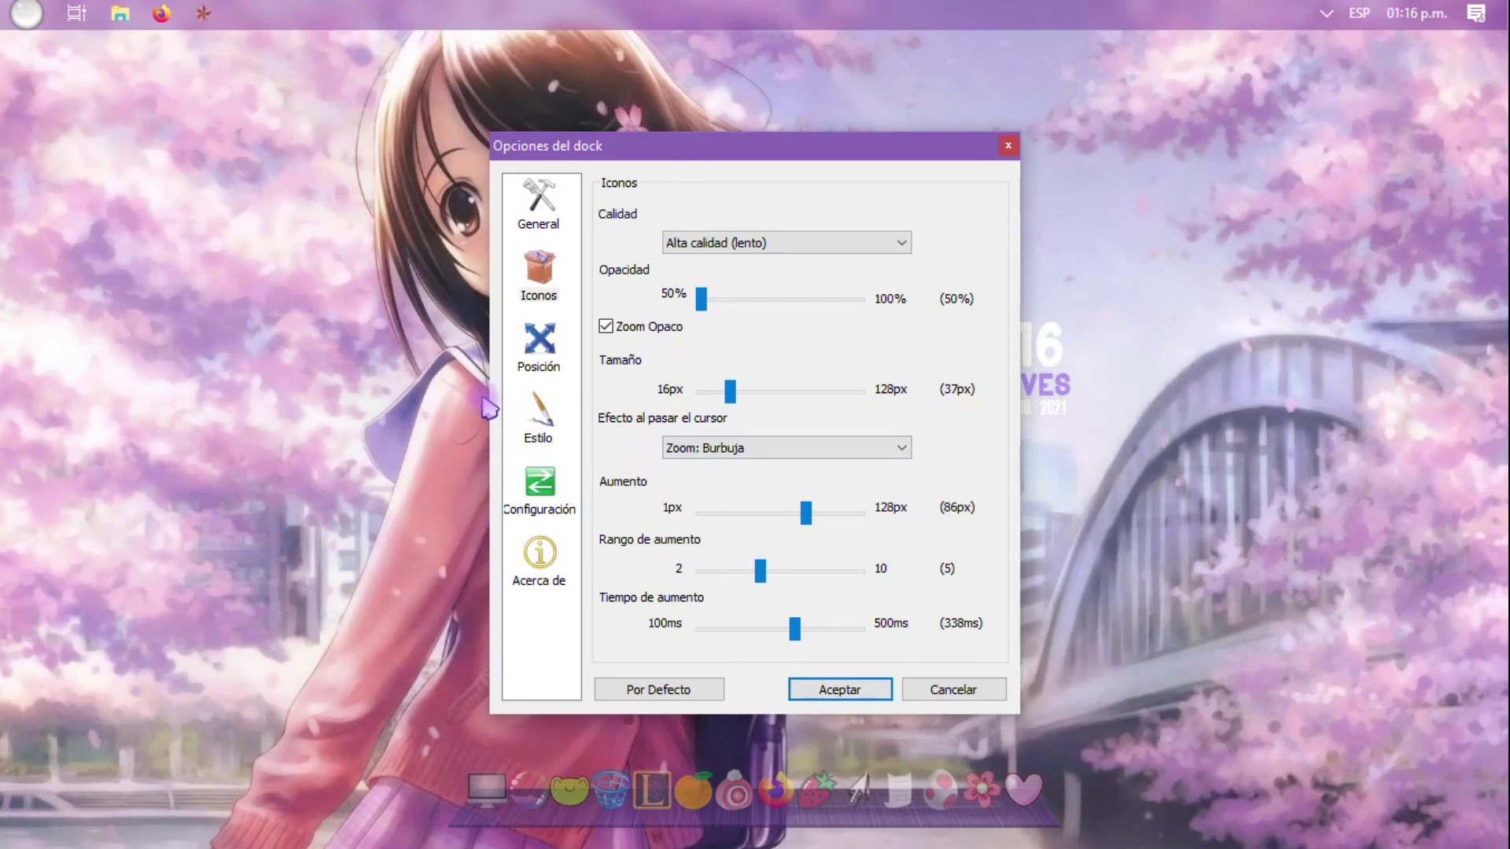
# - In the position settings, try the dock at Arriba, Izquierda and Derecha, and return its screen position to Abajo
pyautogui.click(539, 346)
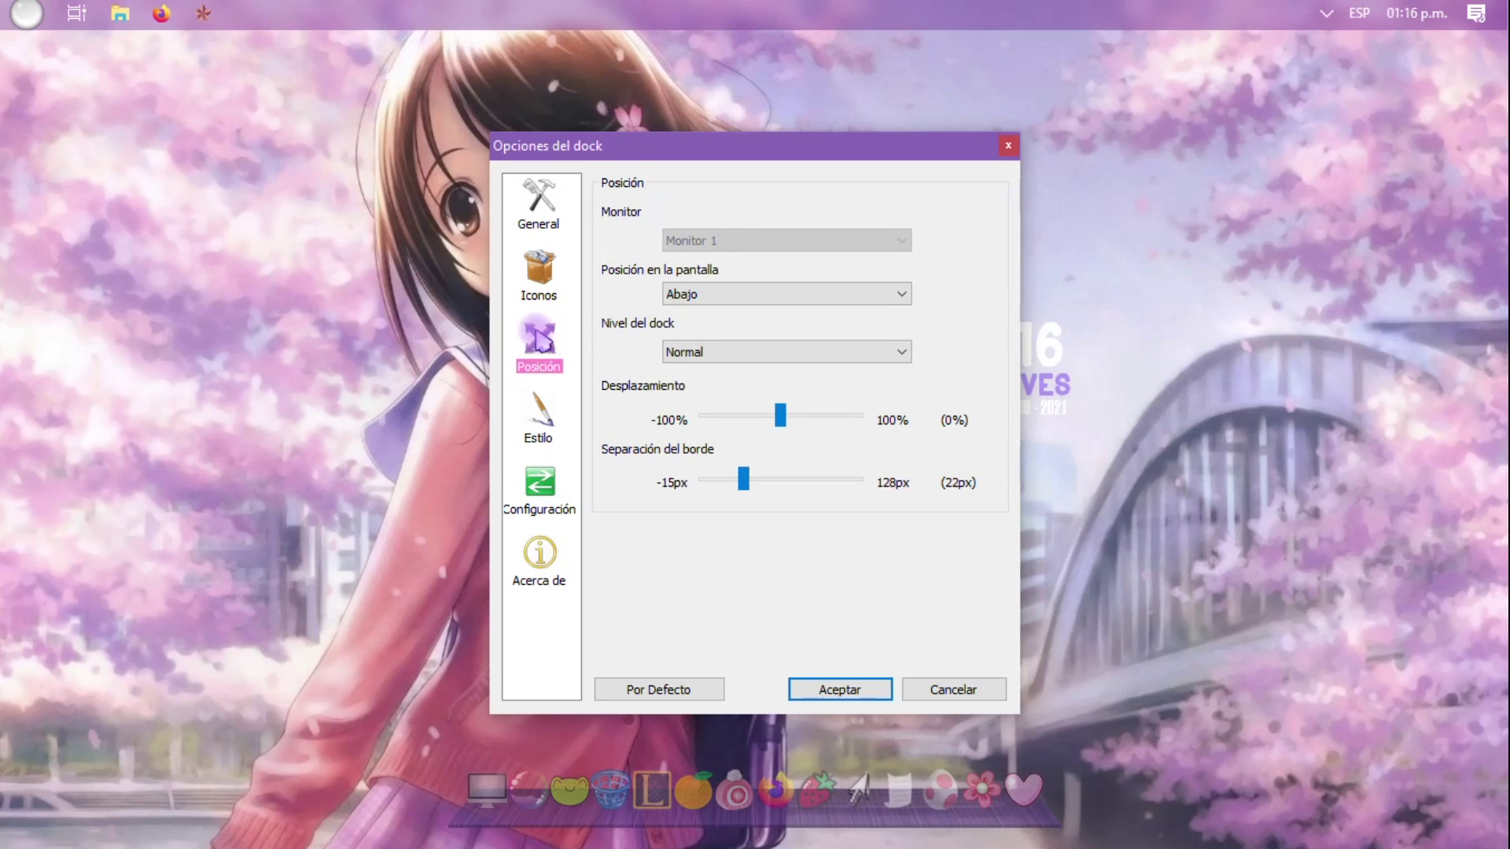
pyautogui.click(761, 294)
pyautogui.click(757, 314)
pyautogui.click(755, 299)
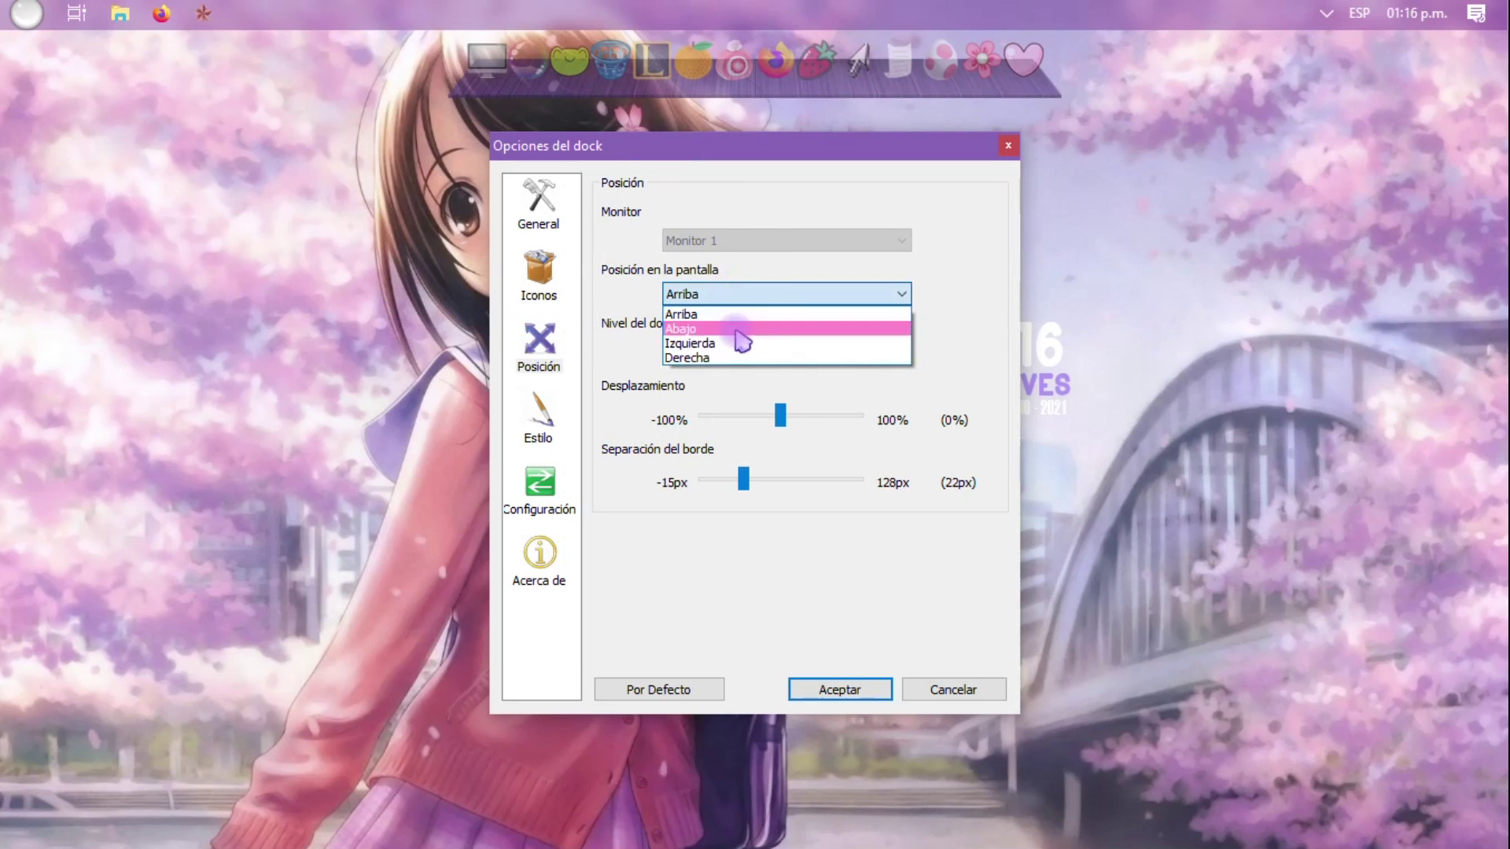
pyautogui.click(739, 330)
pyautogui.click(734, 294)
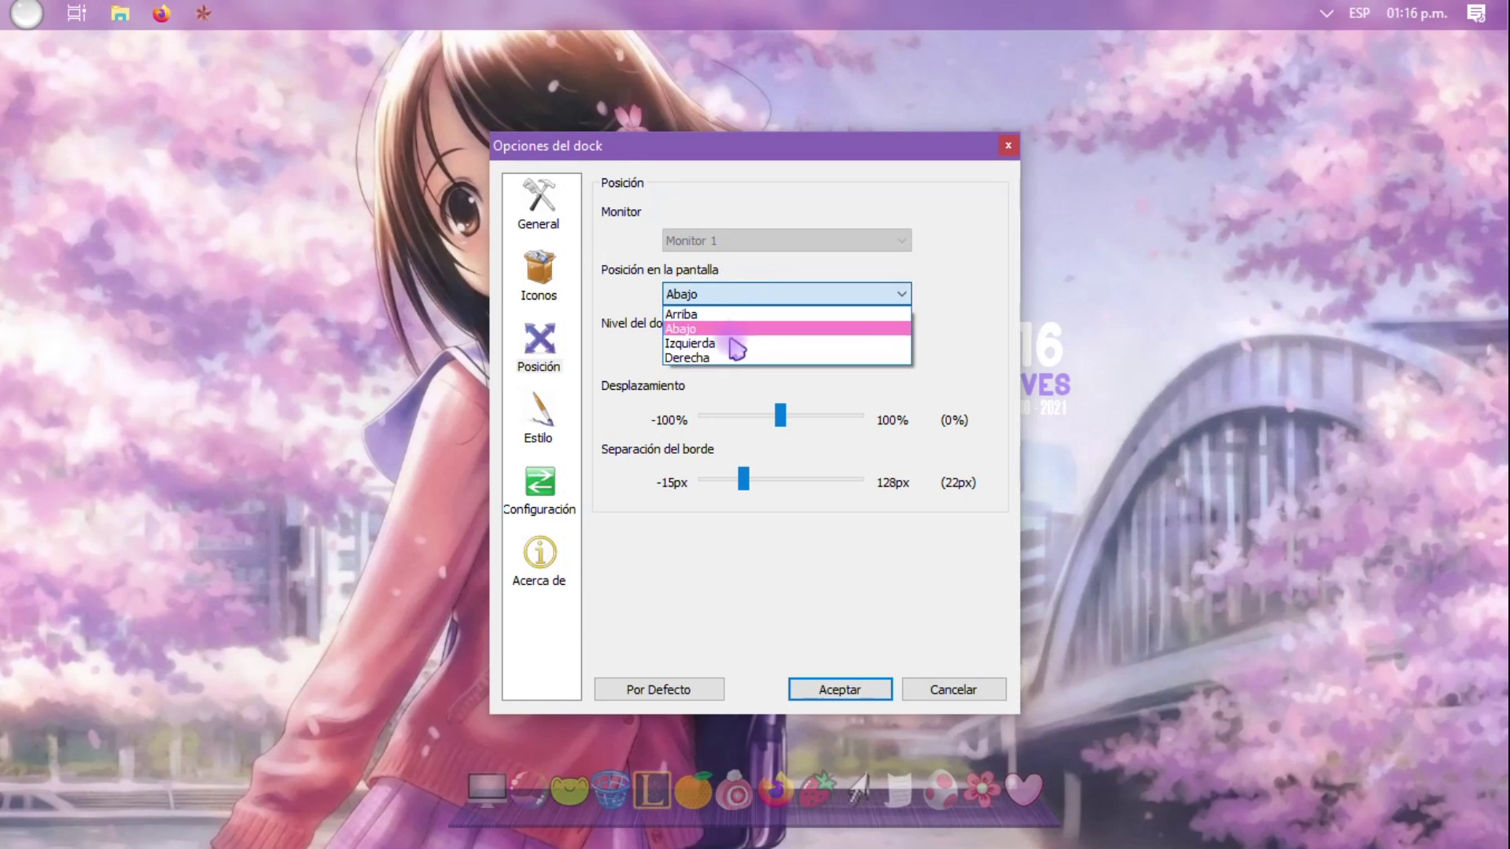
pyautogui.click(735, 343)
pyautogui.click(735, 296)
pyautogui.click(731, 358)
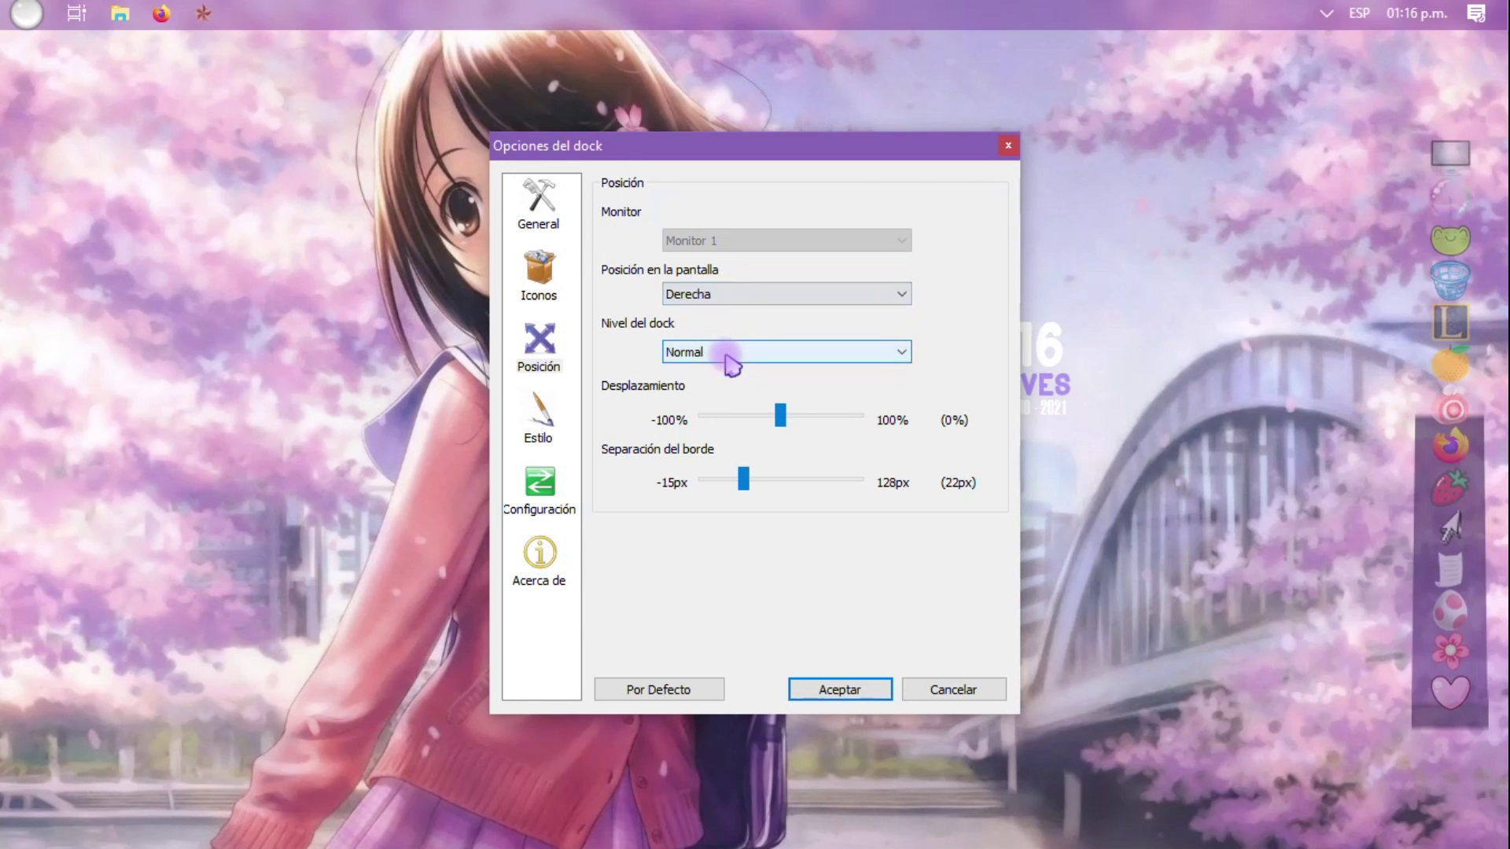
pyautogui.click(723, 299)
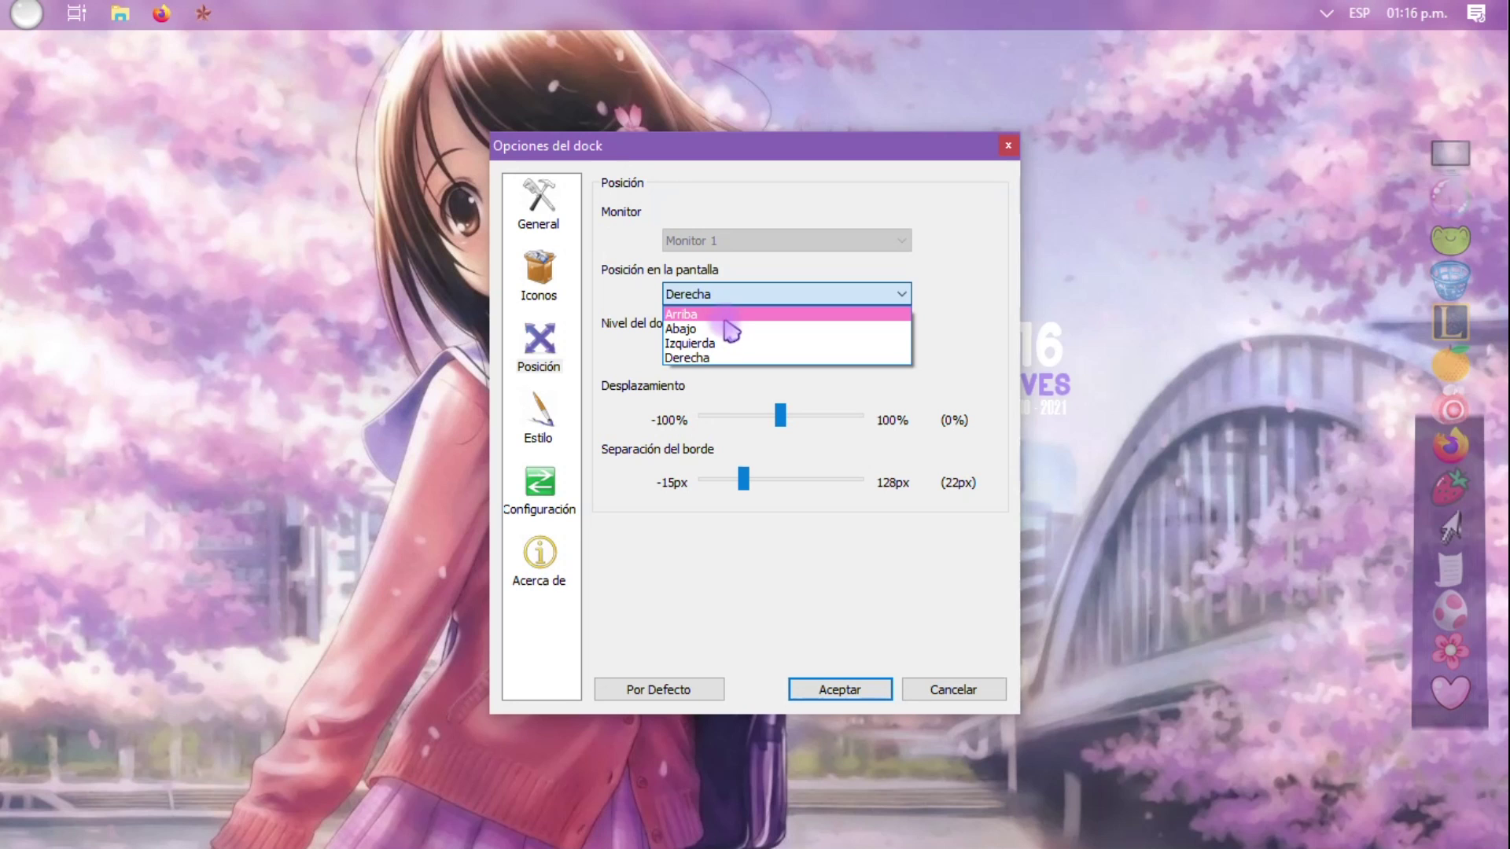
pyautogui.click(731, 330)
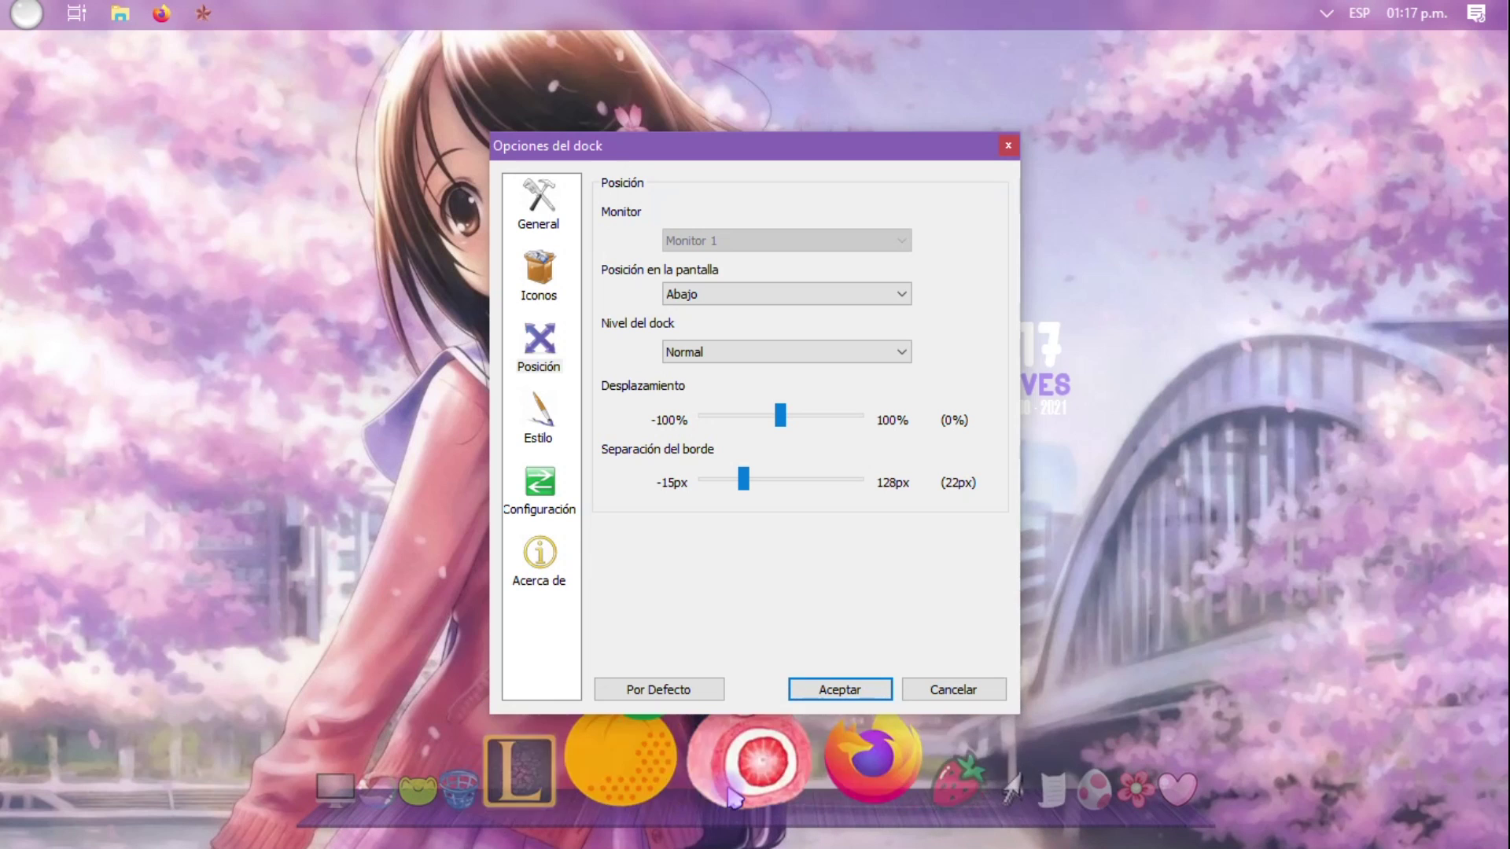
# - Open the dock's style settings and check the theme list, keeping WoodBlock PURPLE
pyautogui.click(551, 432)
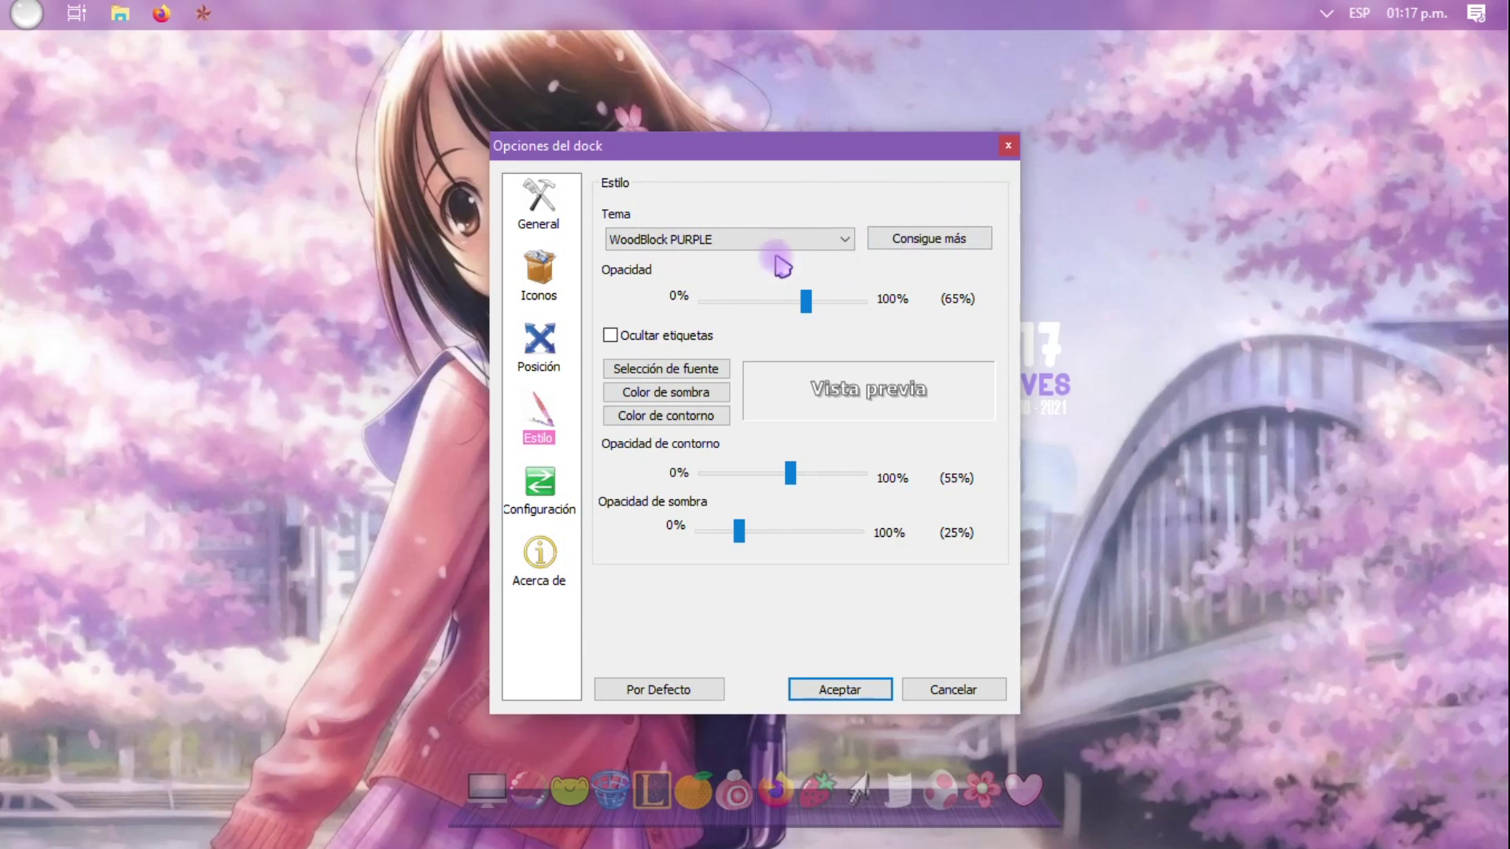
pyautogui.click(769, 239)
pyautogui.click(700, 242)
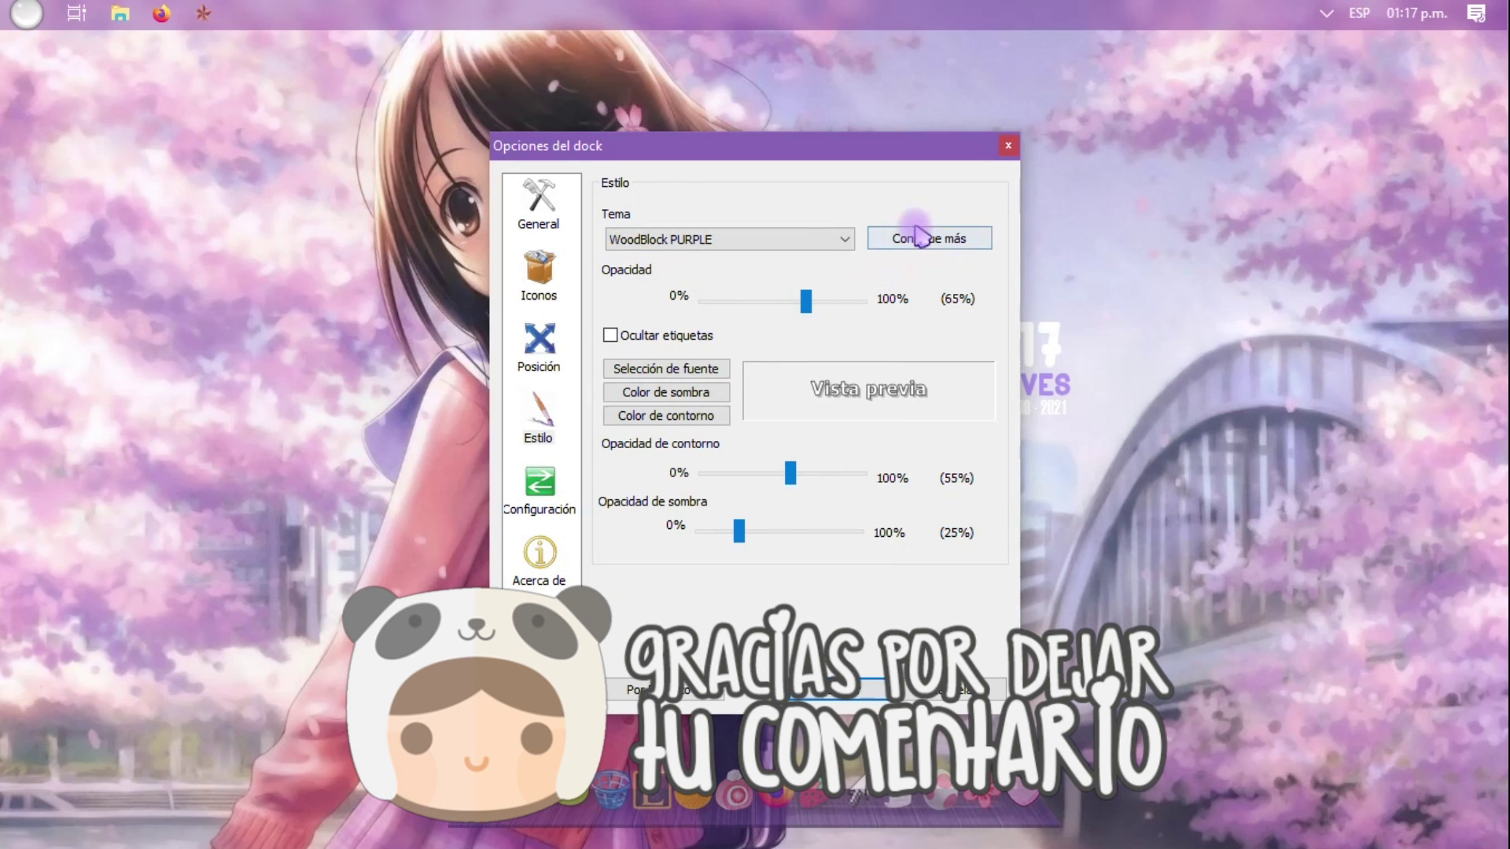
# - Visit the website offering more dock themes and minimise the browser to return to the dock options
pyautogui.click(924, 243)
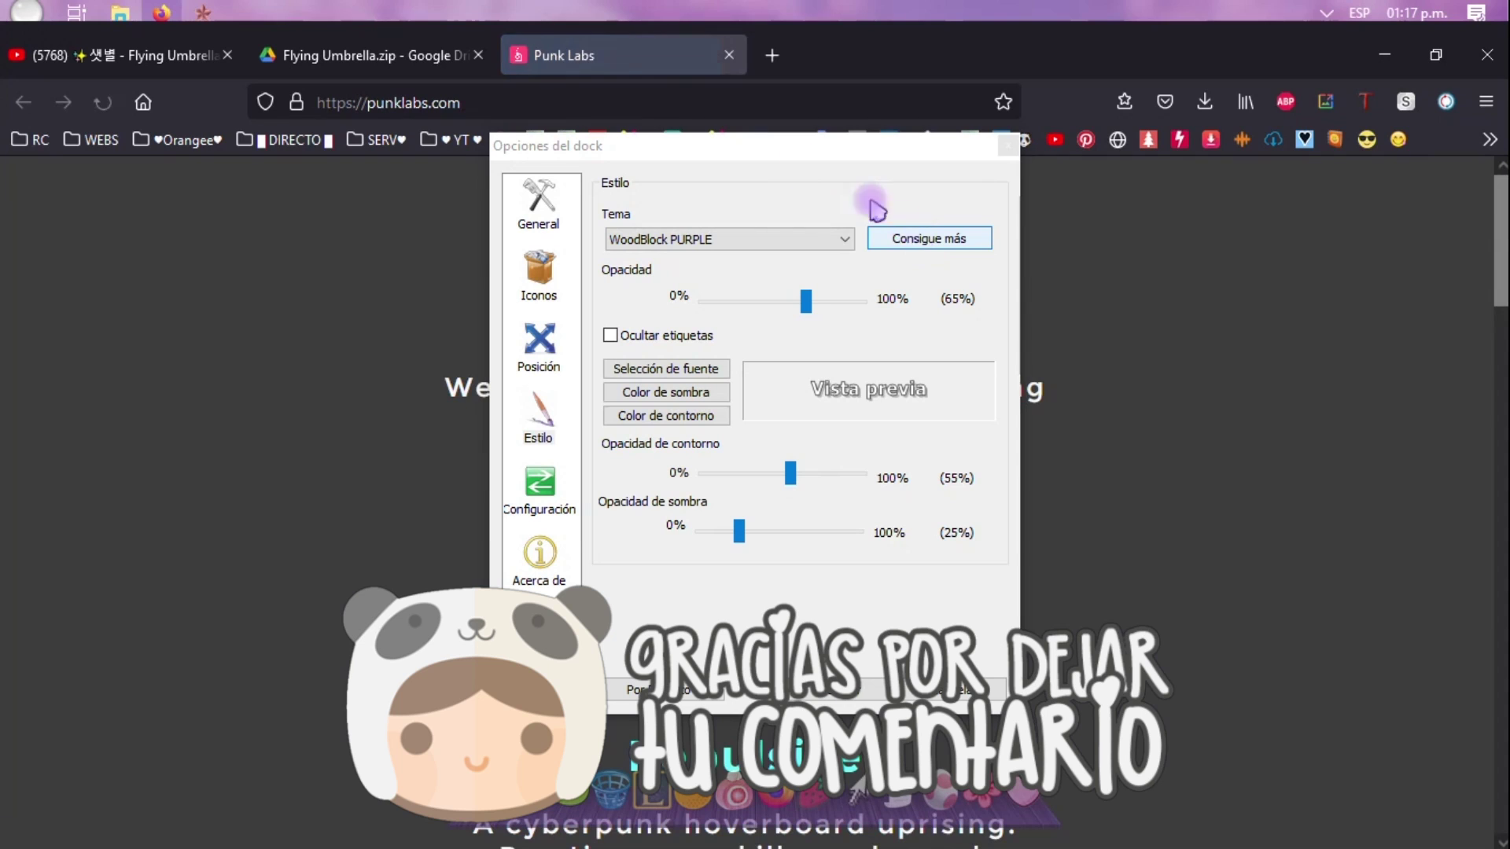
pyautogui.moveTo(681, 143)
pyautogui.mouseDown()
pyautogui.moveTo(1223, 178)
pyautogui.moveTo(702, 223)
pyautogui.moveTo(677, 152)
pyautogui.moveTo(694, 156)
pyautogui.mouseUp()
pyautogui.click(1376, 60)
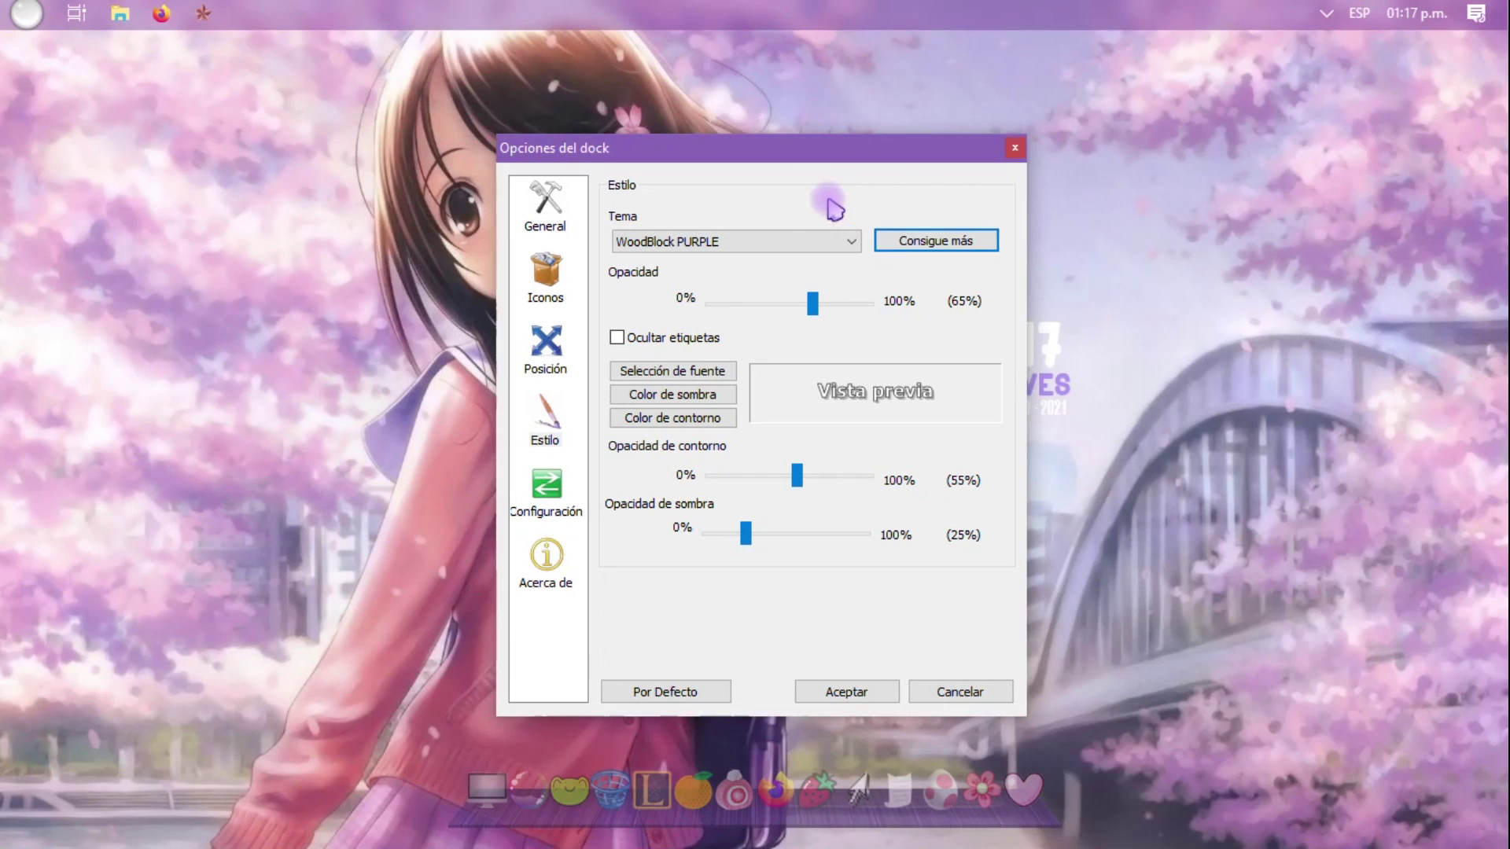
pyautogui.moveTo(823, 157); pyautogui.dragTo(804, 154)
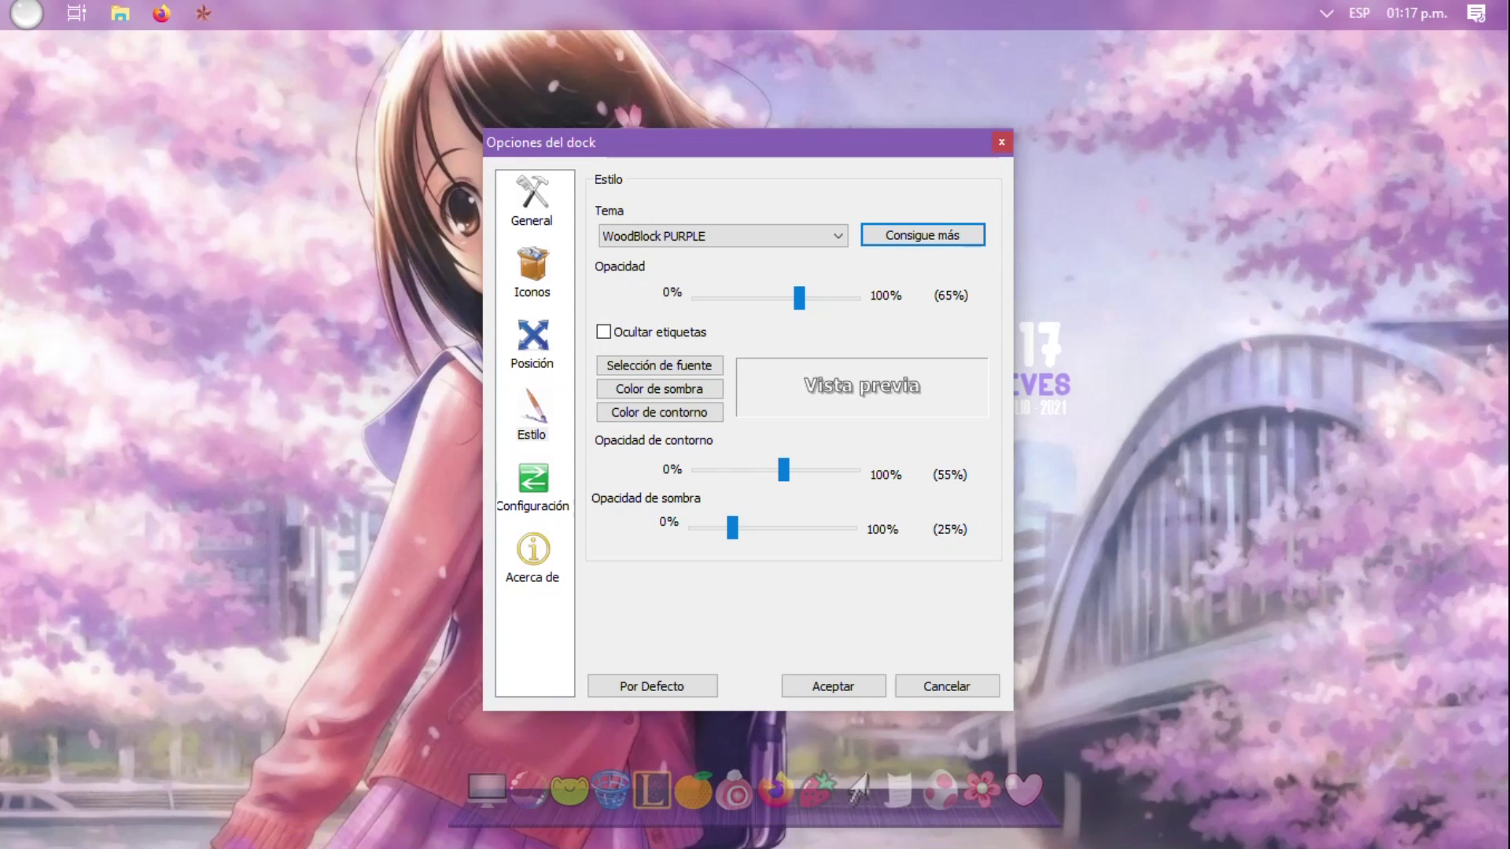
# - Preview several dock themes, including Whitetix, Vapid and the San Valentin 2020 variants, and choose Prime Glass
pyautogui.click(692, 235)
pyautogui.click(712, 243)
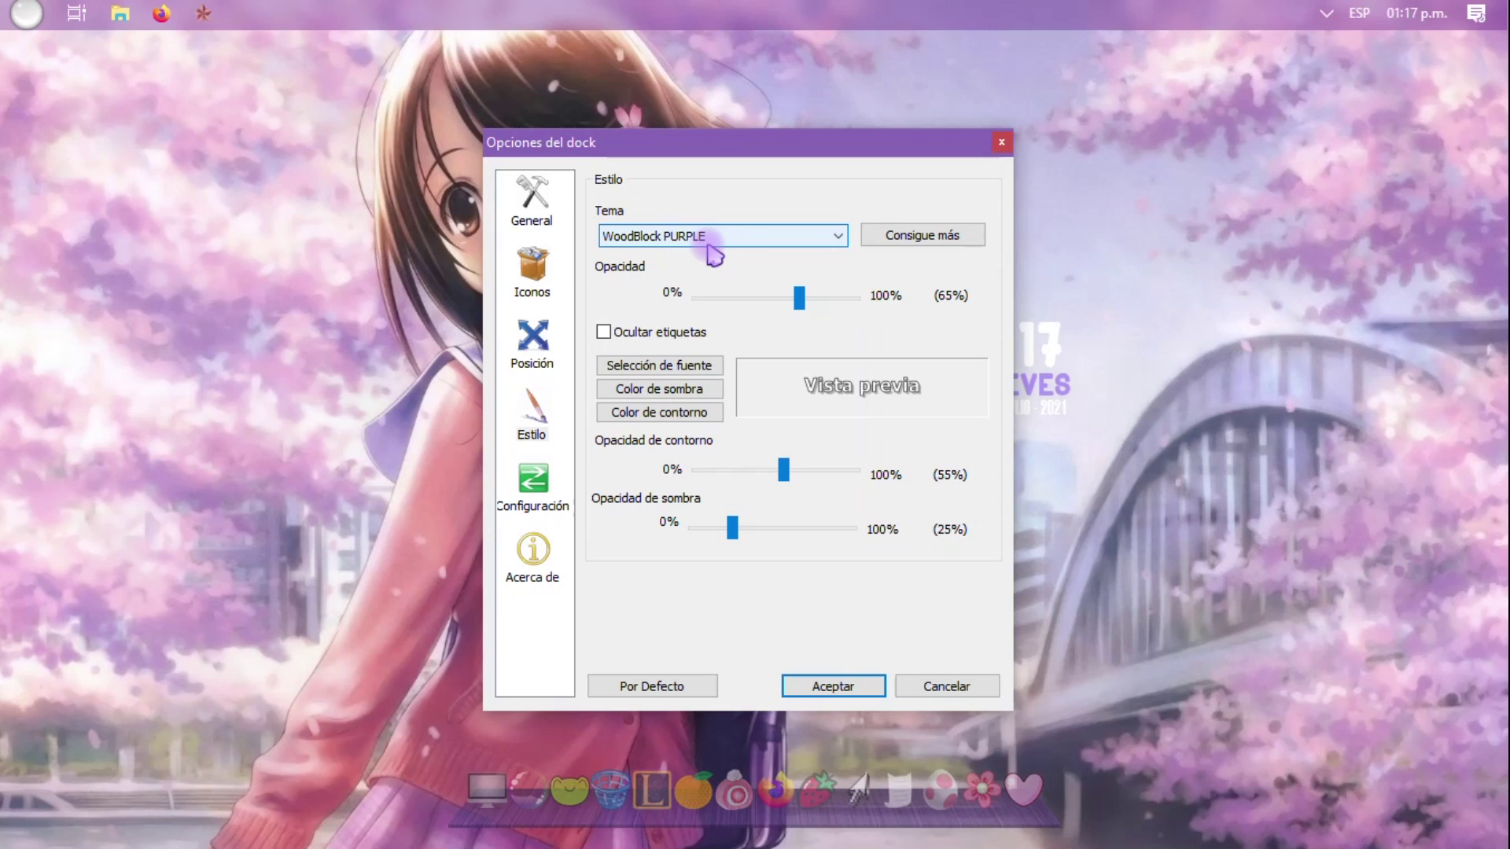
pyautogui.scroll(3, 711, 250)
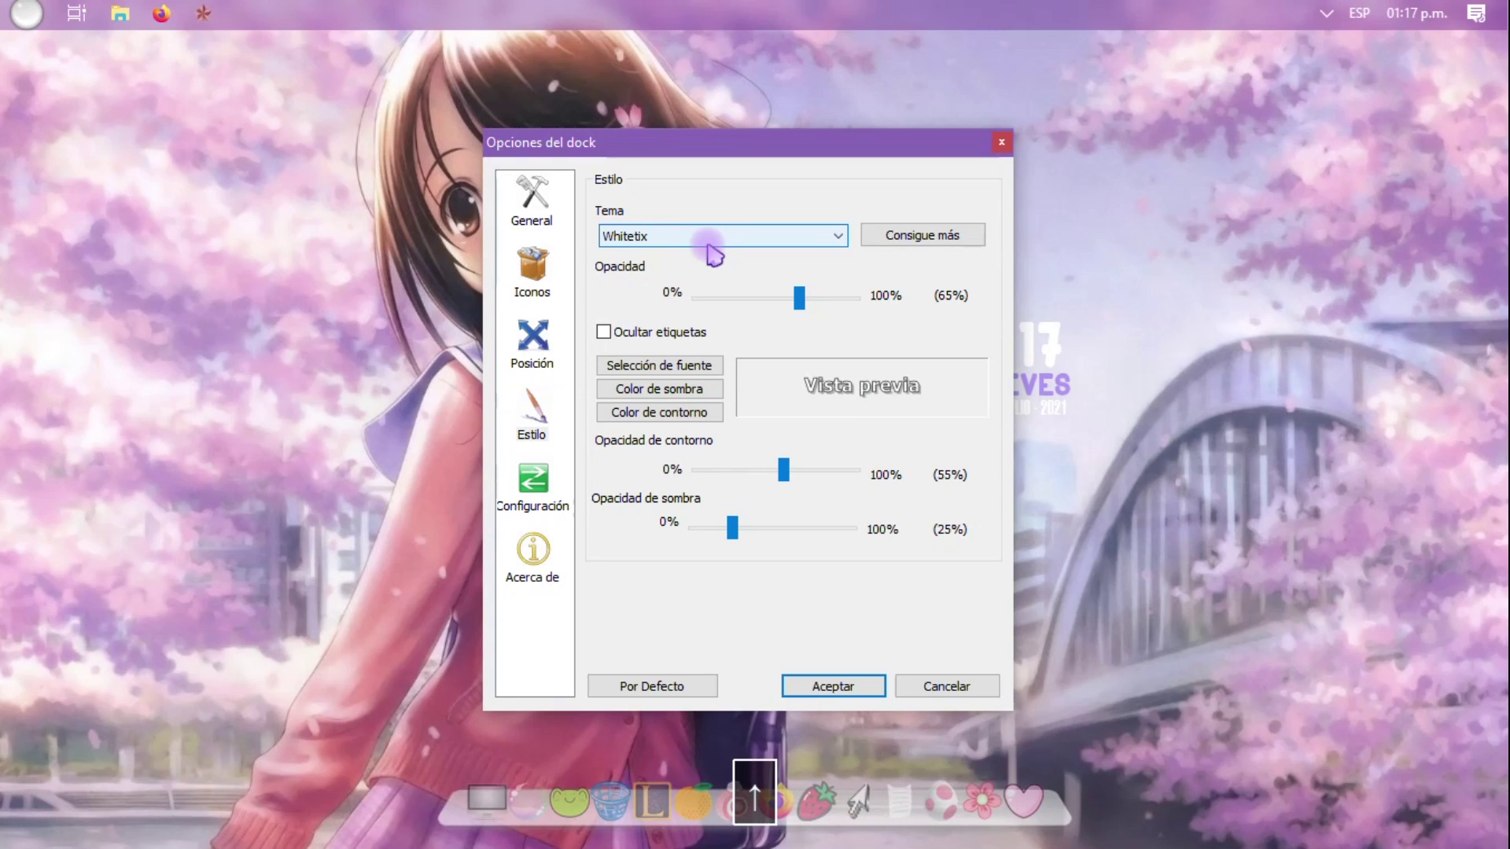
pyautogui.scroll(3, 714, 253)
pyautogui.scroll(1, 714, 254)
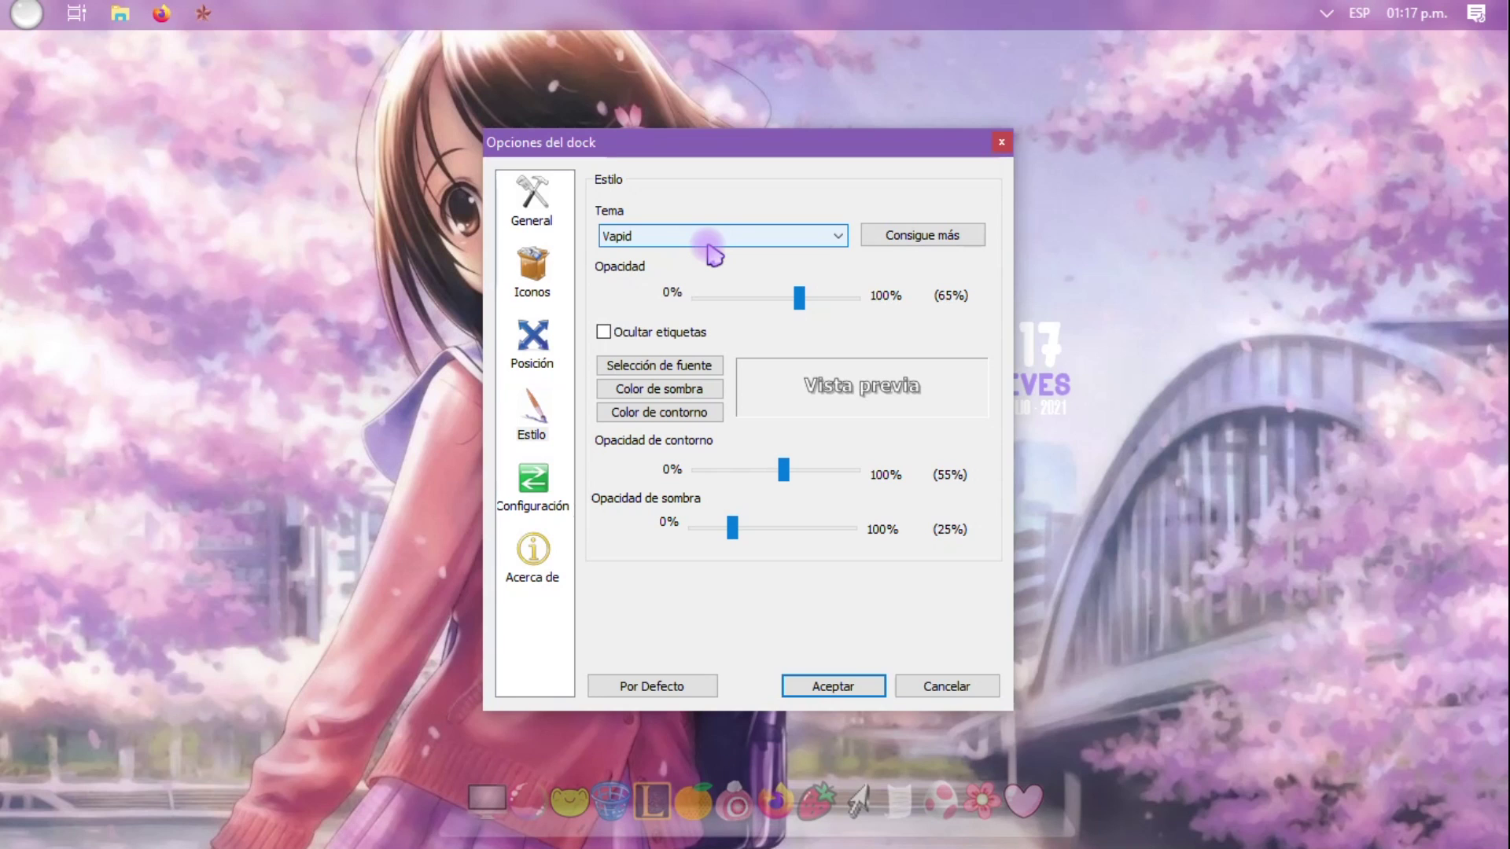
pyautogui.scroll(4, 714, 253)
pyautogui.scroll(3, 714, 254)
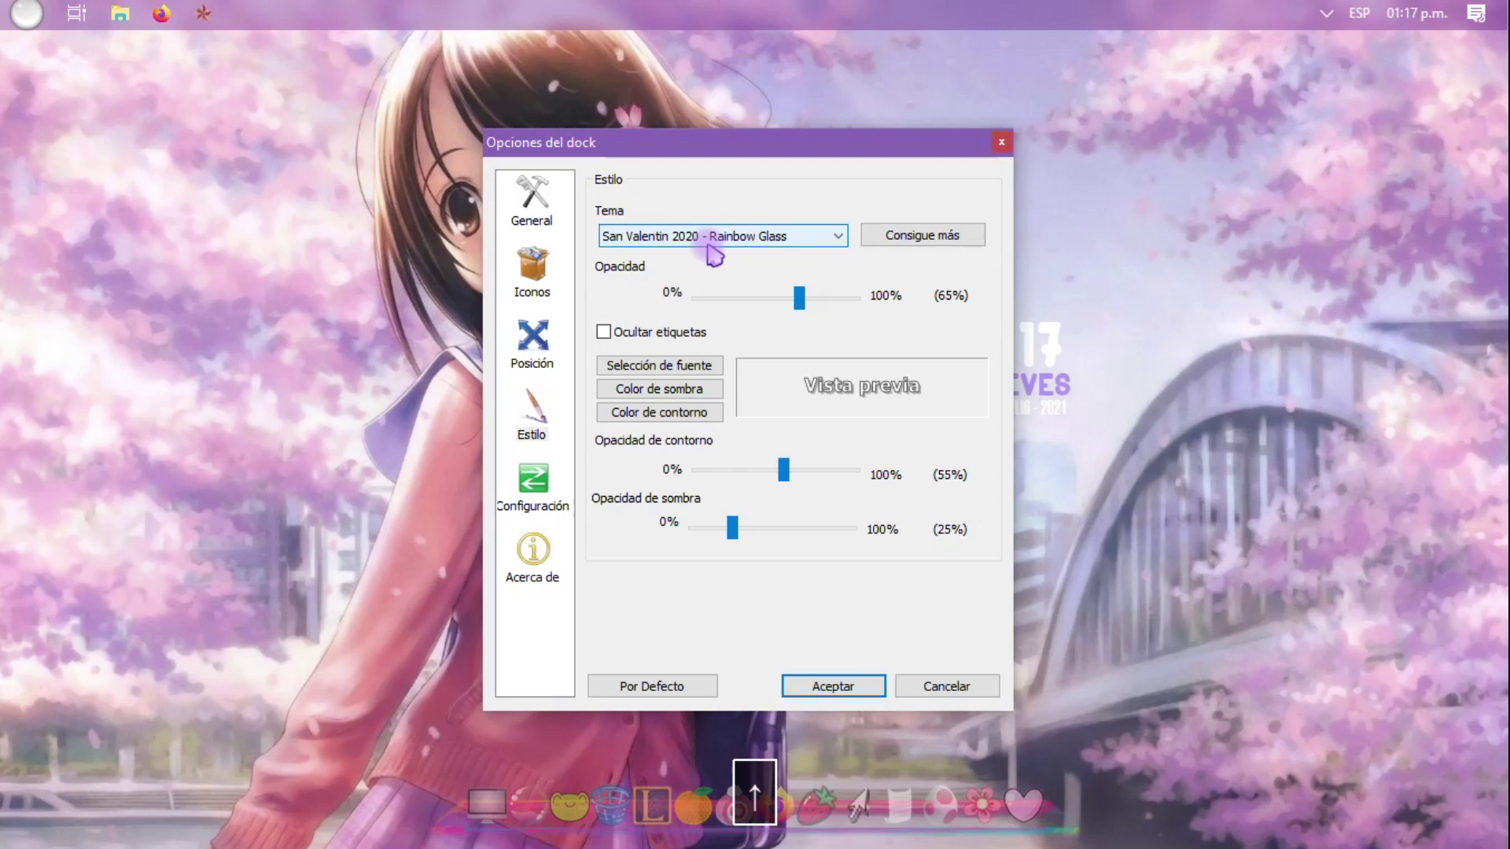
pyautogui.scroll(1, 714, 253)
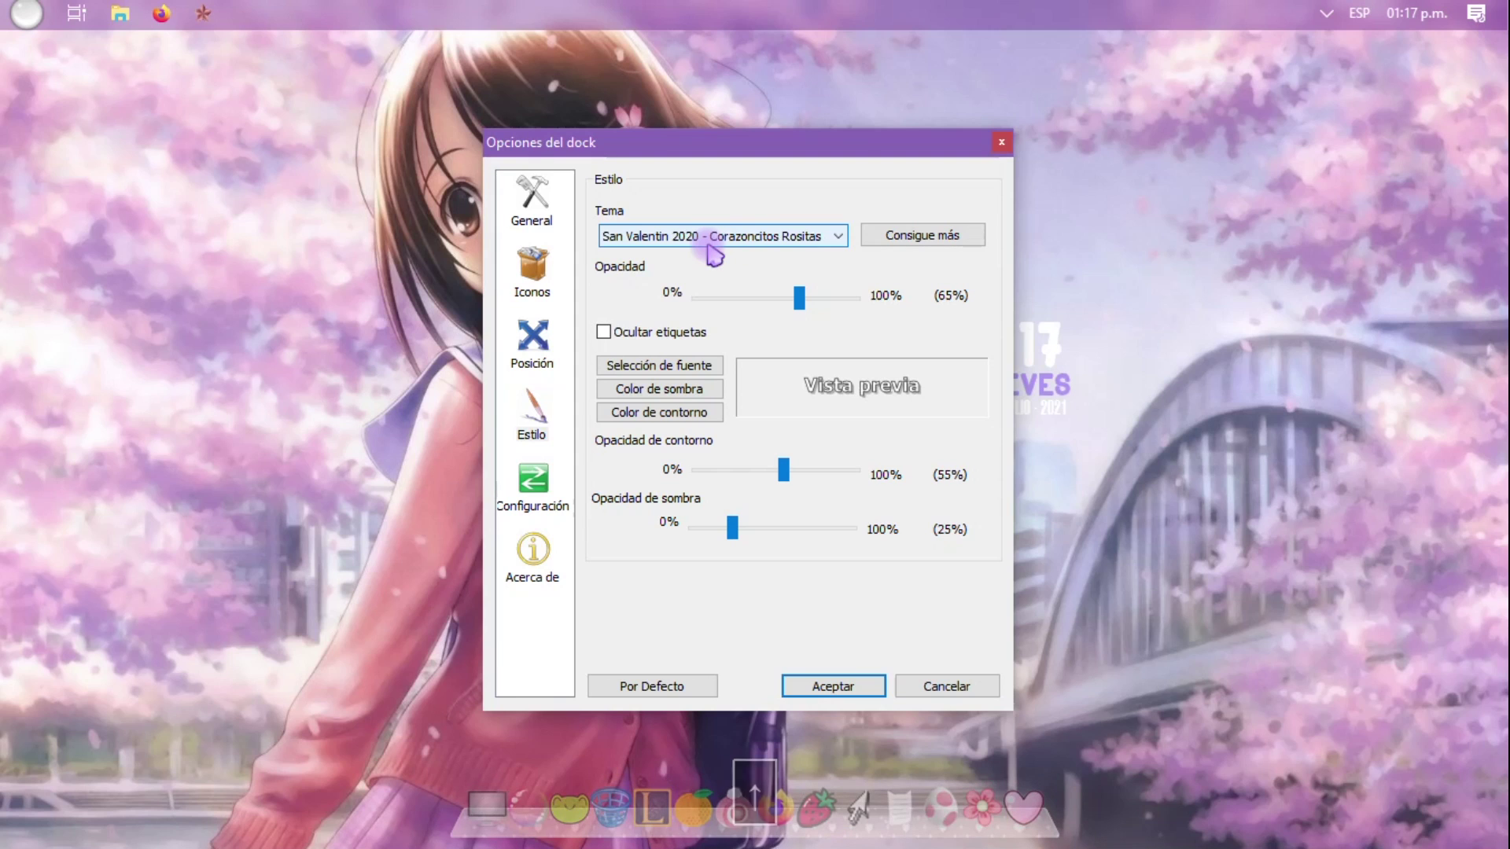
pyautogui.scroll(4, 714, 253)
pyautogui.scroll(1, 716, 255)
pyautogui.scroll(-1, 712, 250)
# - Set the dock opacity and label shadow opacity to 100%, and try hiding the labels before showing them again
pyautogui.moveTo(787, 314); pyautogui.dragTo(894, 296)
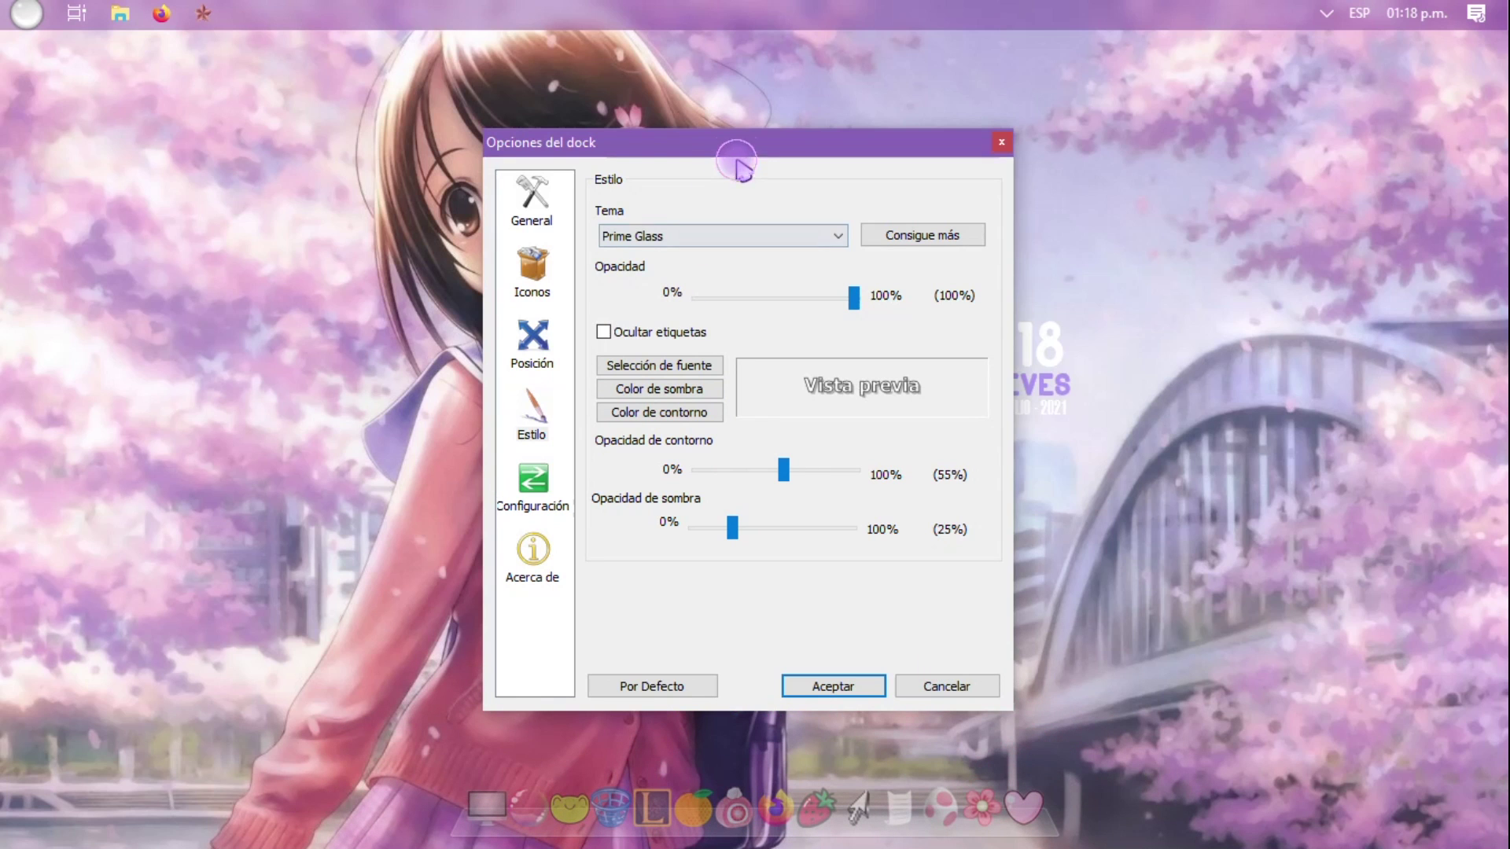
pyautogui.click(535, 270)
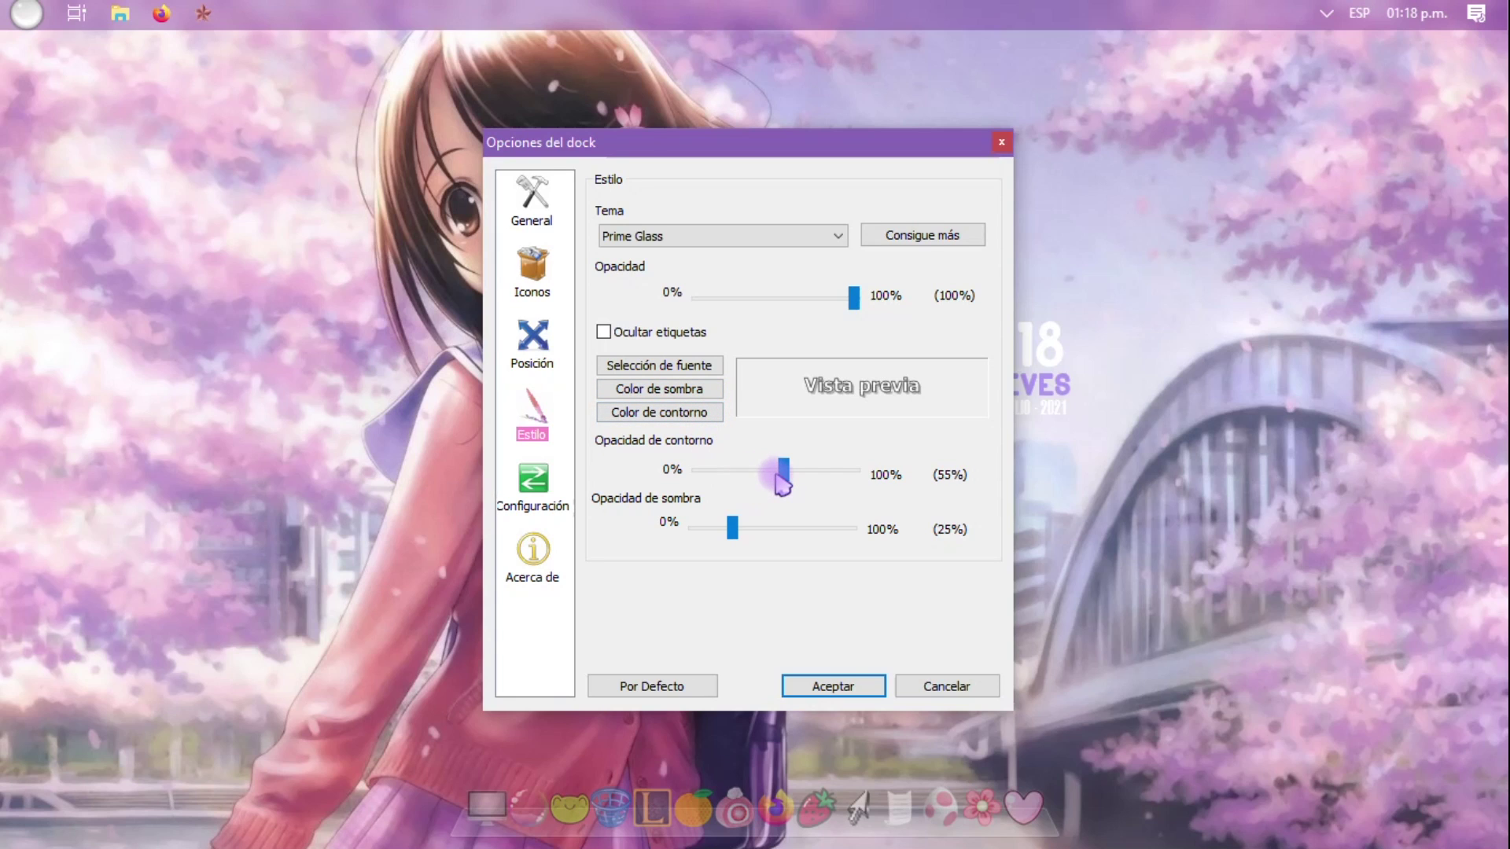
pyautogui.moveTo(743, 538); pyautogui.dragTo(876, 543)
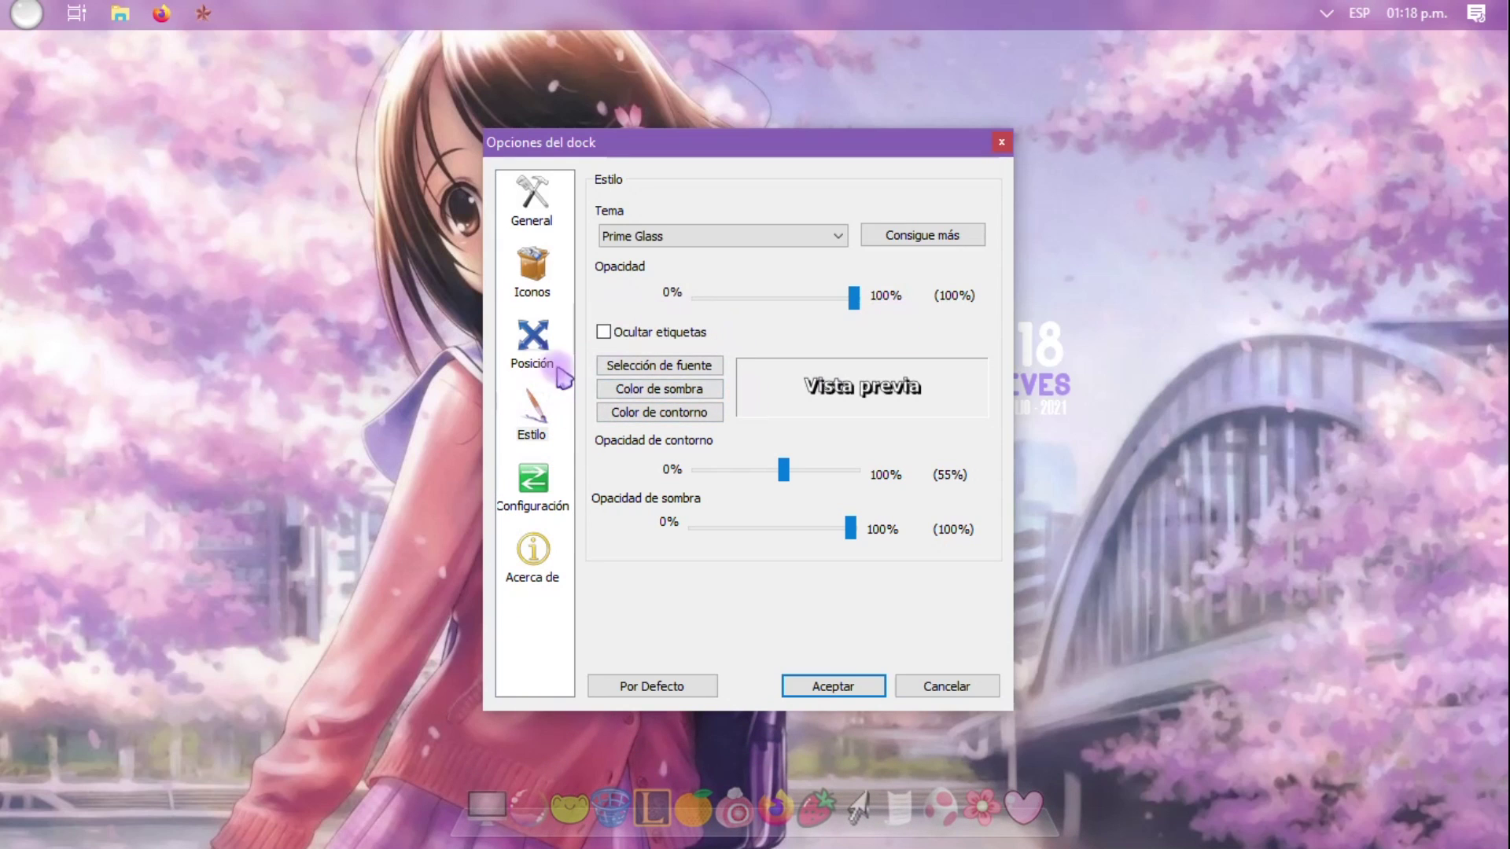
pyautogui.click(630, 334)
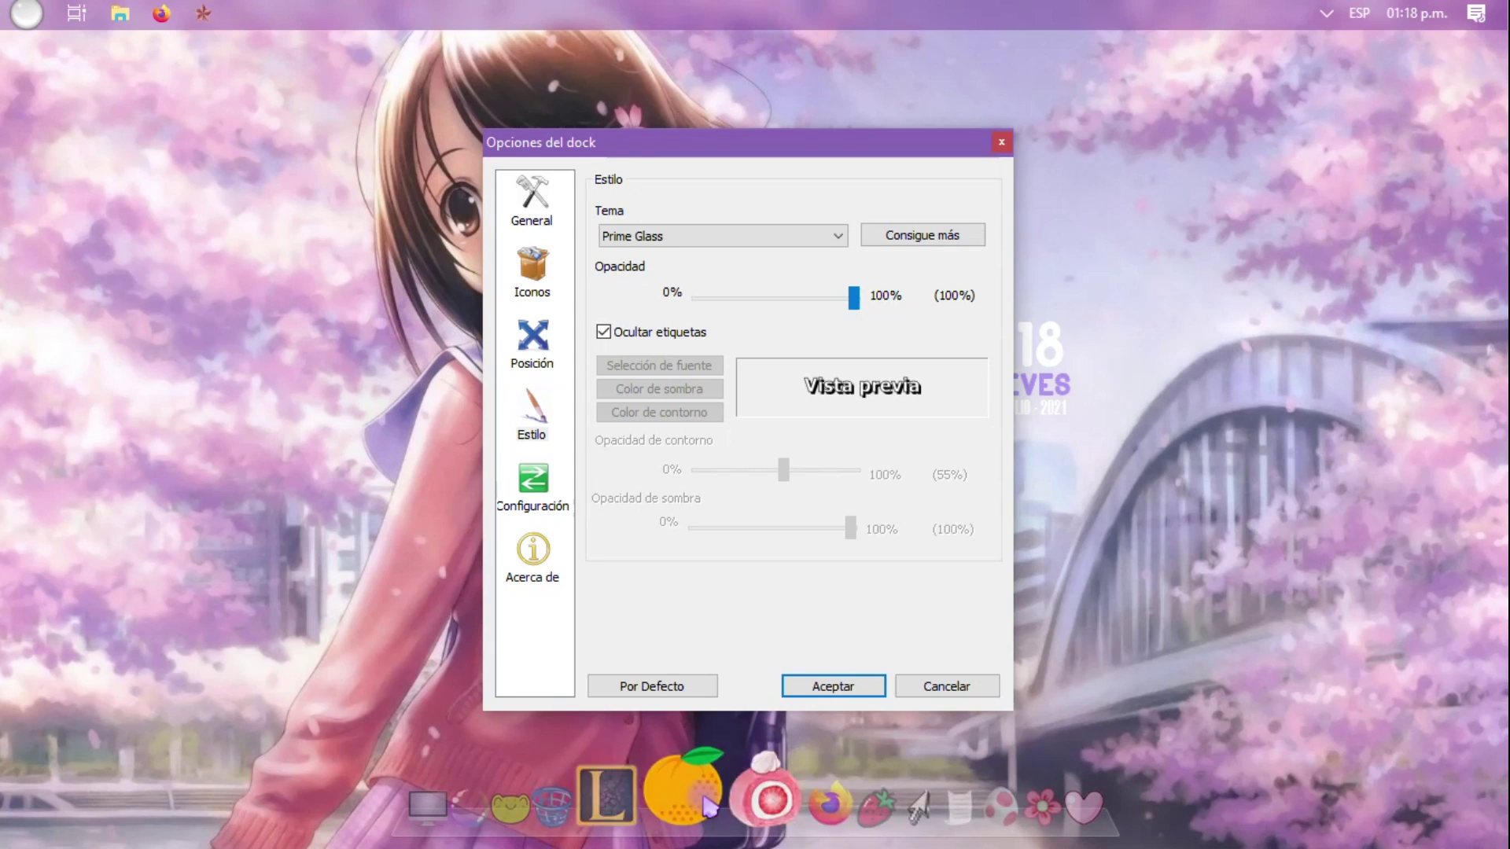
pyautogui.click(604, 331)
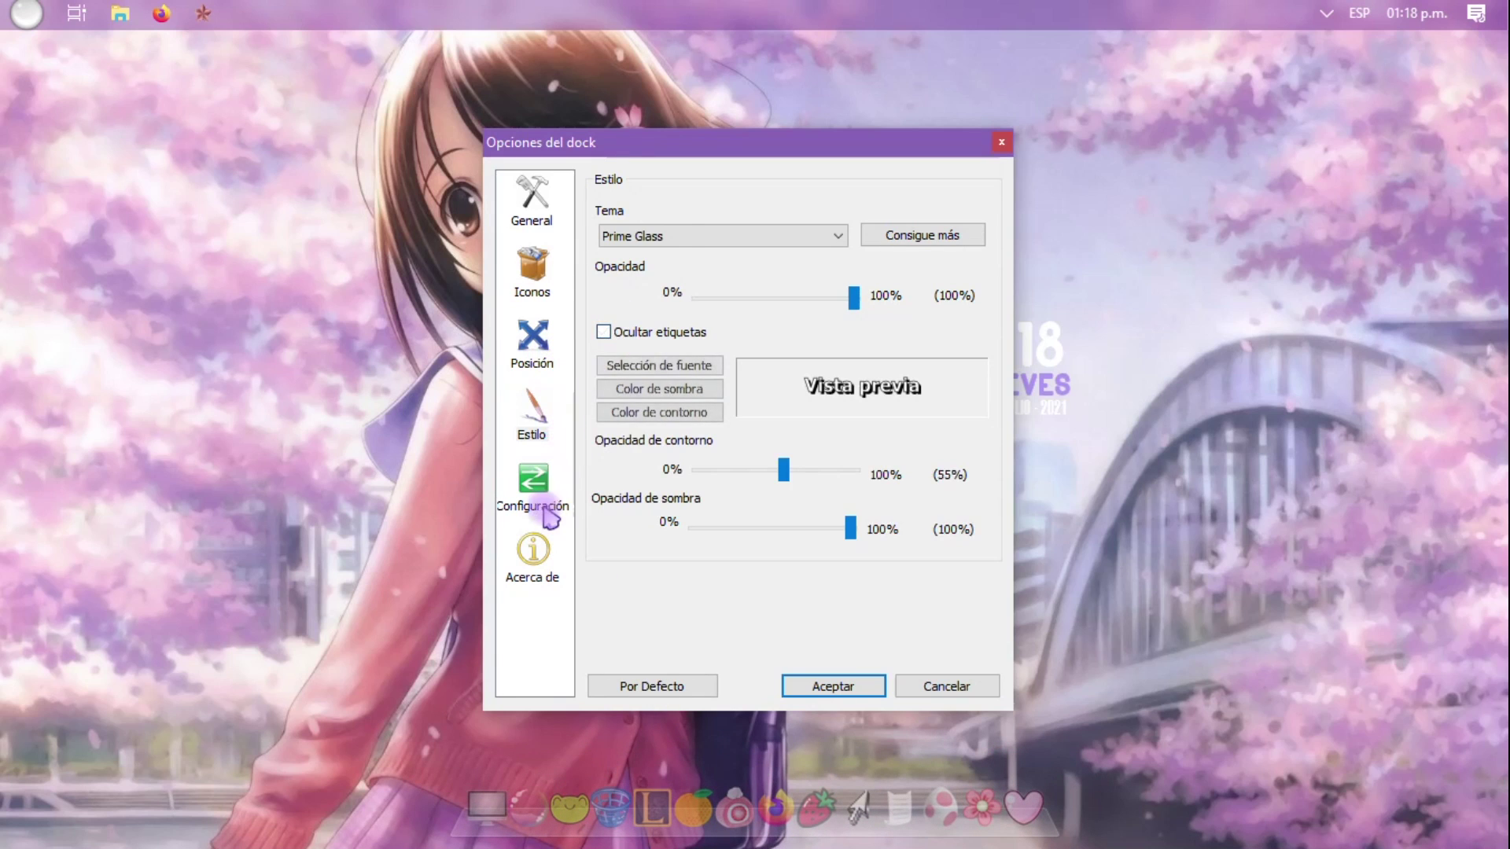
# - Review the dock's activation effect, auto-hide and bring-to-front settings, and look at the Acerca de page
pyautogui.click(543, 506)
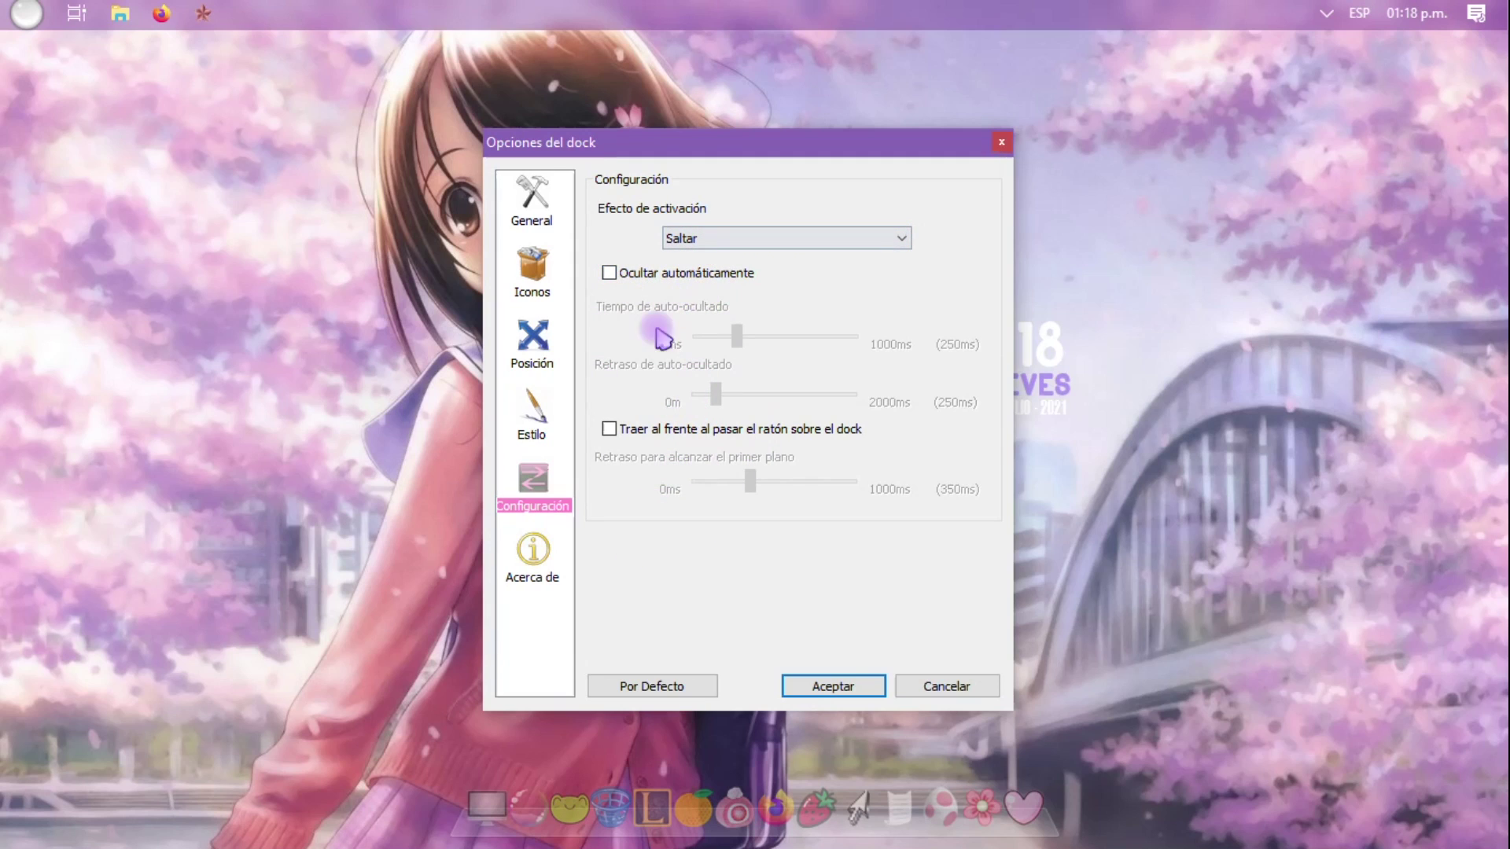
pyautogui.click(533, 550)
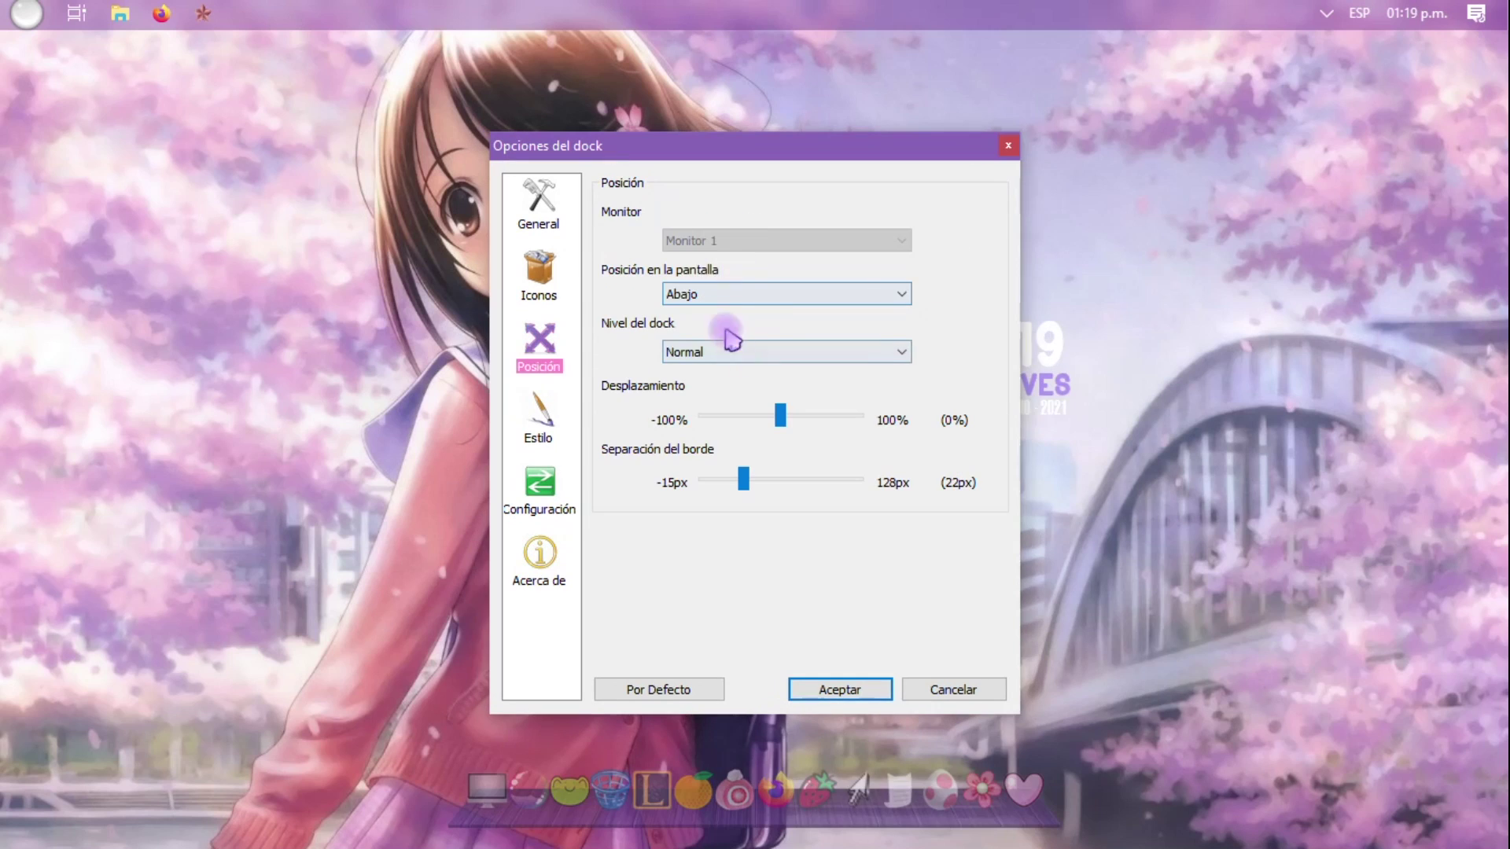
# - In the position settings, check the screen position and dock level choices, keeping Abajo and Normal
pyautogui.click(761, 294)
pyautogui.click(735, 329)
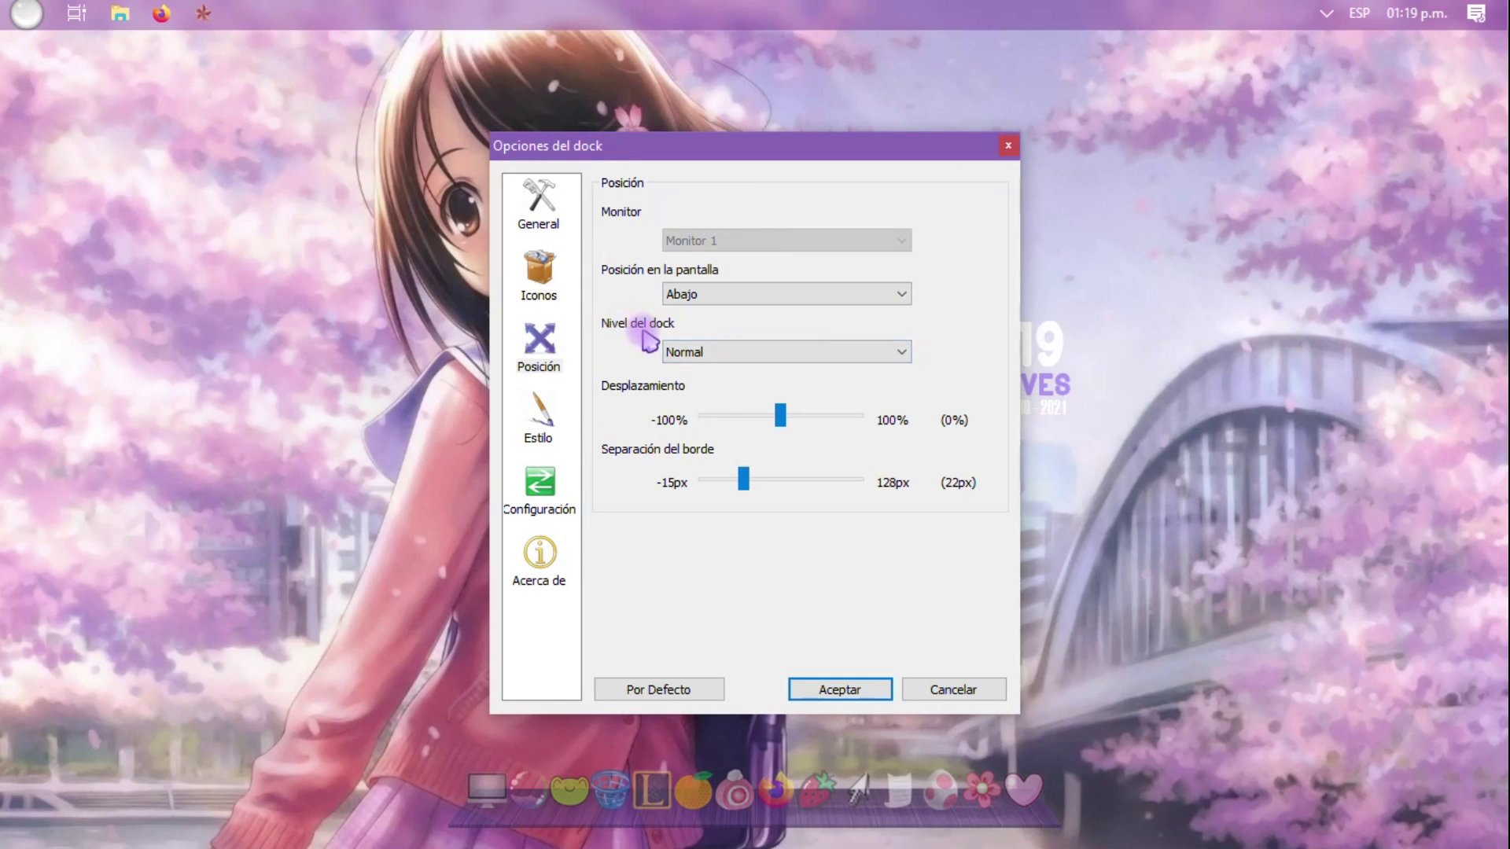
pyautogui.click(707, 356)
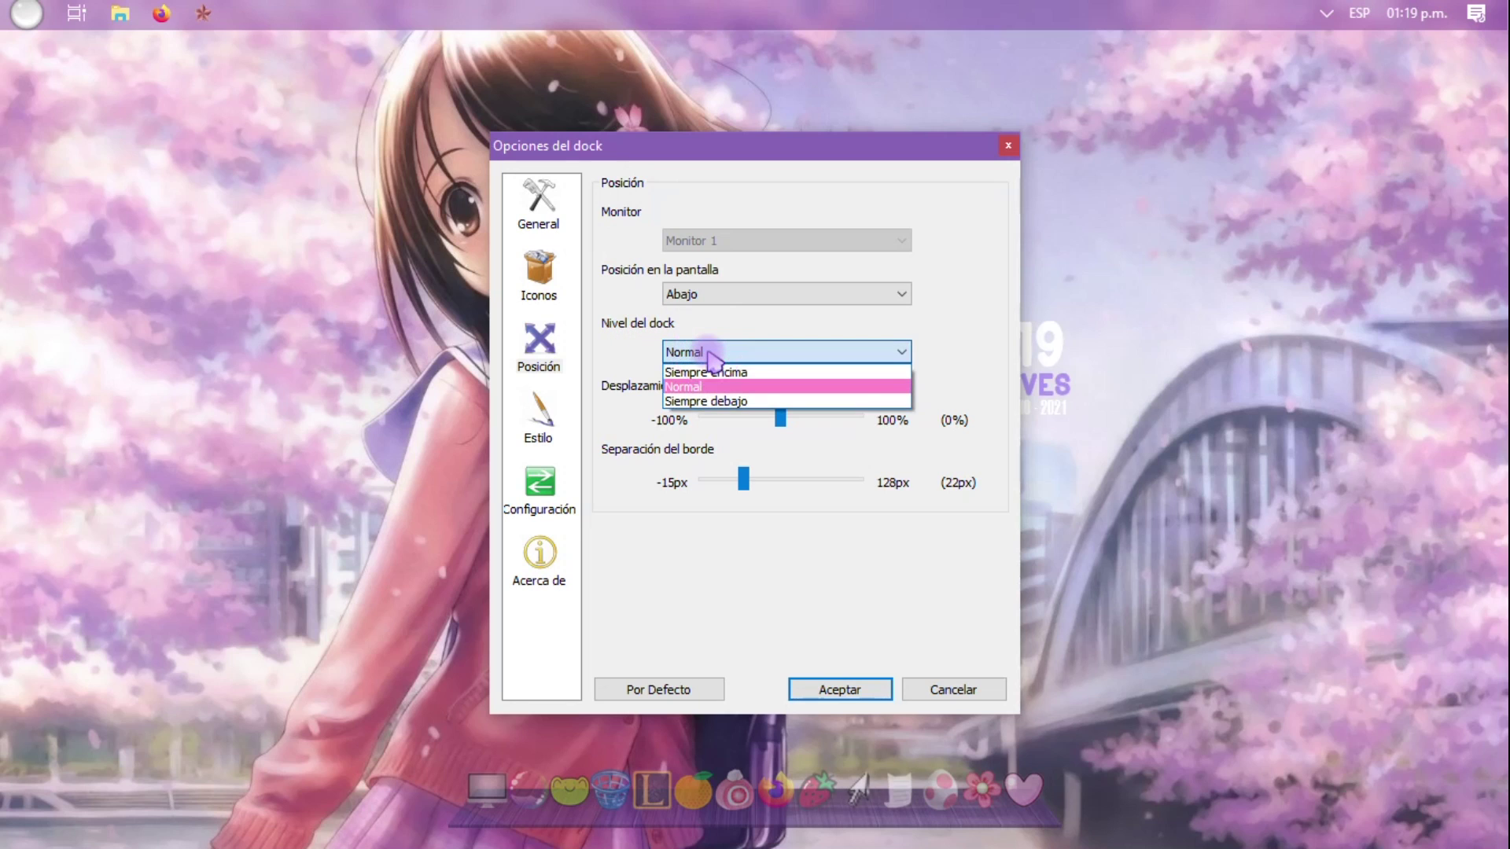
pyautogui.click(712, 358)
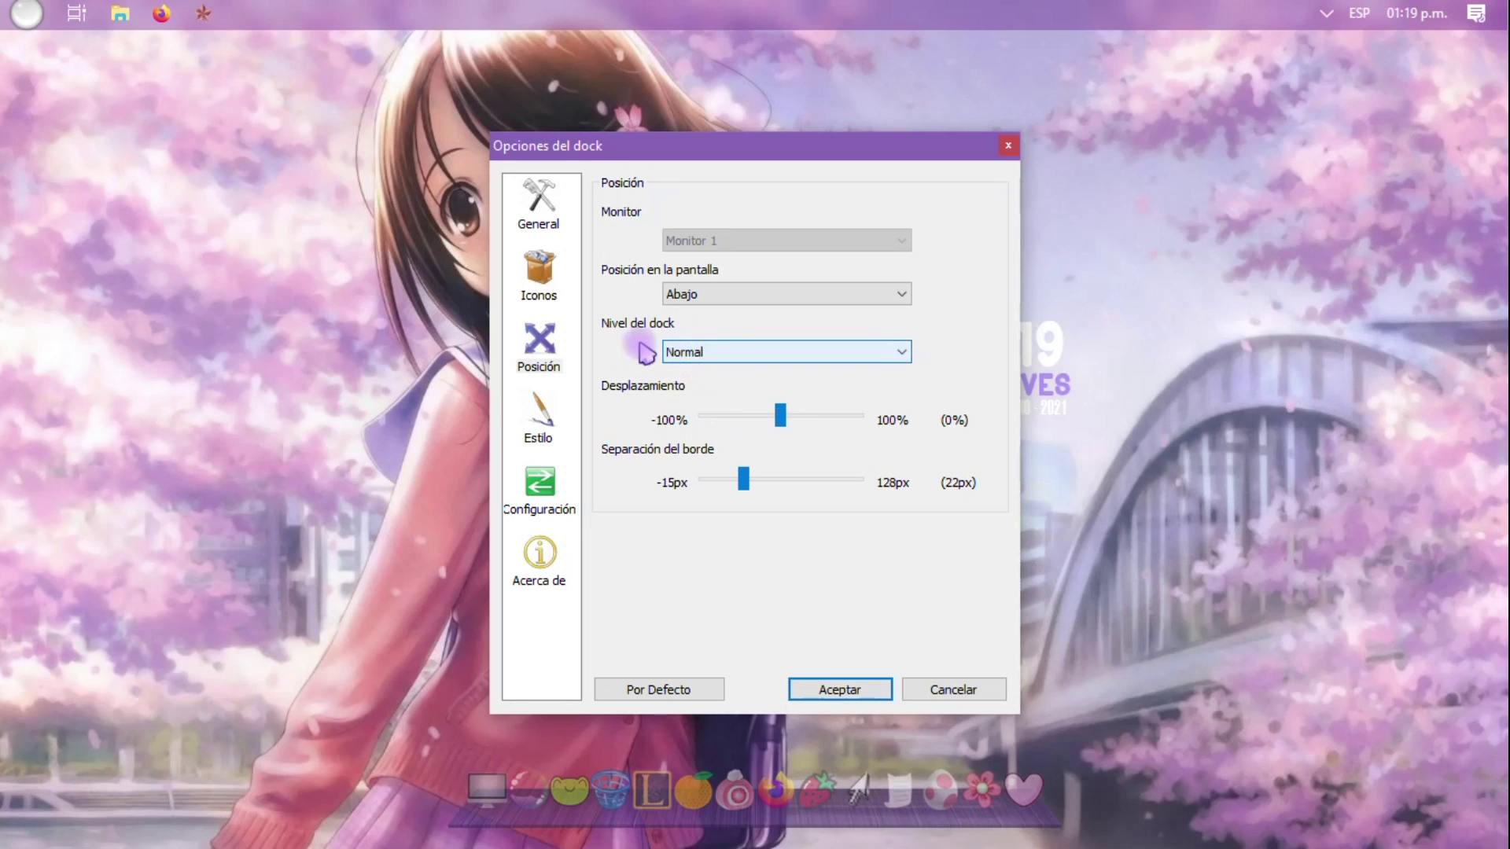
pyautogui.click(742, 356)
pyautogui.click(765, 354)
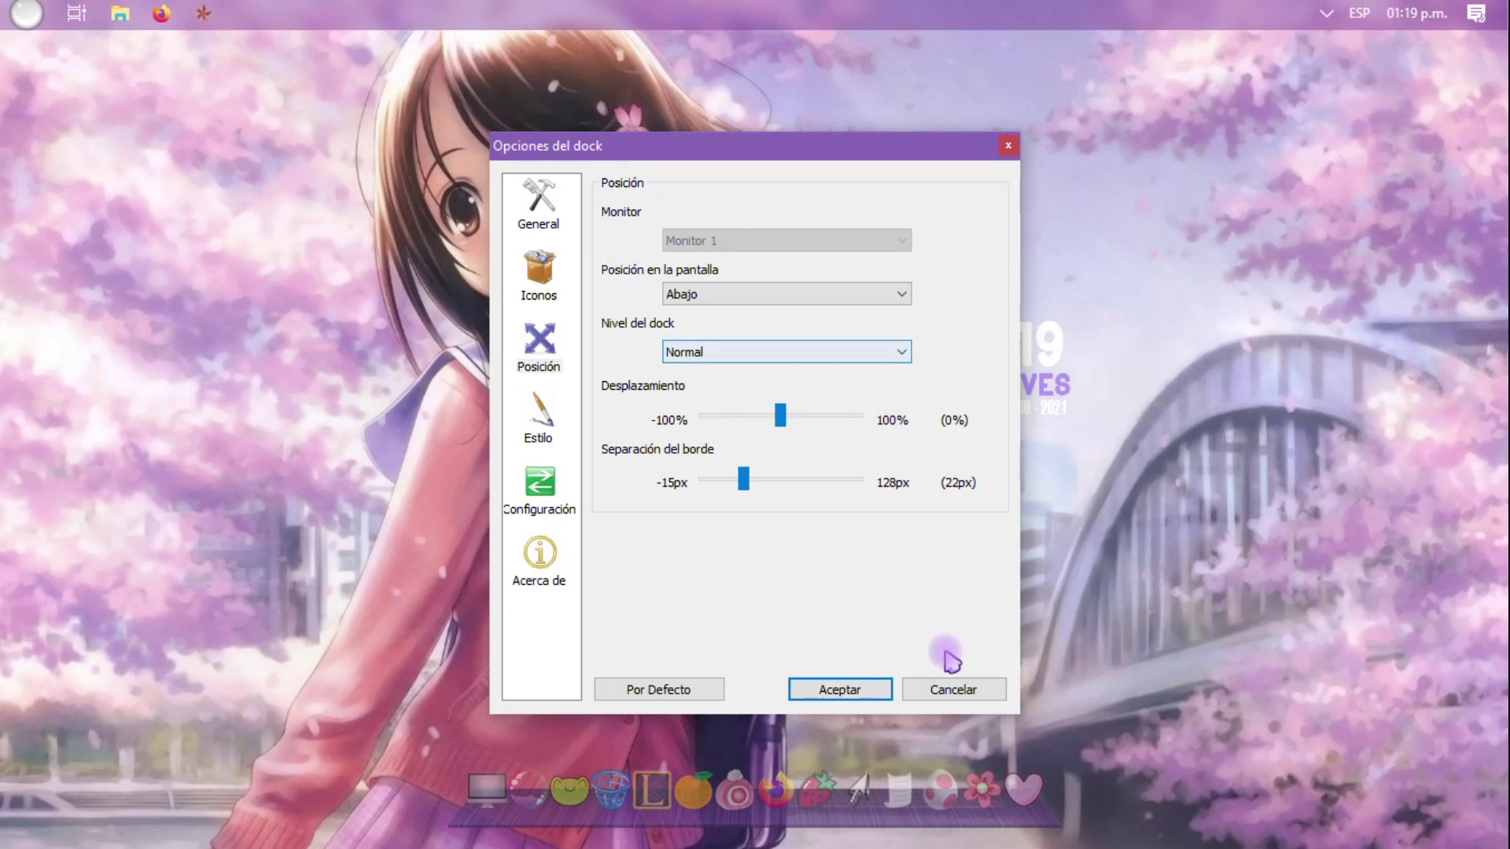
# - Try adjusting the dock's displacement and edge separation, and close the dock options without saving
pyautogui.moveTo(781, 424)
pyautogui.mouseDown()
pyautogui.moveTo(757, 422)
pyautogui.moveTo(816, 424)
pyautogui.moveTo(785, 431)
pyautogui.mouseUp()
pyautogui.moveTo(743, 487); pyautogui.dragTo(711, 498)
pyautogui.click(952, 691)
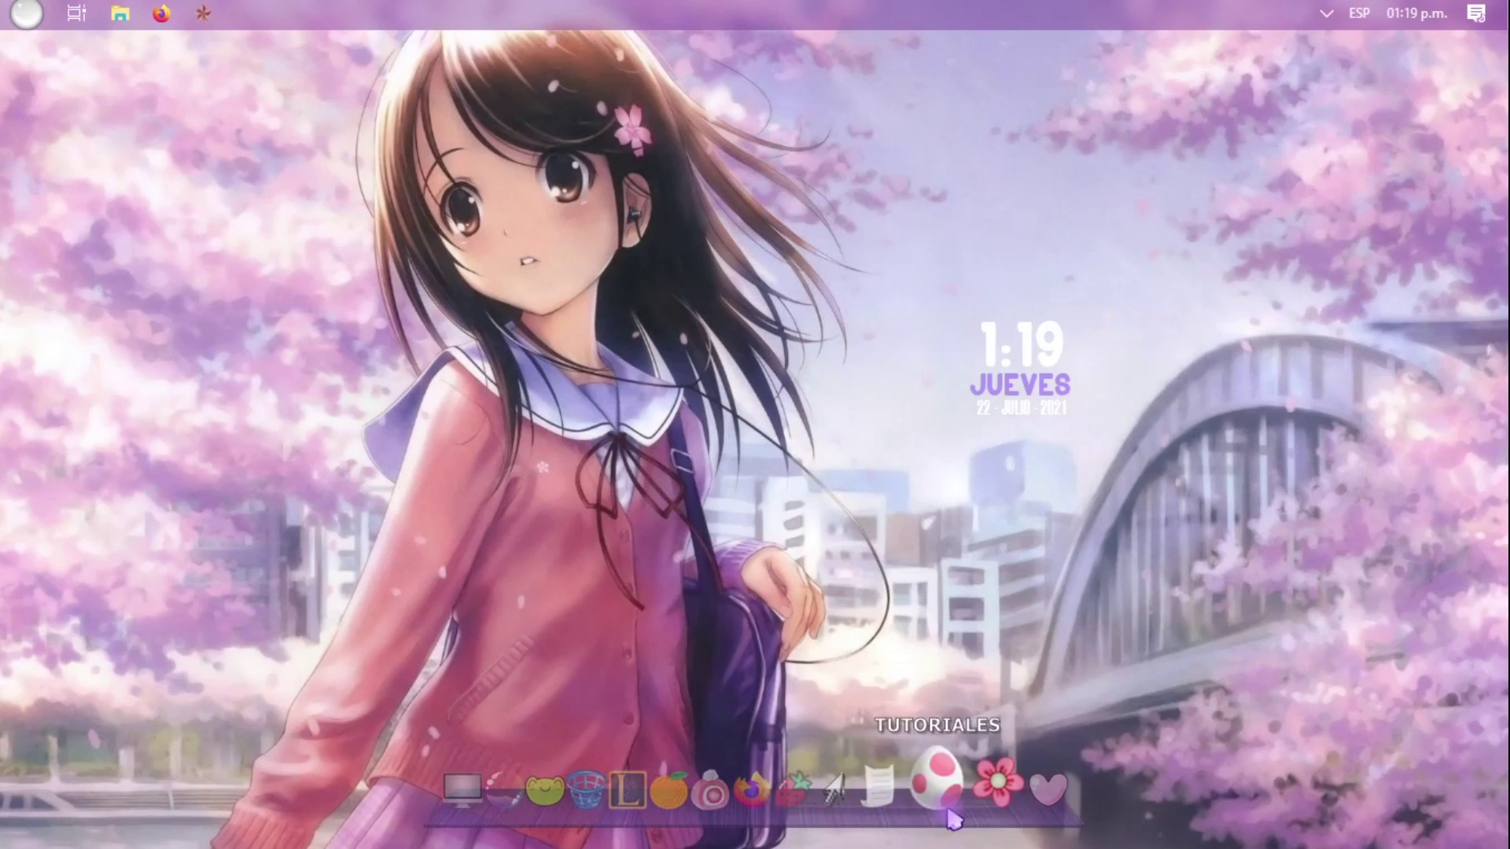
# - Open the RocketDock folder inside Archivos de programa (x86) in File Explorer and show its contents as large icons
pyautogui.click(950, 814)
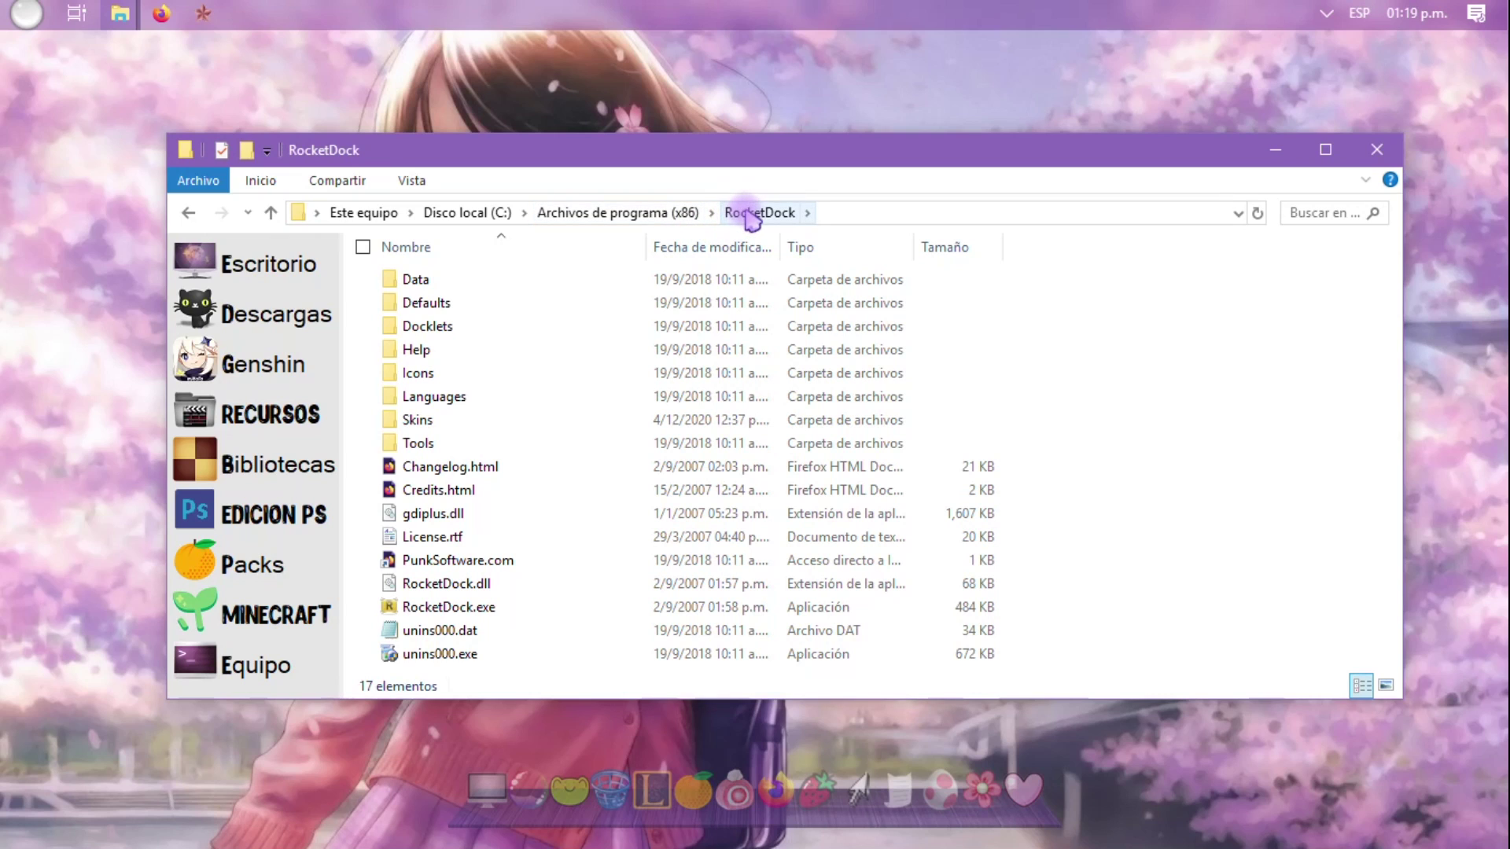
pyautogui.click(683, 214)
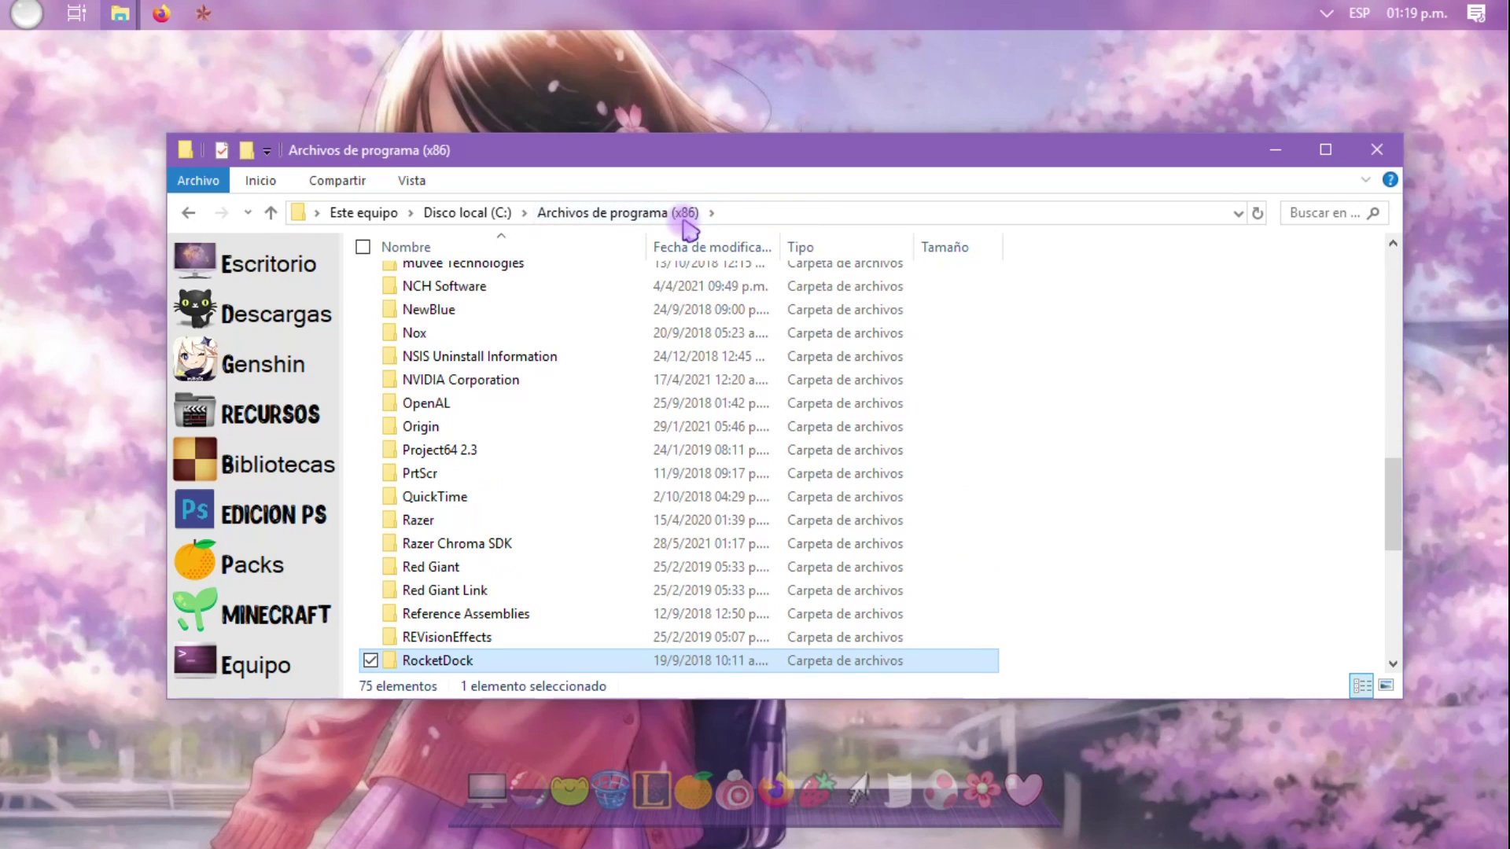
pyautogui.doubleClick(494, 663)
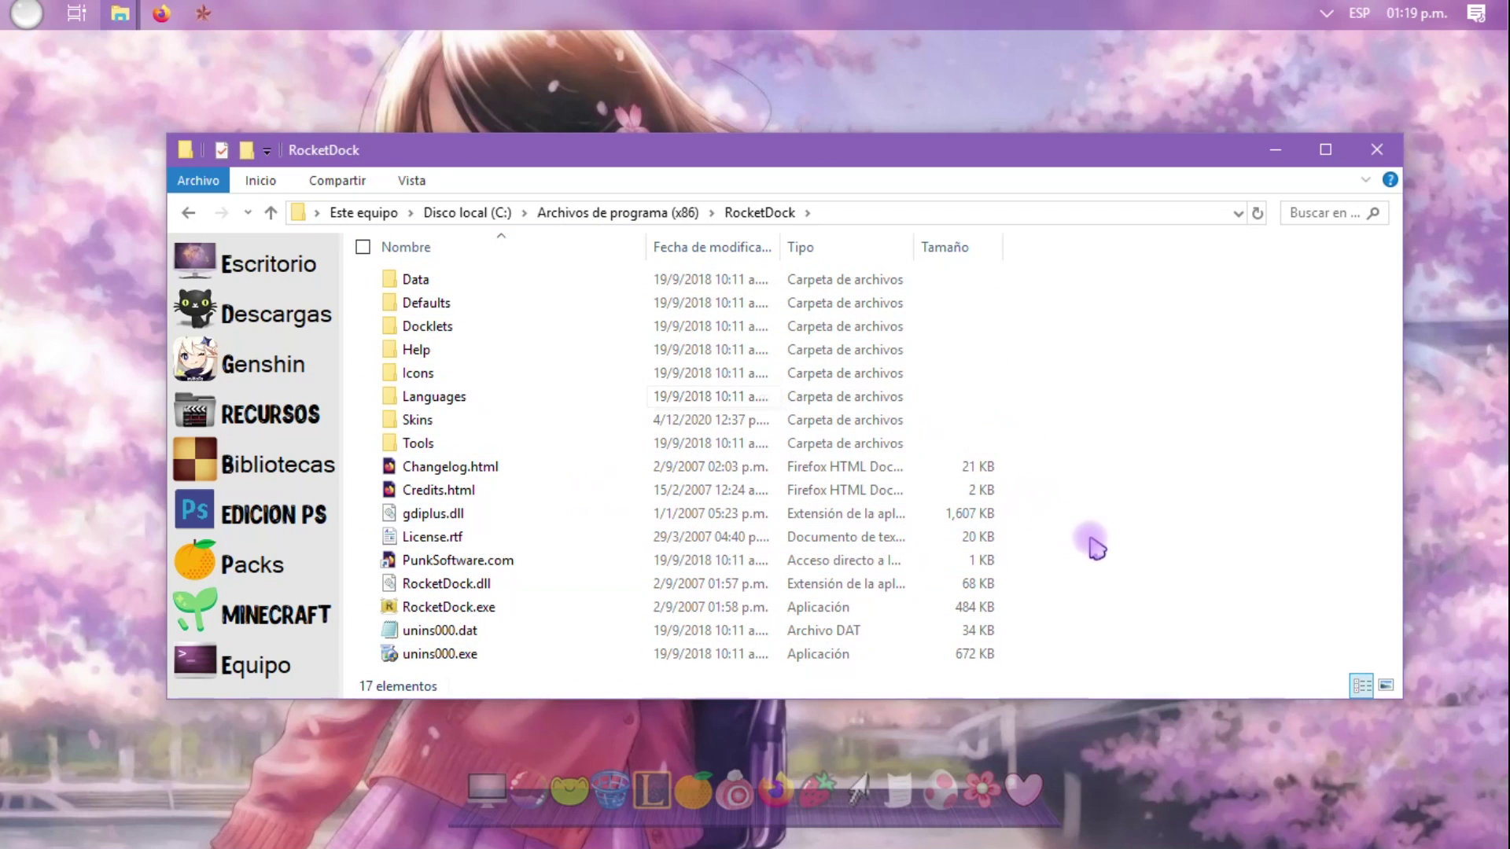
pyautogui.click(1387, 686)
pyautogui.click(1197, 449)
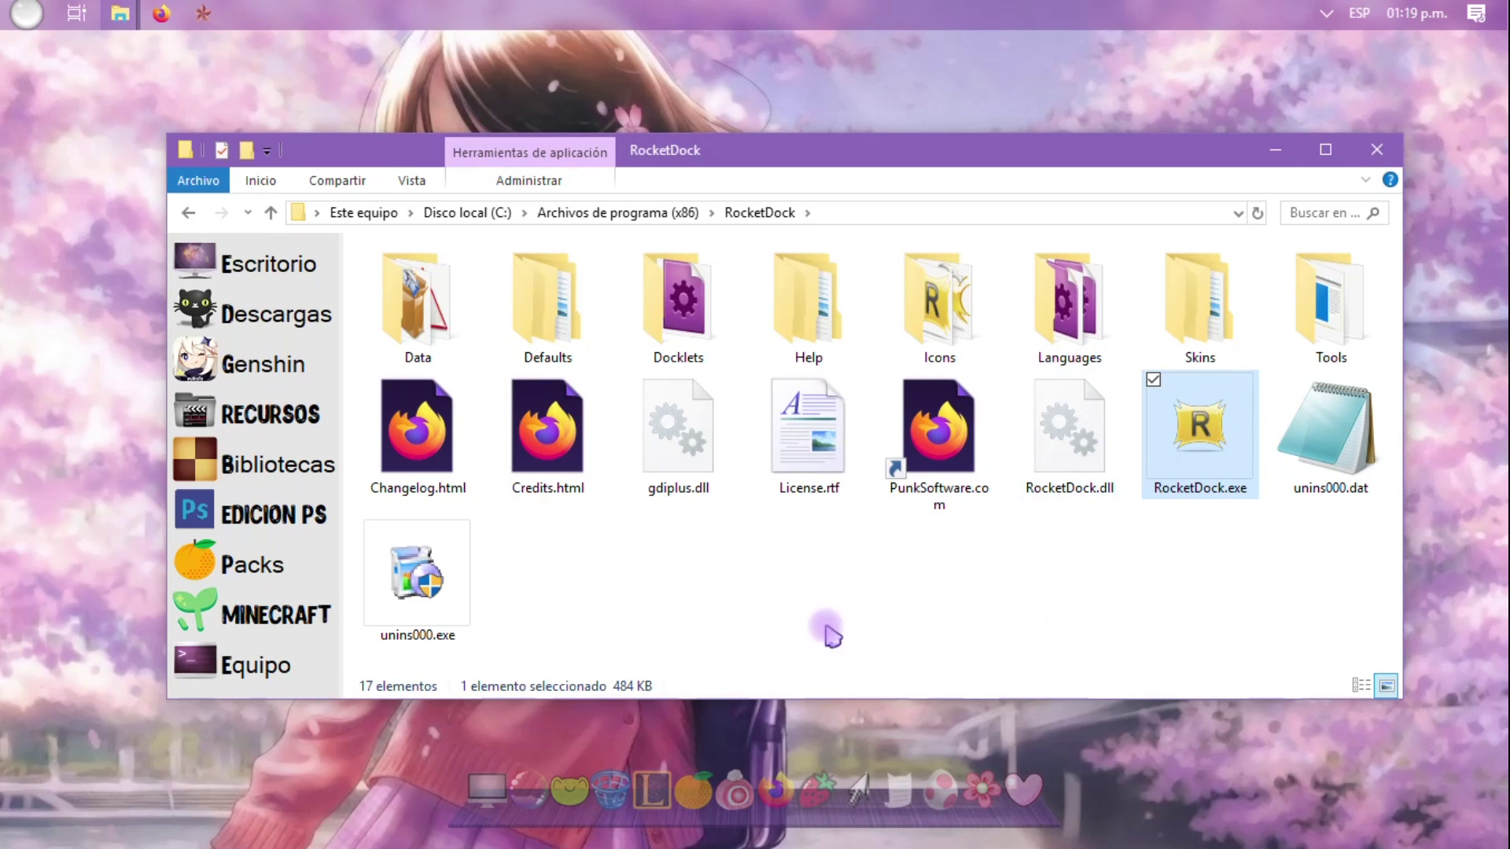
# - Open RocketDock's Icons folder and look over all of its PNG icon files
pyautogui.doubleClick(930, 323)
pyautogui.moveTo(1318, 578); pyautogui.dragTo(425, 310)
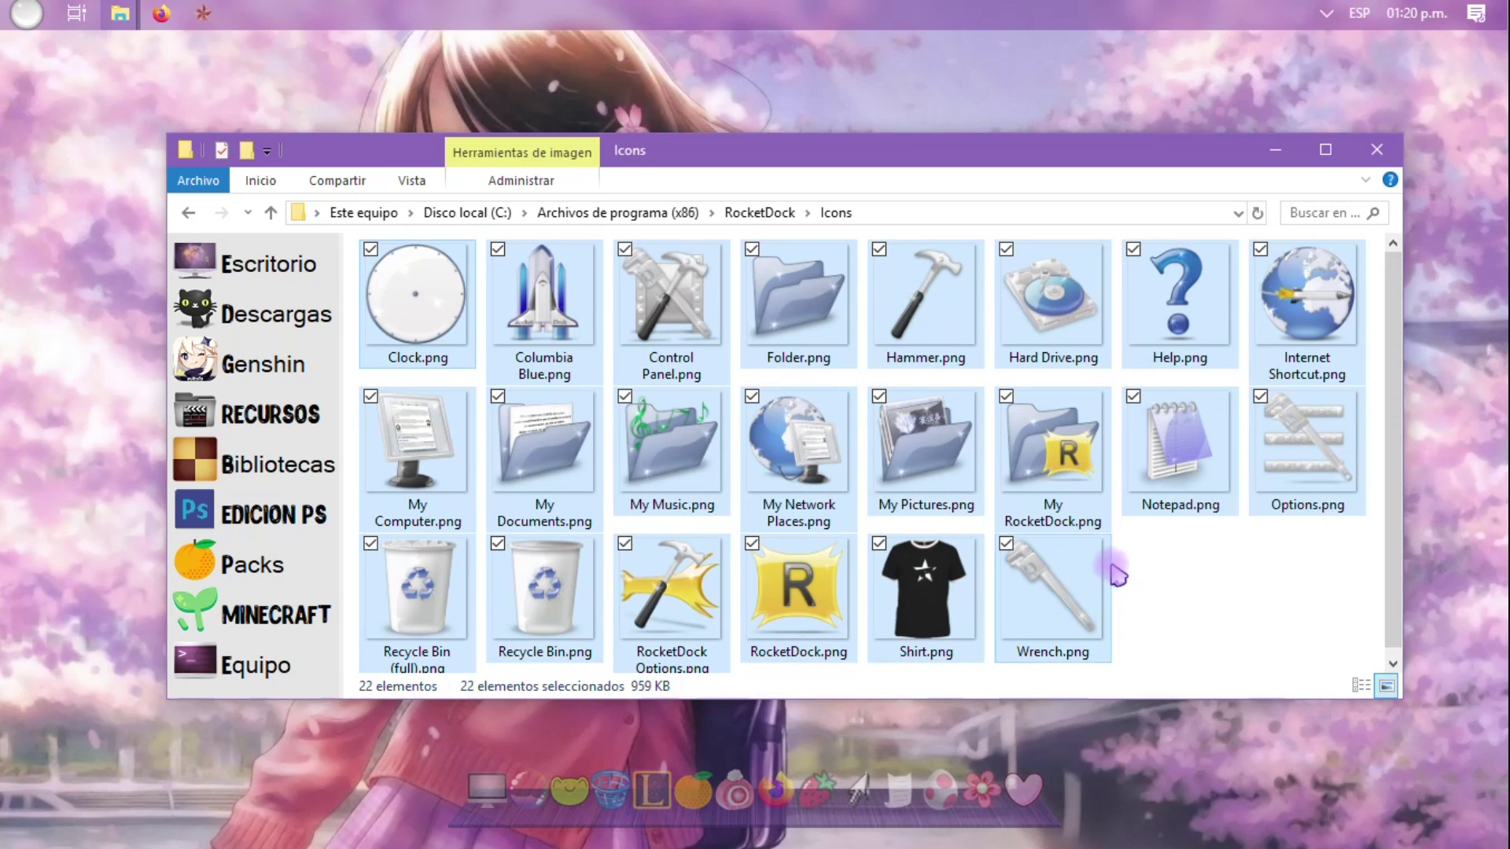
pyautogui.click(1196, 563)
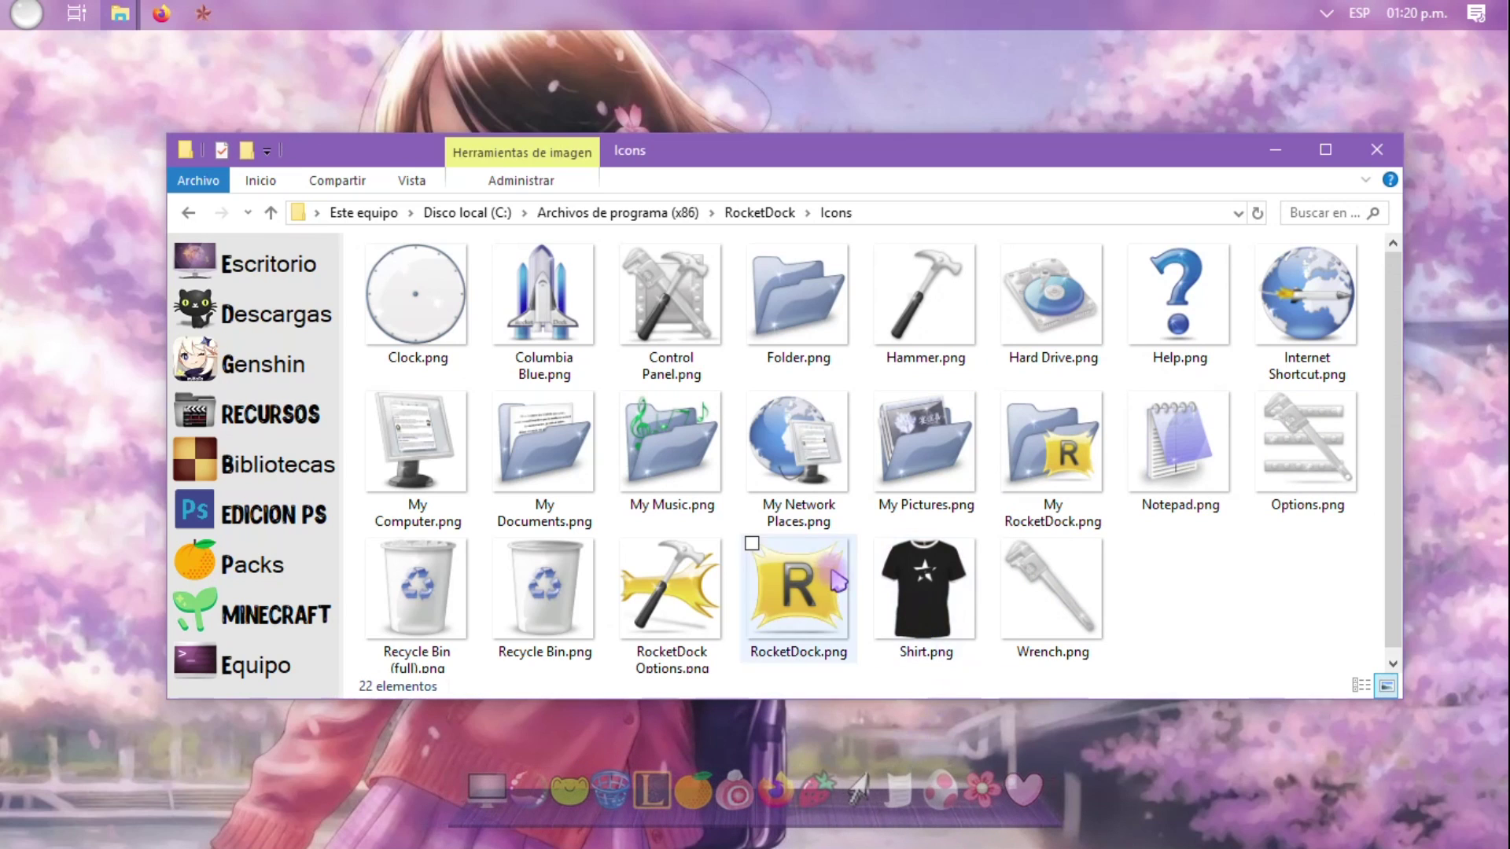
pyautogui.moveTo(1302, 550); pyautogui.dragTo(358, 283)
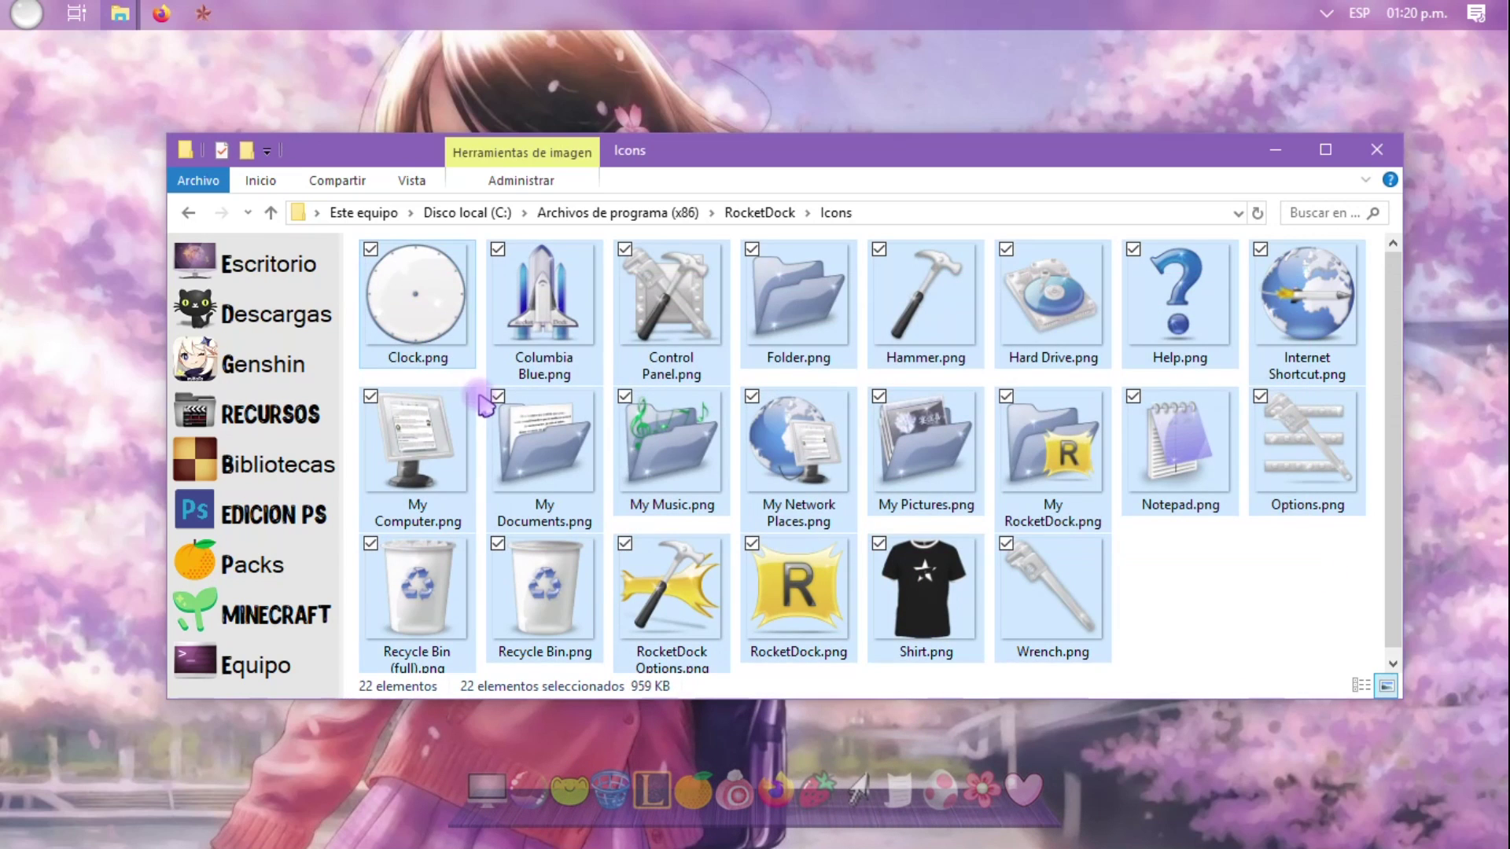
pyautogui.hotkey('alt', 'Up')
pyautogui.doubleClick(928, 268)
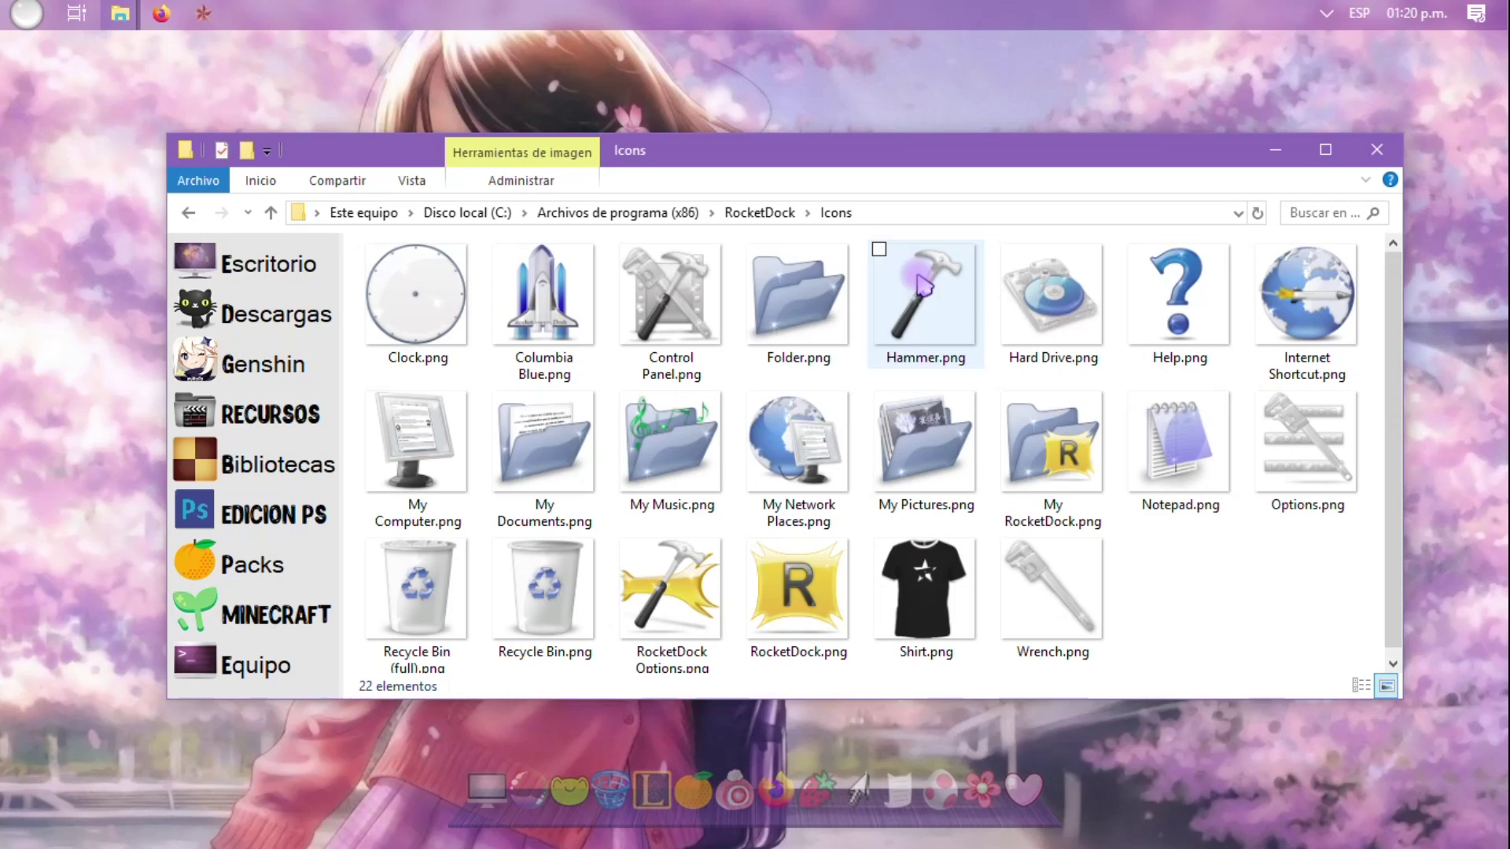
# - Return to the RocketDock folder, open its Skins folder and show the skins as large icons
pyautogui.hotkey('alt', 'Up')
pyautogui.click(1194, 297)
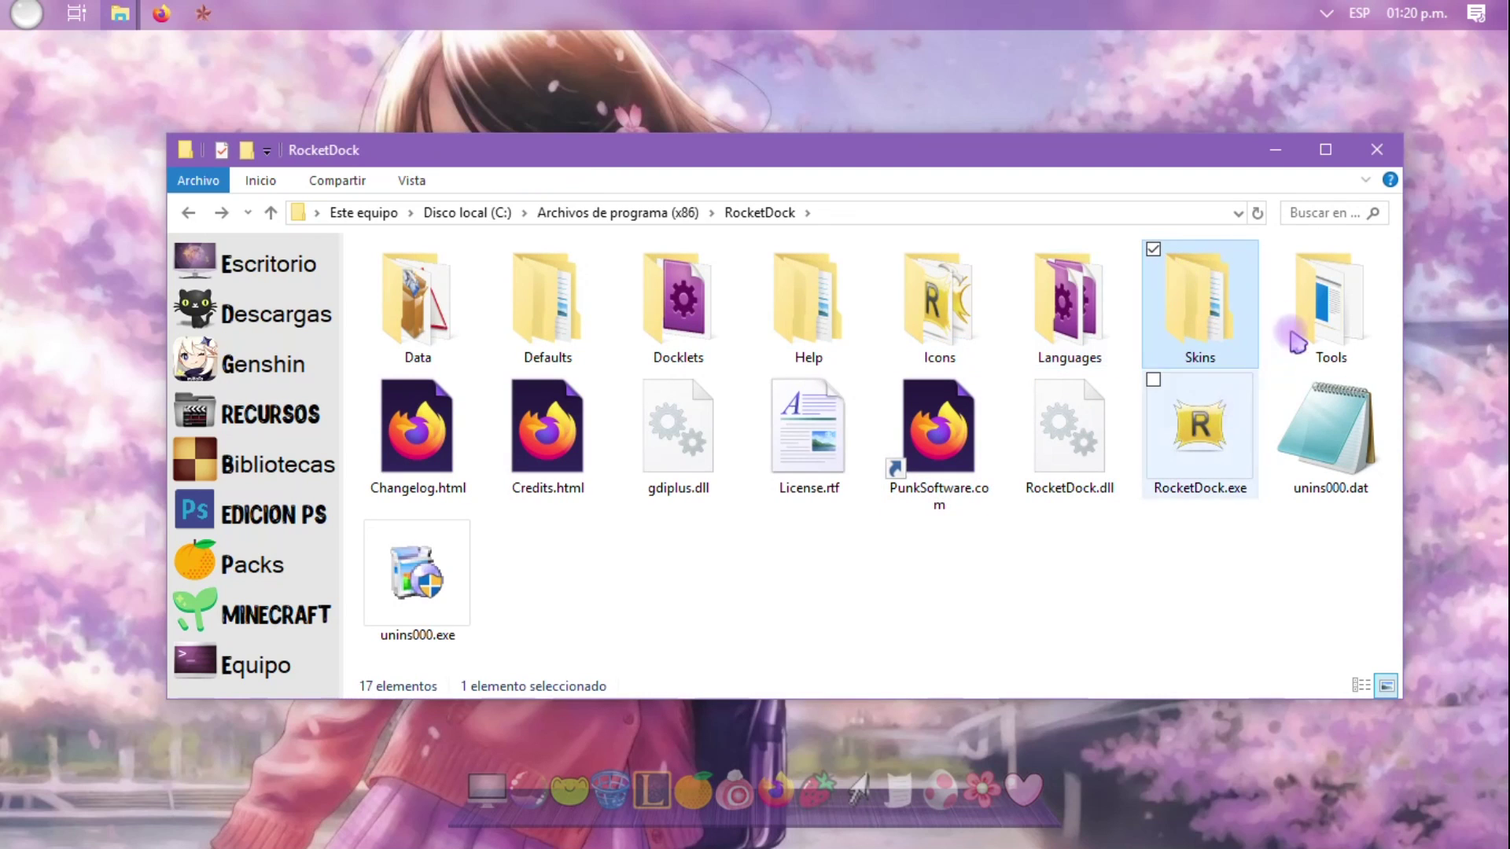
pyautogui.doubleClick(1190, 309)
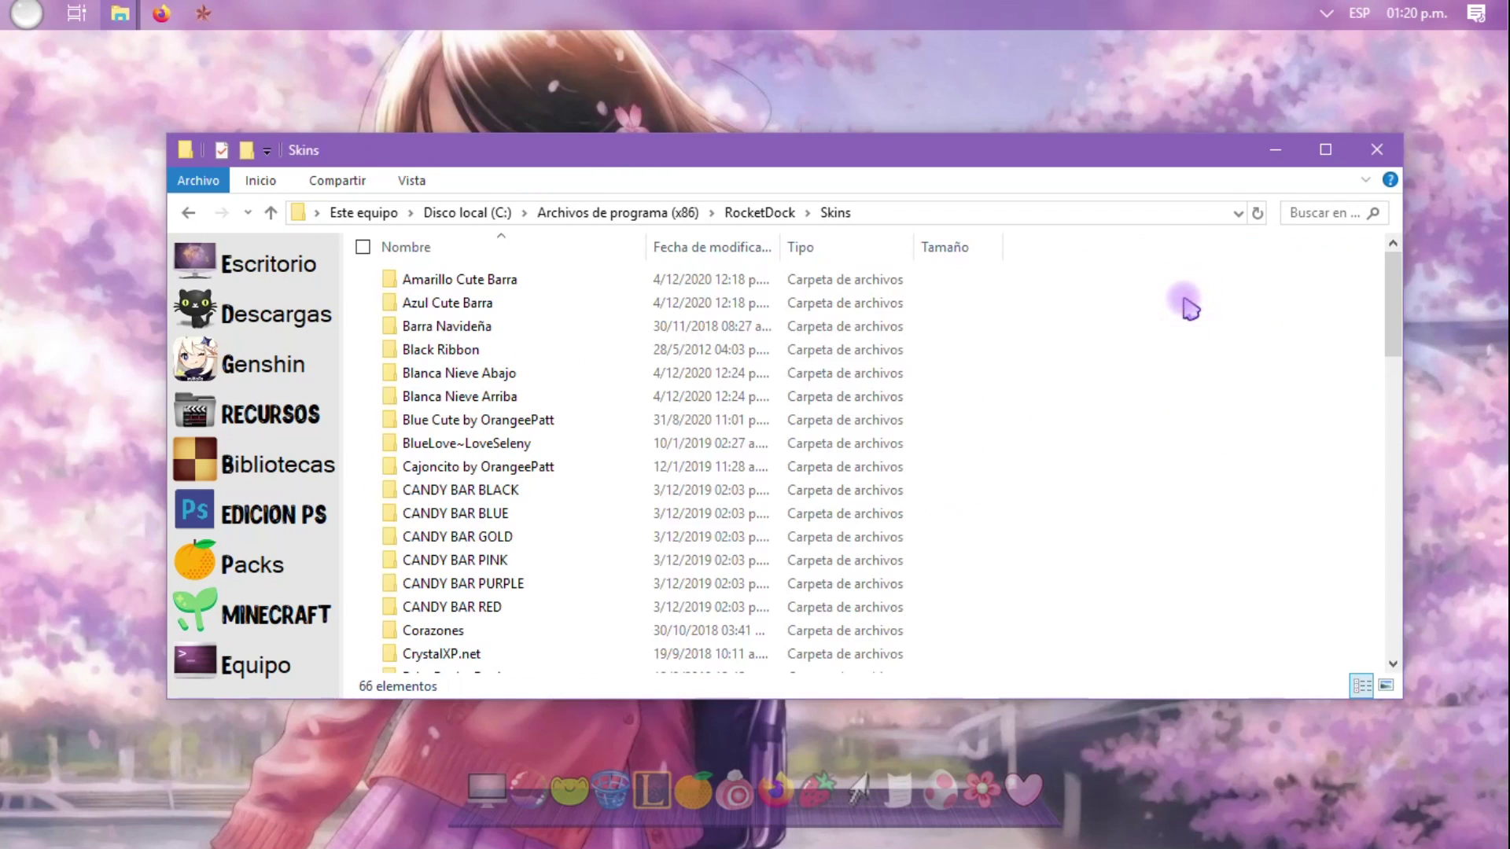
pyautogui.click(1385, 686)
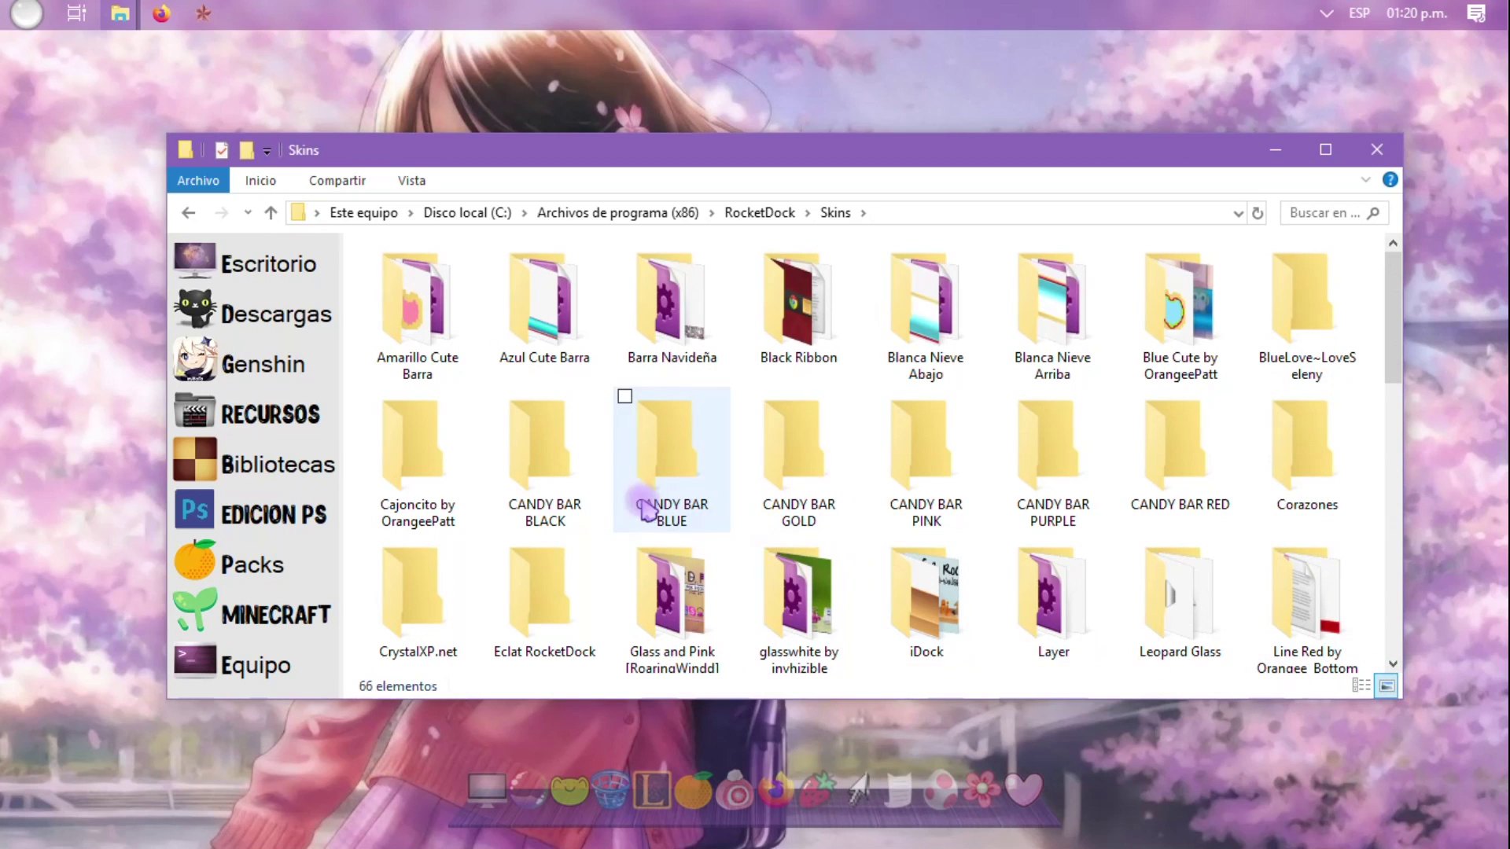
# - Open the Amarillo Cute Barra skin folder, highlight all its files to examine what a skin contains, and return to the Skins folder
pyautogui.doubleClick(464, 321)
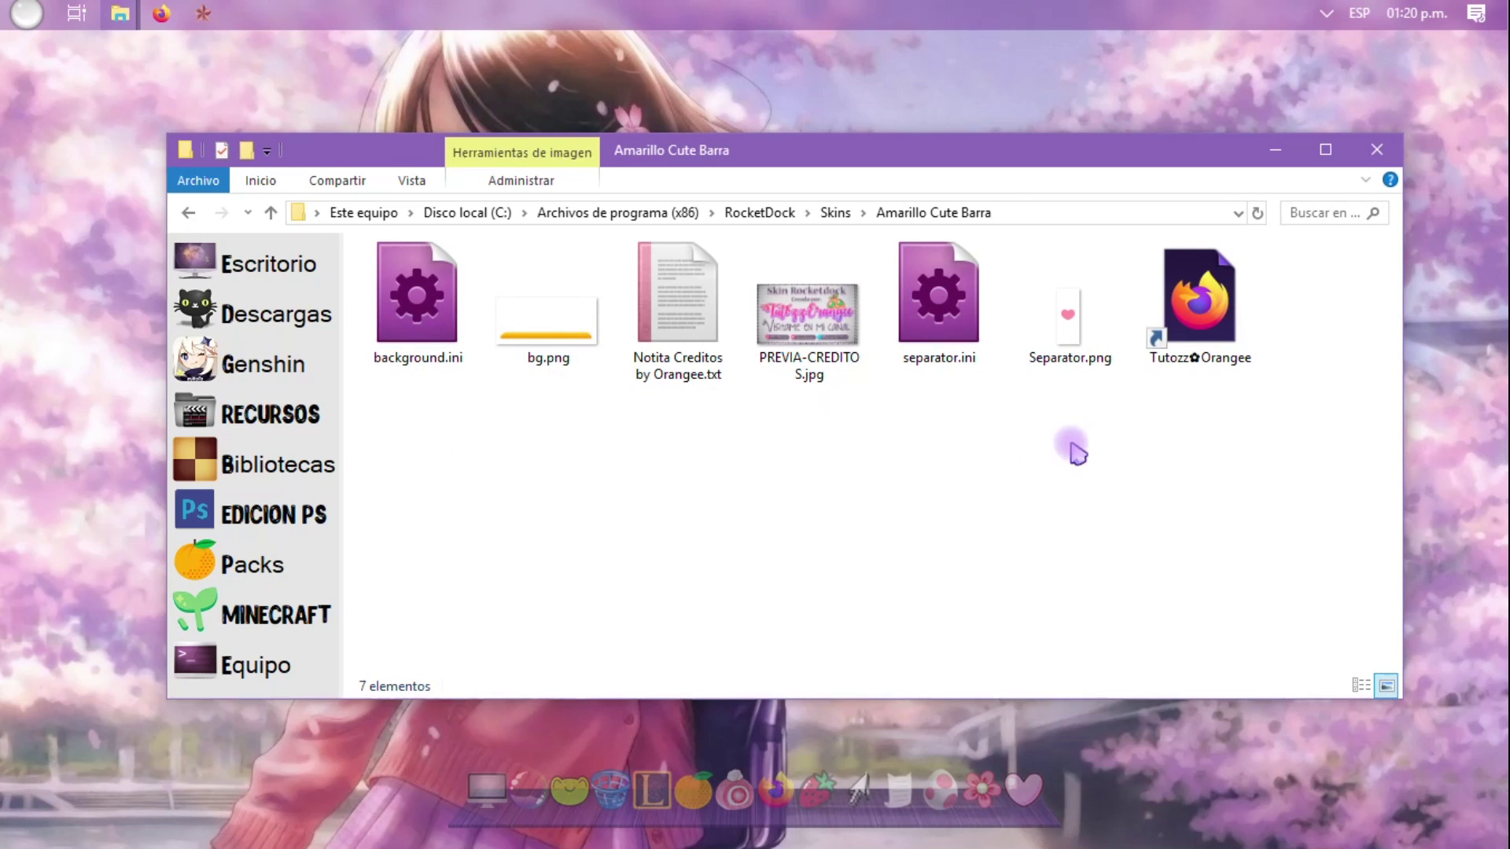
pyautogui.moveTo(1231, 437); pyautogui.dragTo(353, 244)
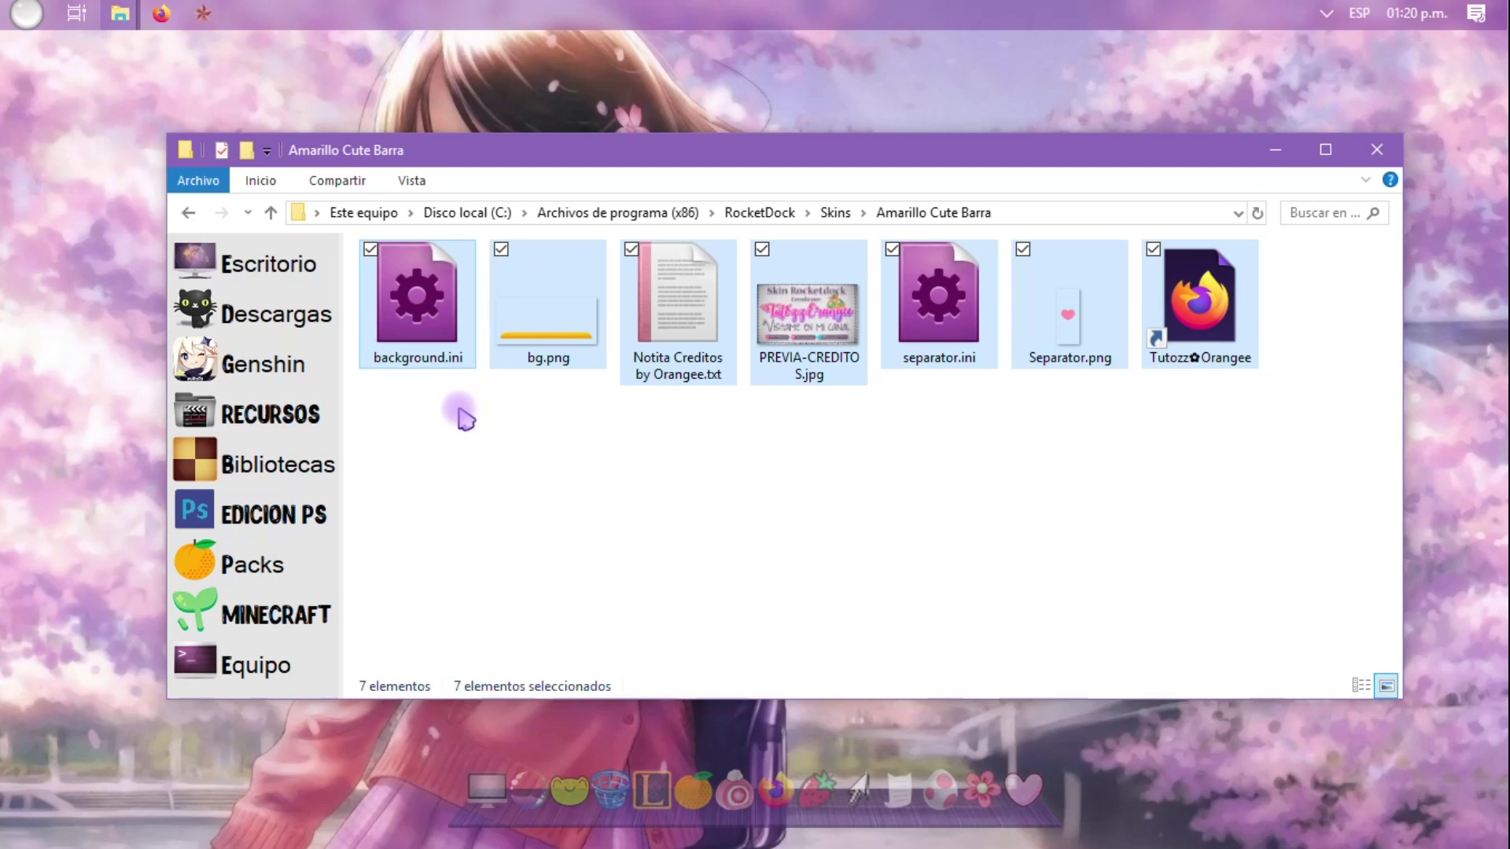
pyautogui.click(248, 151)
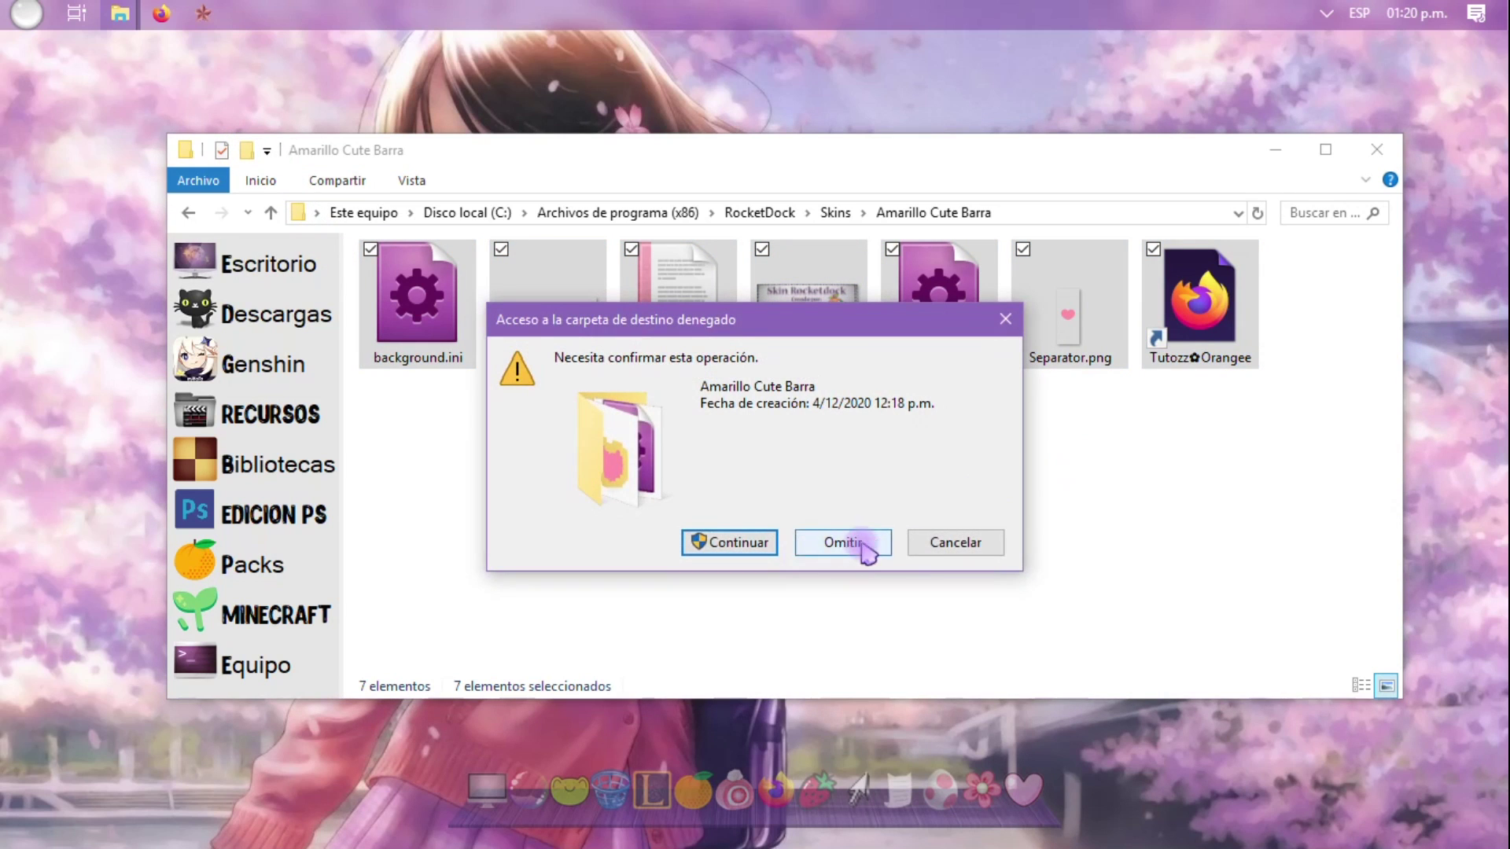
pyautogui.click(954, 543)
pyautogui.moveTo(1045, 402); pyautogui.dragTo(1123, 438)
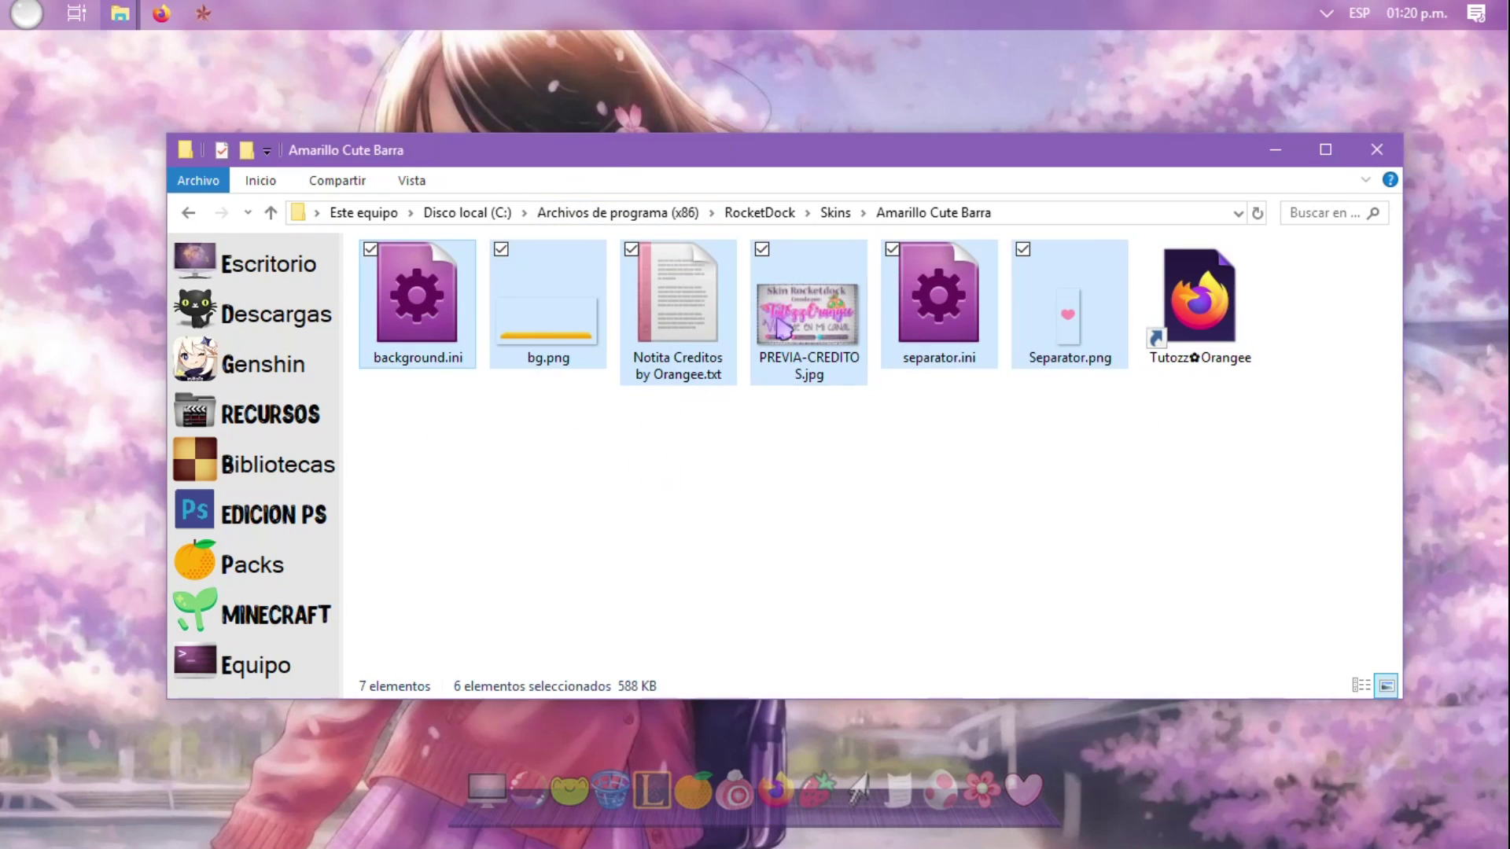
pyautogui.press('BackSpace')
pyautogui.doubleClick(441, 371)
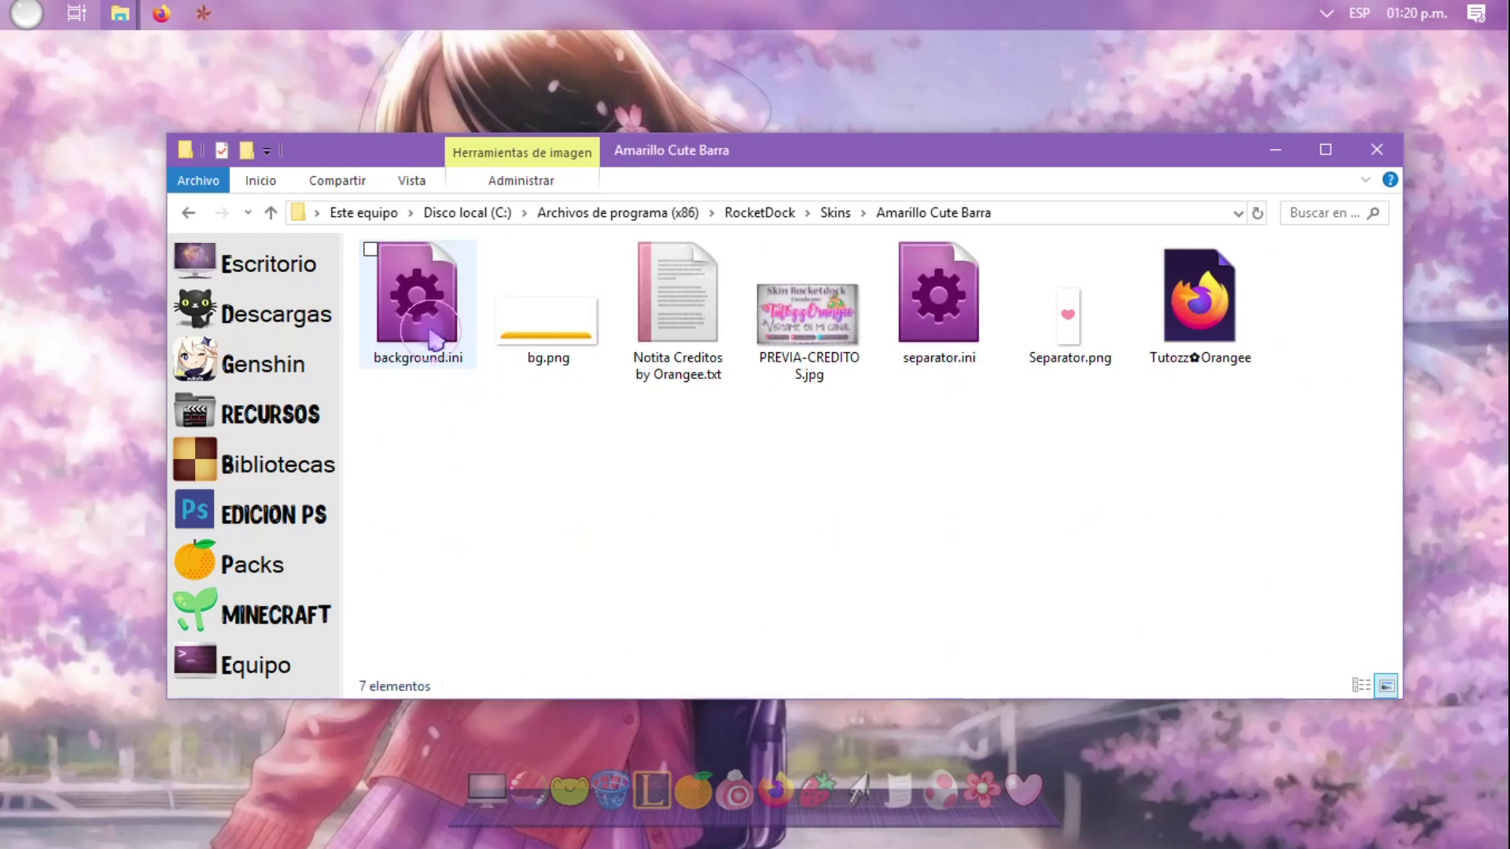
pyautogui.moveTo(1210, 451); pyautogui.dragTo(428, 271)
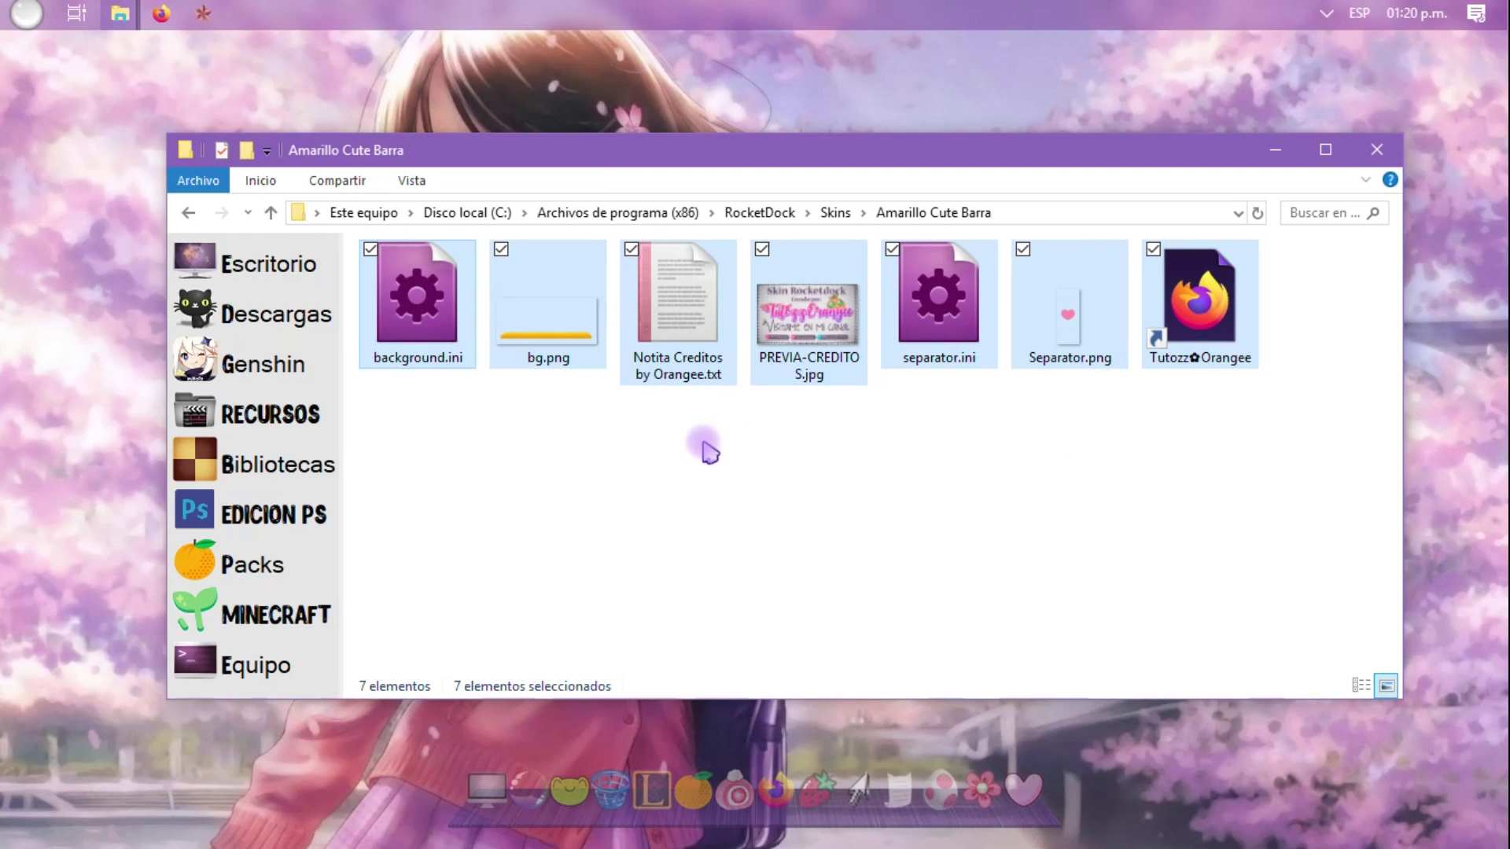
pyautogui.hotkey('alt', 'Left')
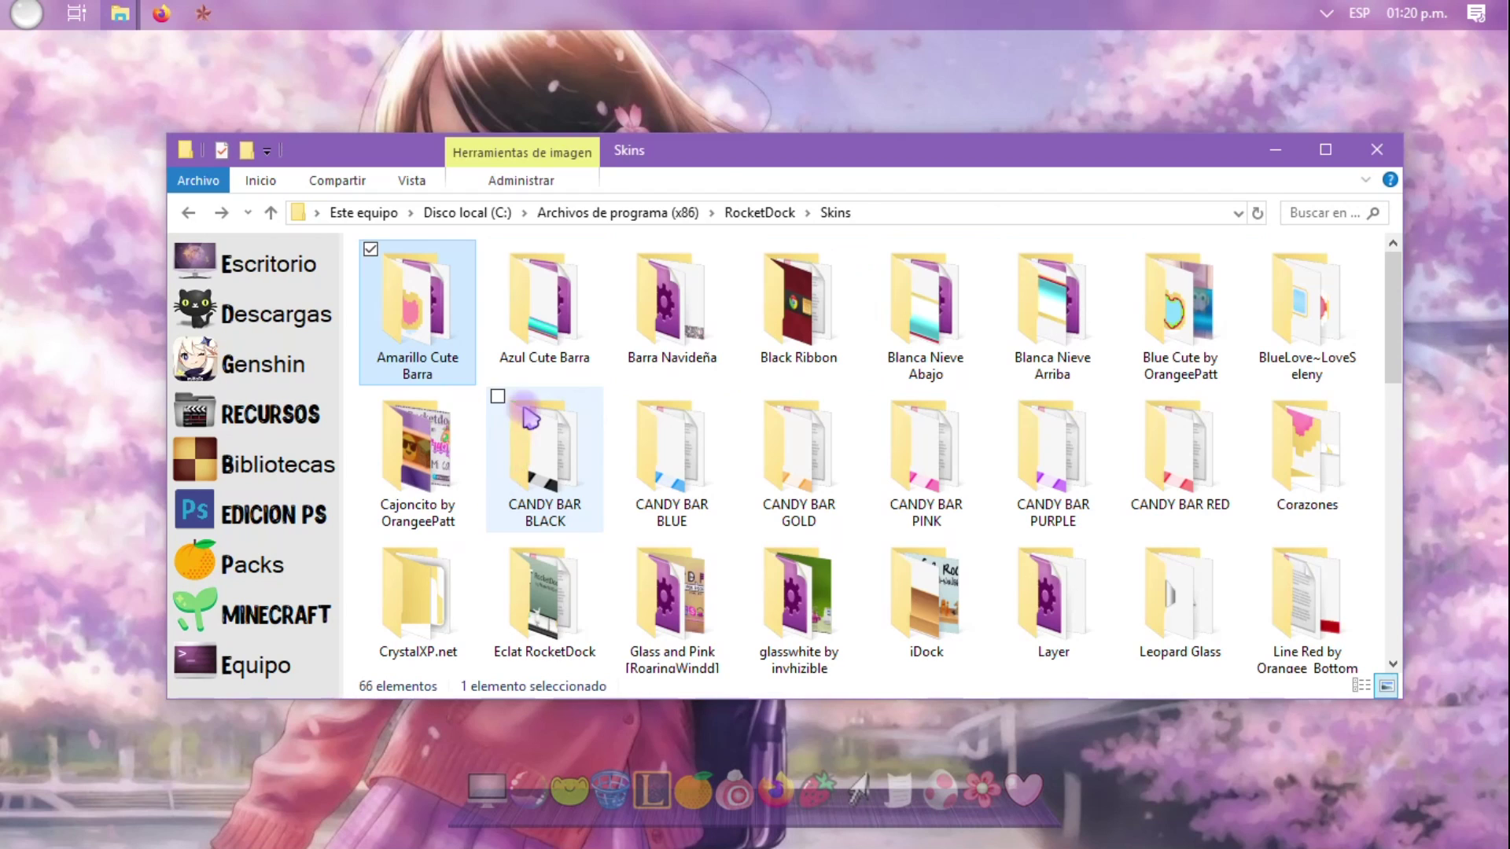
# - Reopen the Amarillo Cute Barra skin folder, select all its files to review them, and go back to the Skins folder
pyautogui.doubleClick(429, 315)
pyautogui.moveTo(475, 448); pyautogui.dragTo(1259, 251)
pyautogui.moveTo(1216, 446); pyautogui.dragTo(412, 374)
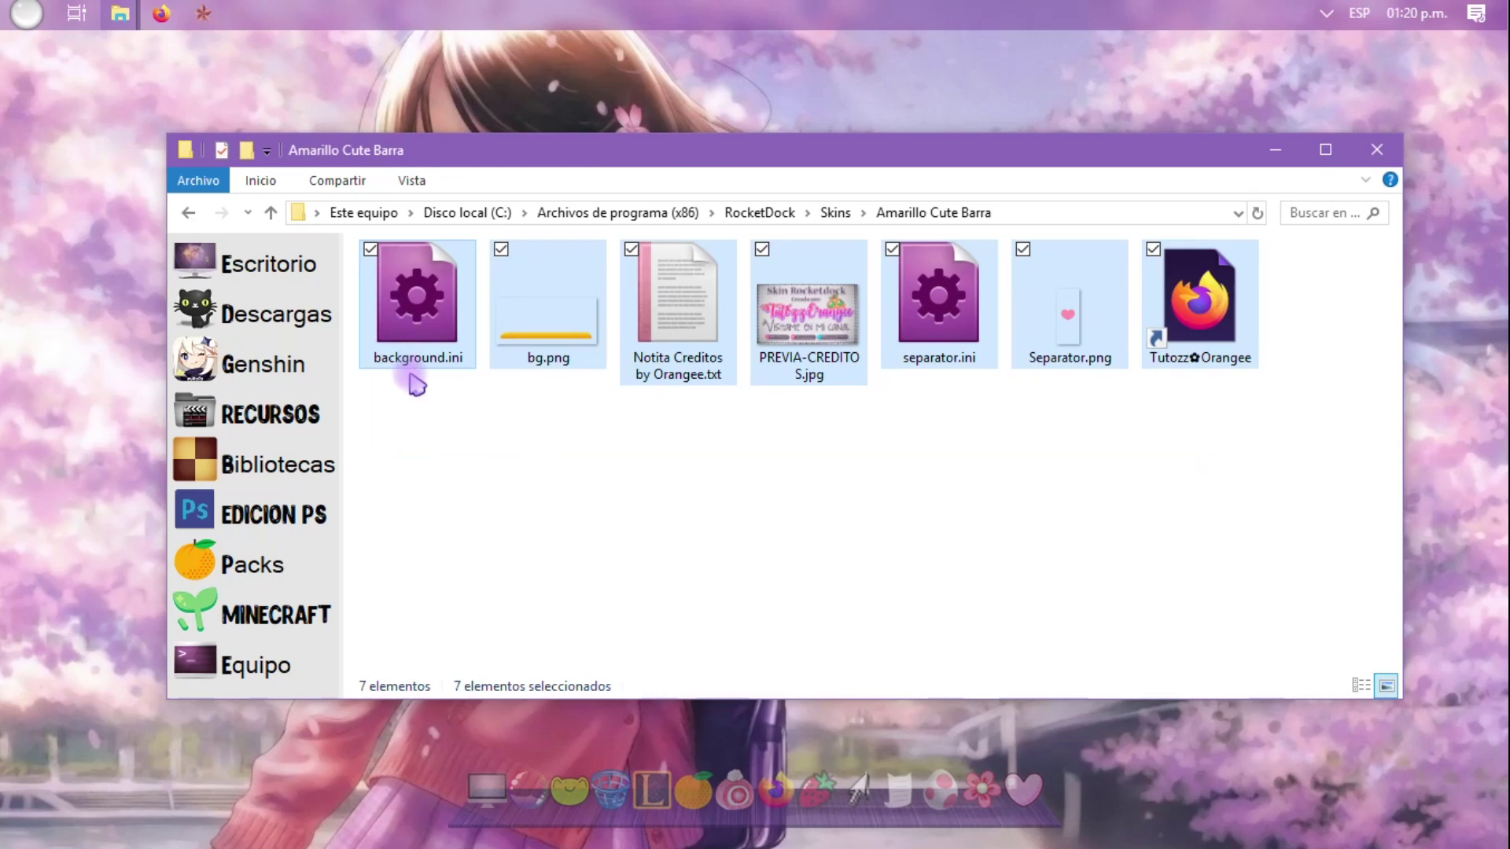
pyautogui.hotkey('alt', 'Left')
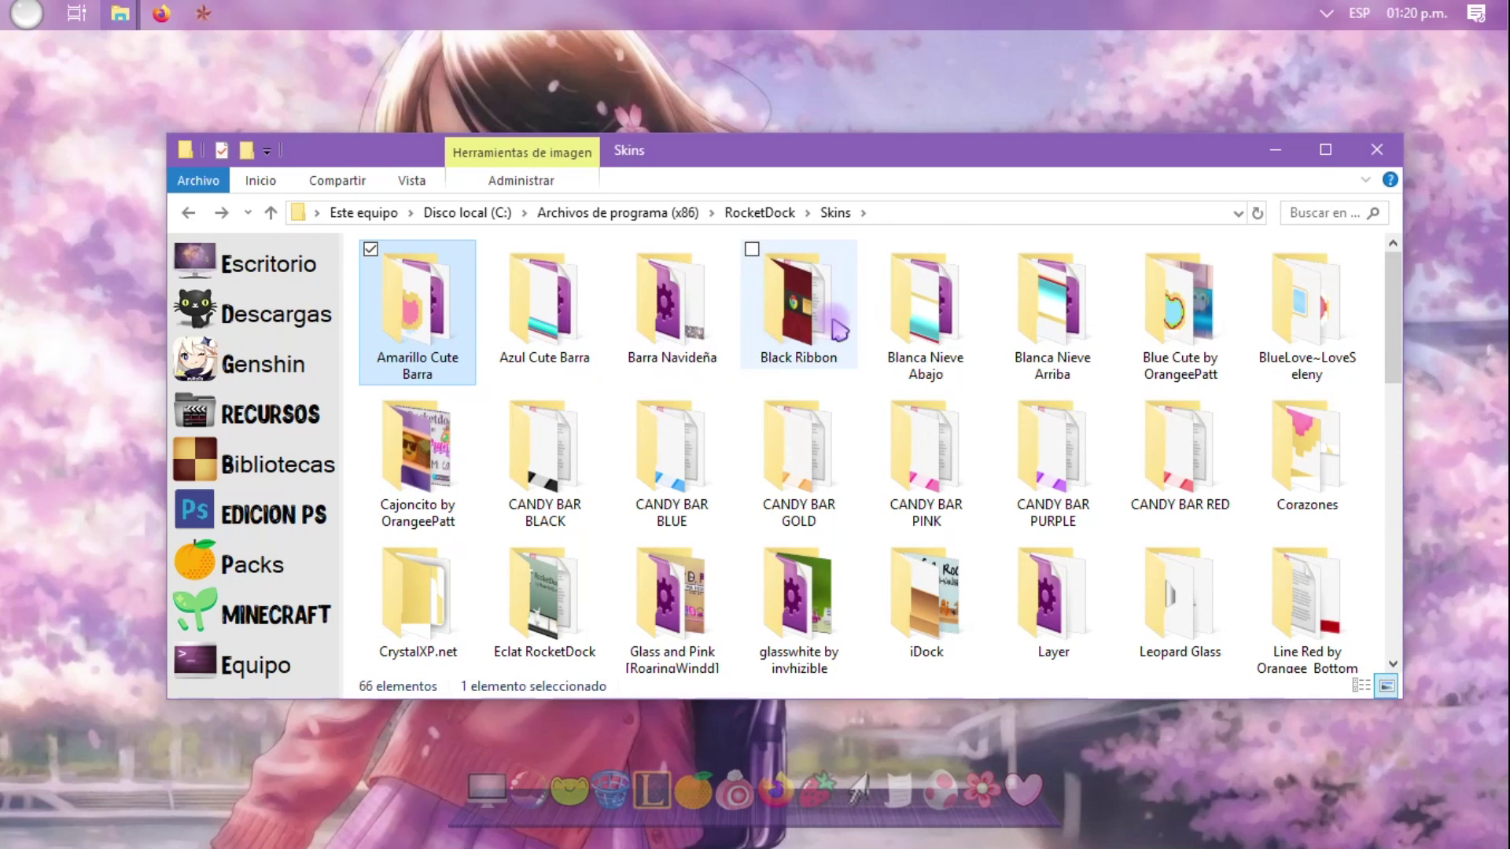
# - Look through the skin folders in Skins, return to the RocketDock folder, and minimise File Explorer
pyautogui.scroll(-2, 808, 450)
pyautogui.scroll(2, 775, 428)
pyautogui.hotkey('alt', 'Left')
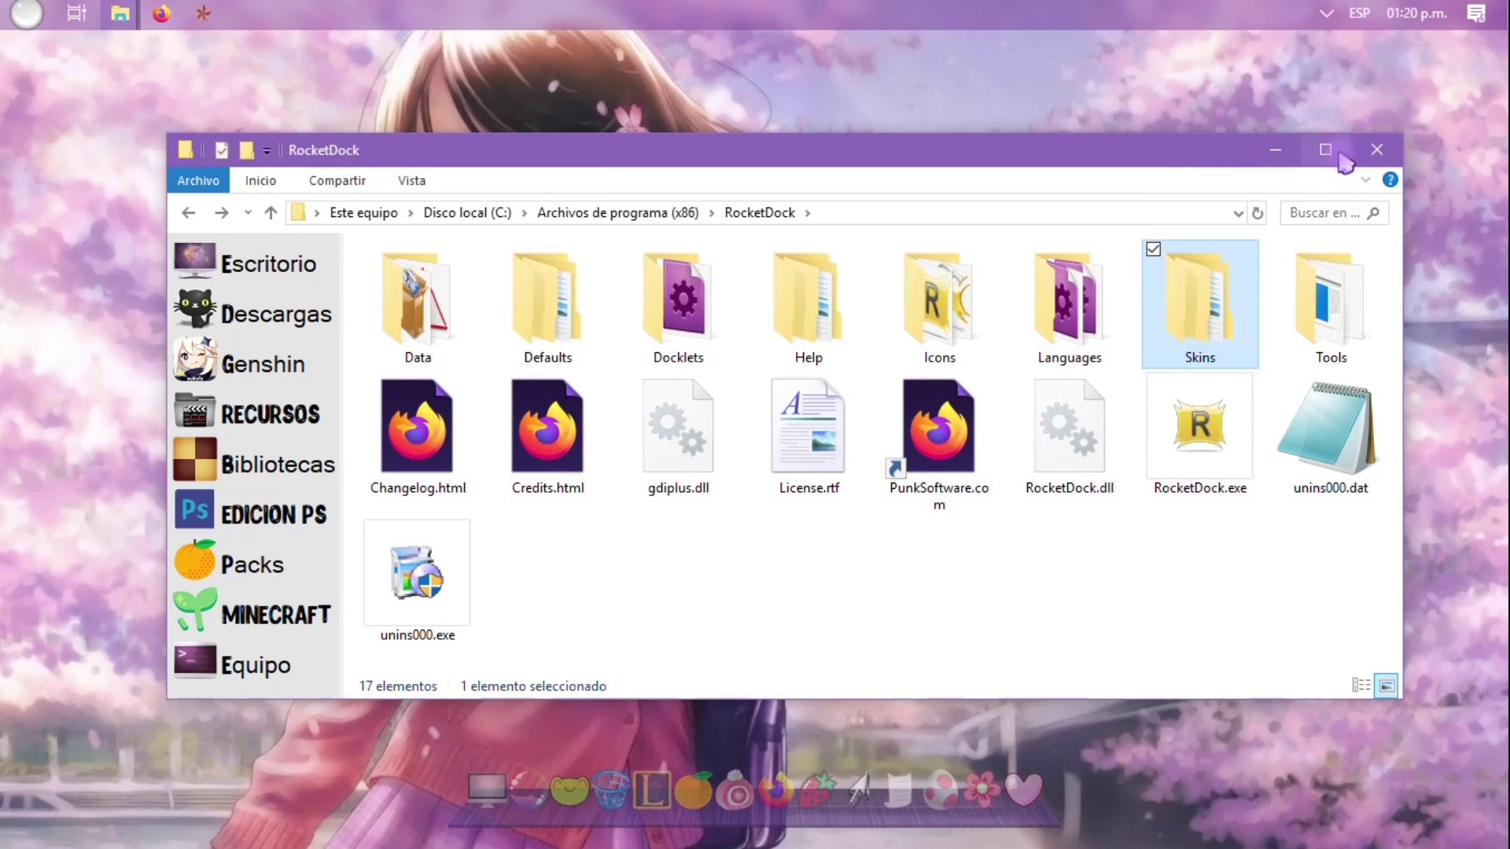
pyautogui.click(1276, 149)
# - Open the dock options' style settings and preview different themes on the dock, including White Elegant Top
pyautogui.rightClick(833, 785)
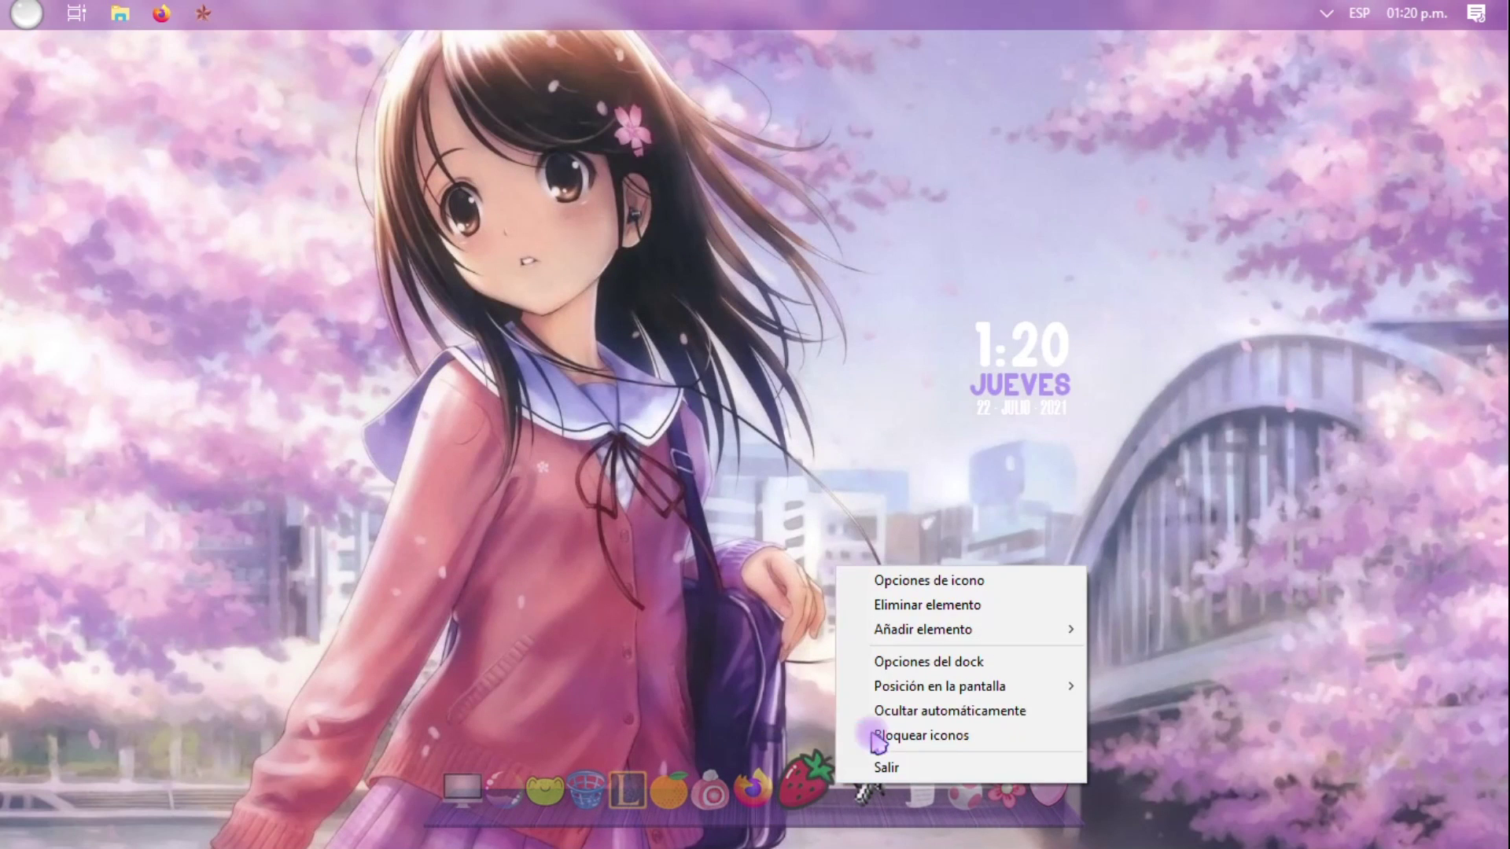
pyautogui.click(948, 662)
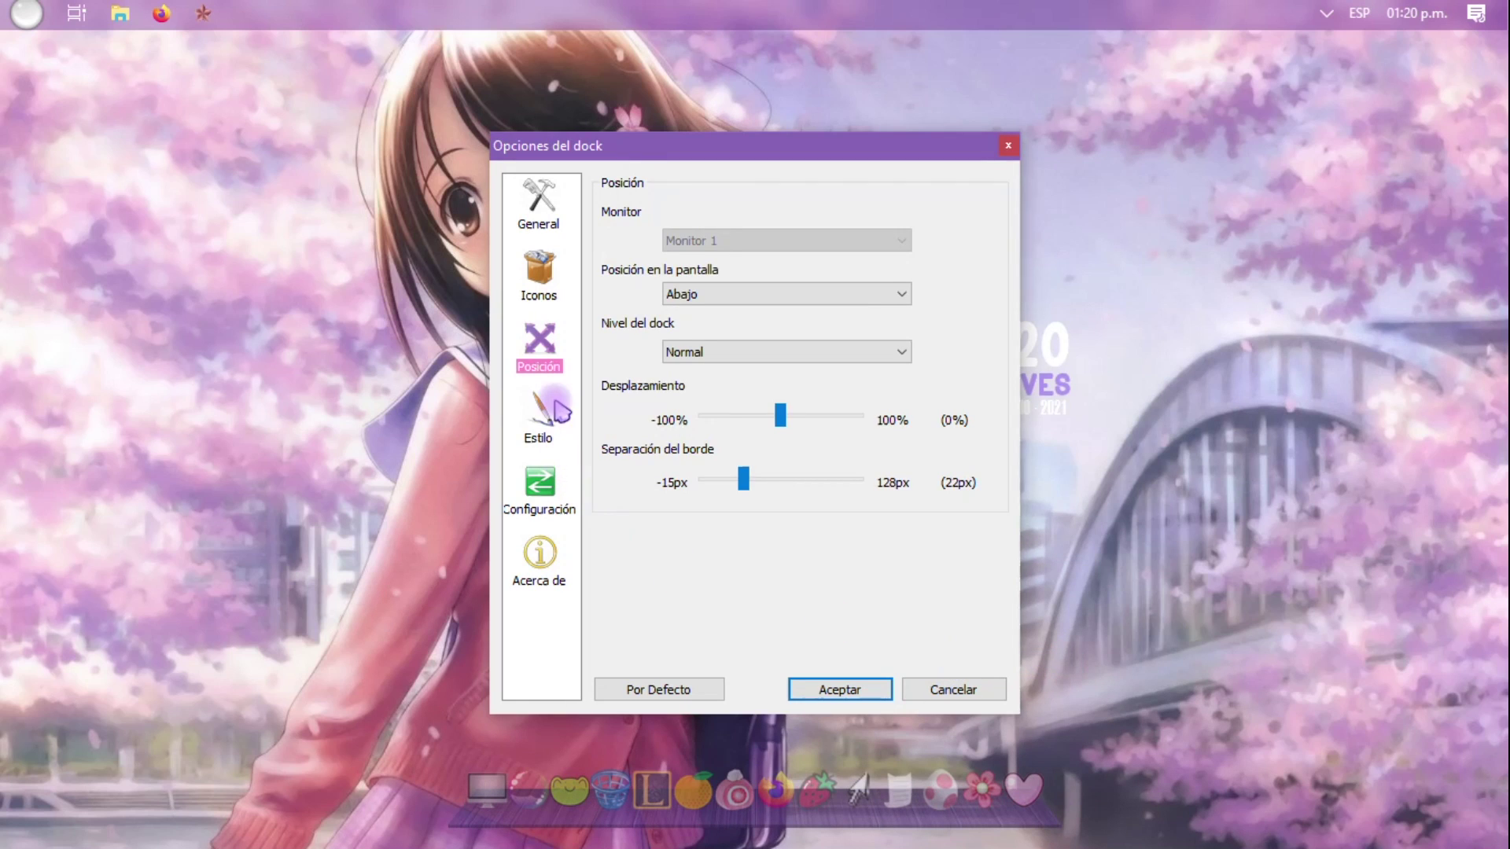
pyautogui.click(558, 405)
pyautogui.click(691, 236)
pyautogui.click(718, 238)
pyautogui.scroll(-1, 718, 239)
pyautogui.scroll(1, 722, 246)
pyautogui.scroll(-1, 725, 252)
pyautogui.scroll(3, 725, 252)
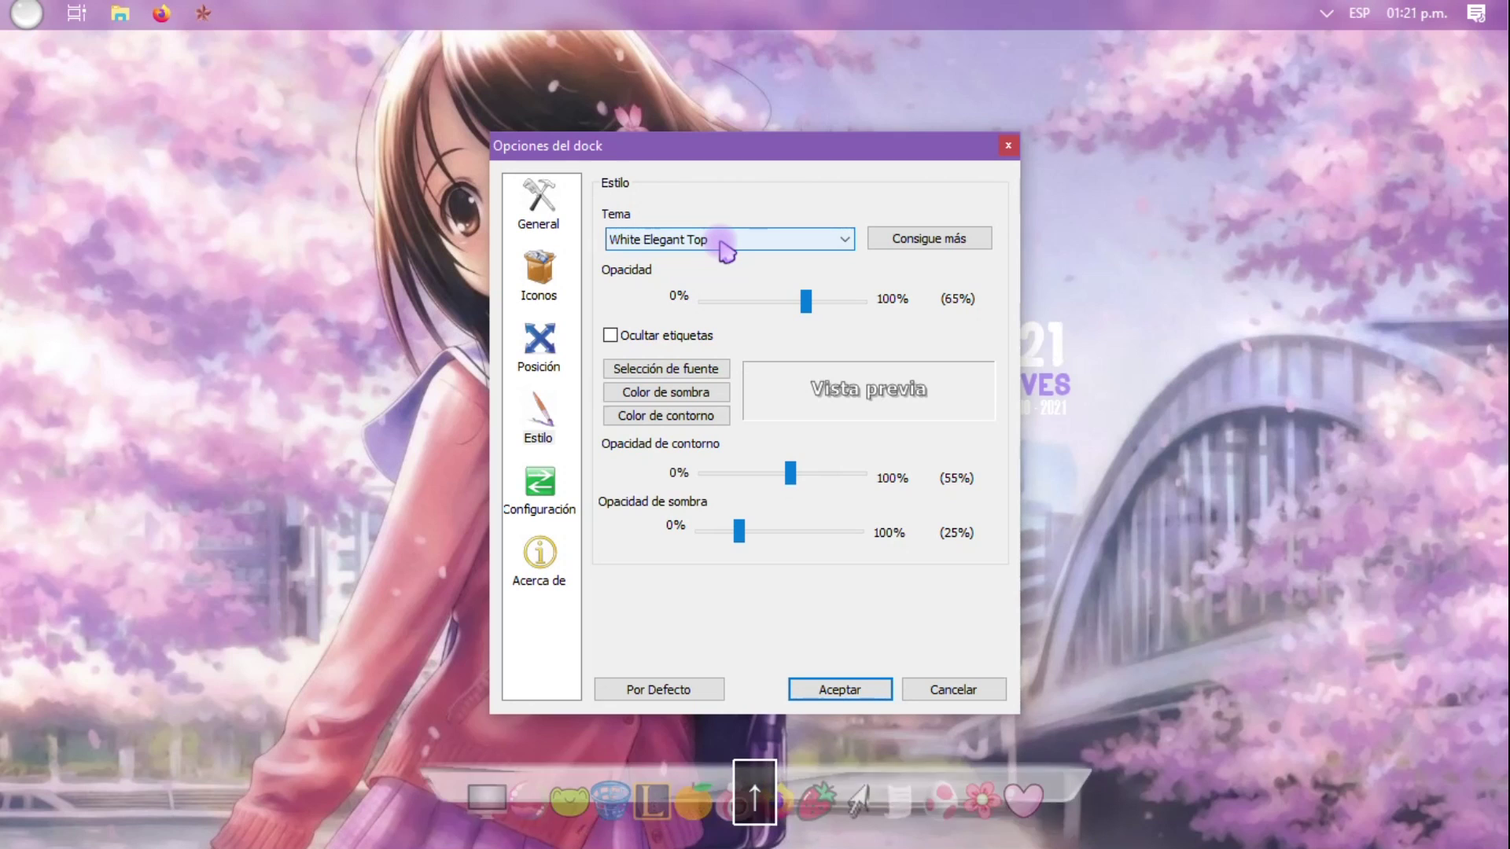
pyautogui.scroll(1, 720, 244)
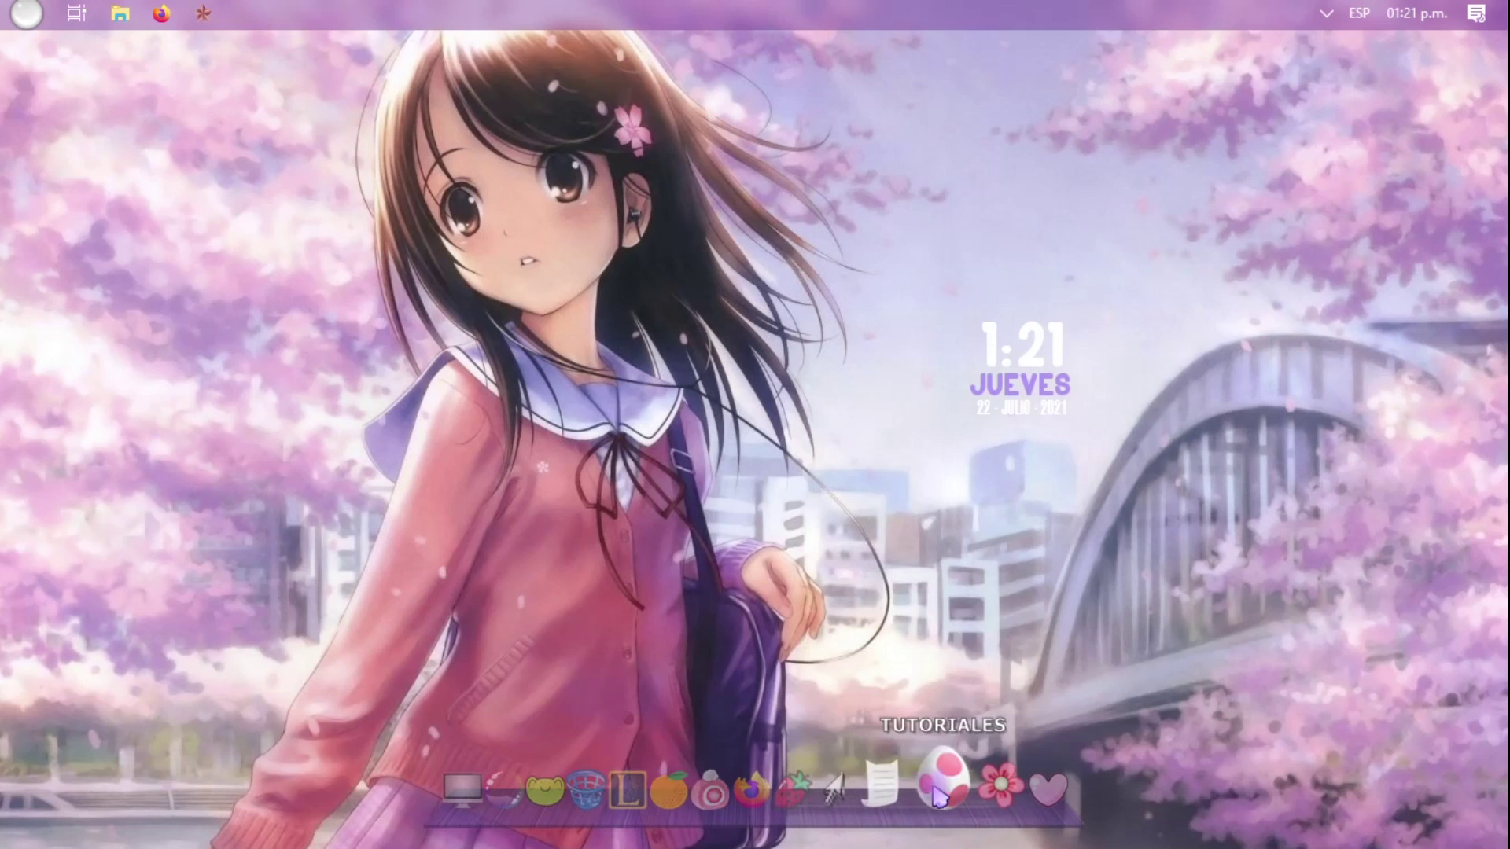
# - Open the icon options of the dock's League of Legends item and move the dialog down to clear the desktop
pyautogui.rightClick(649, 798)
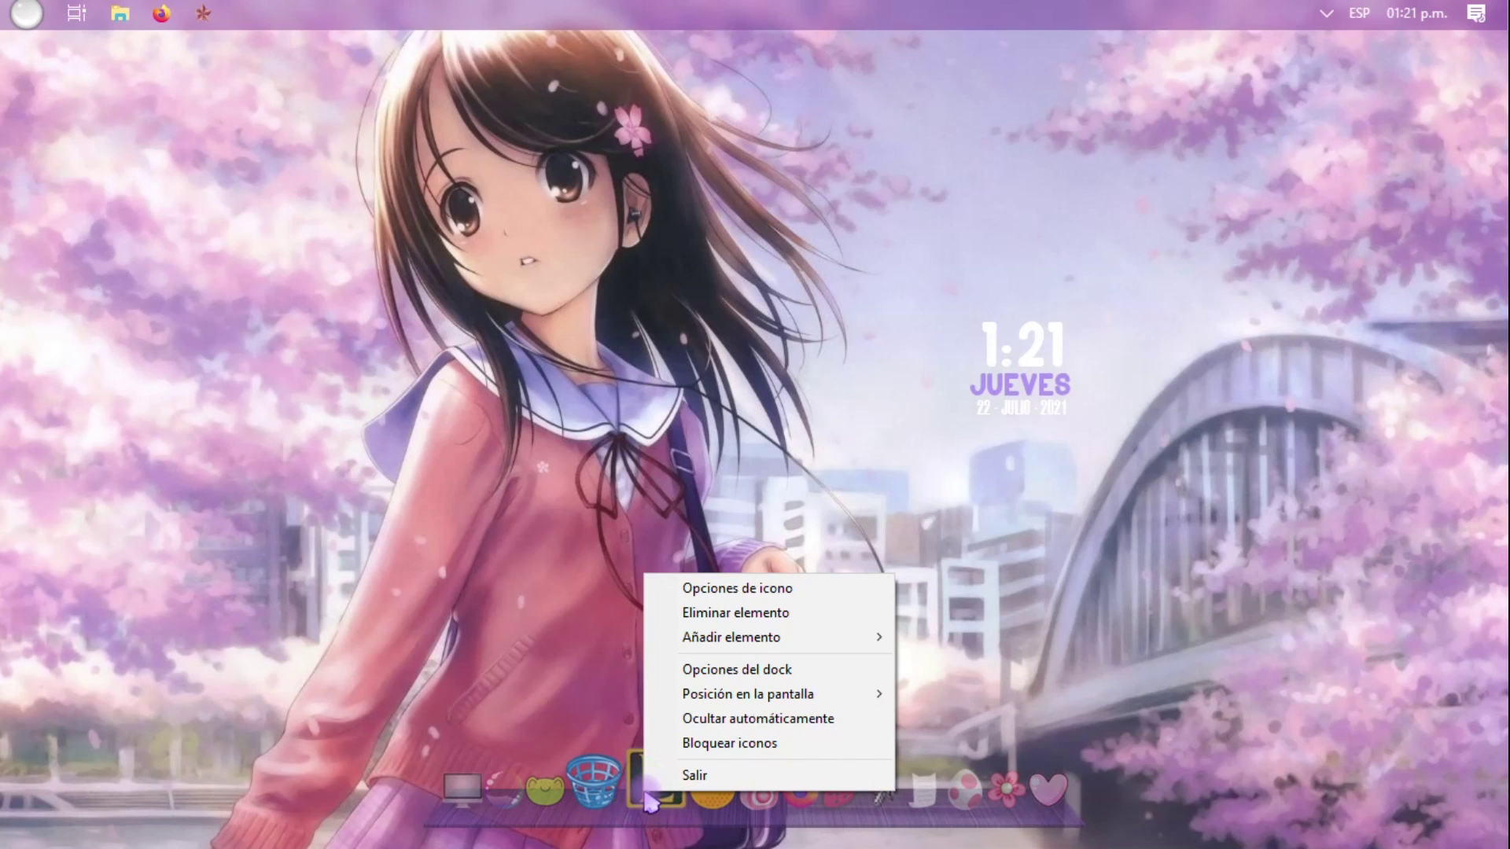
pyautogui.click(720, 590)
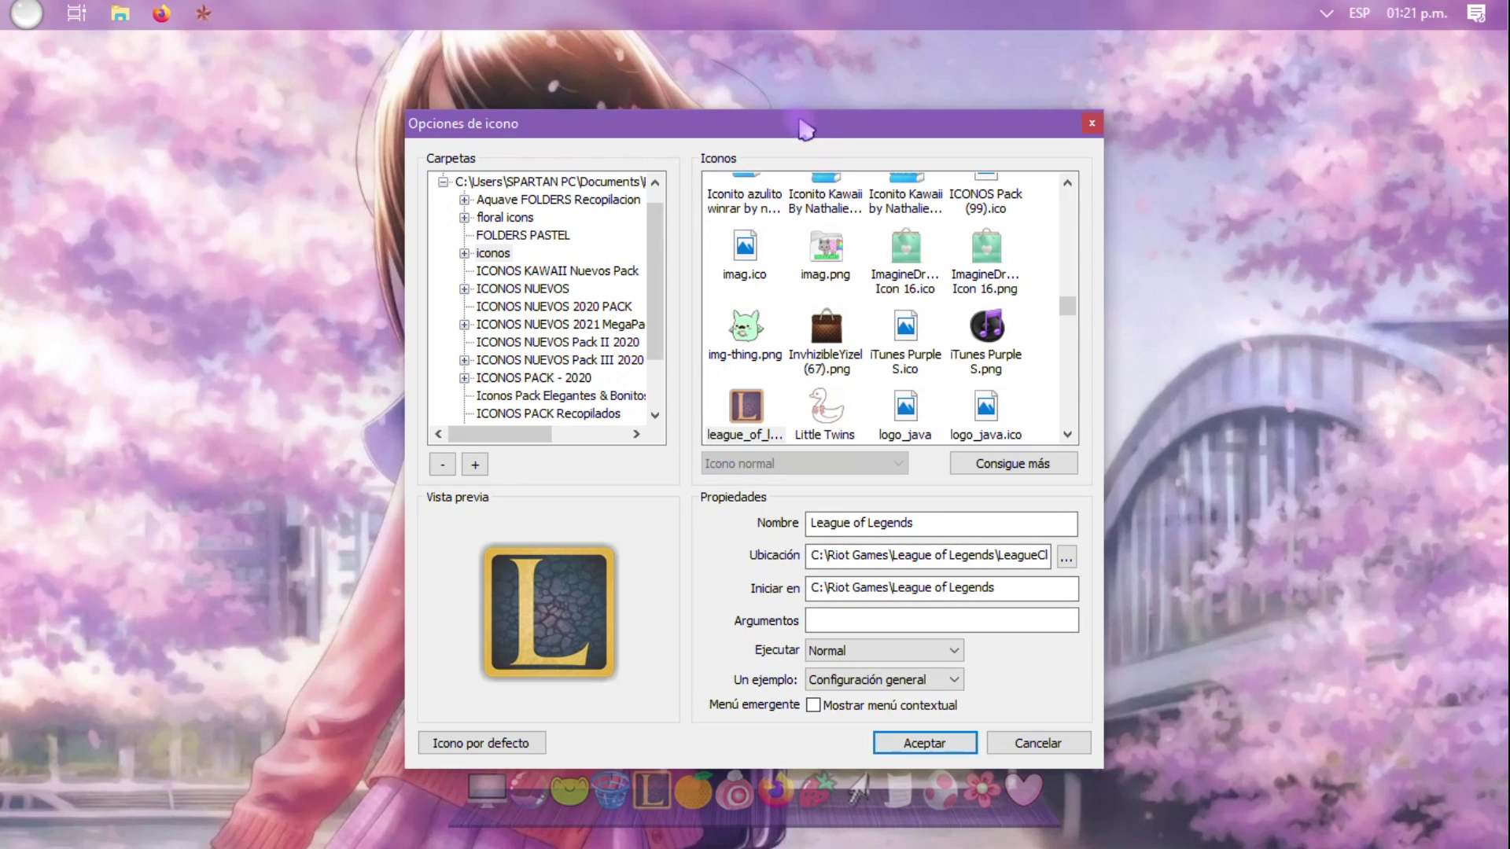
pyautogui.moveTo(804, 128); pyautogui.dragTo(807, 742)
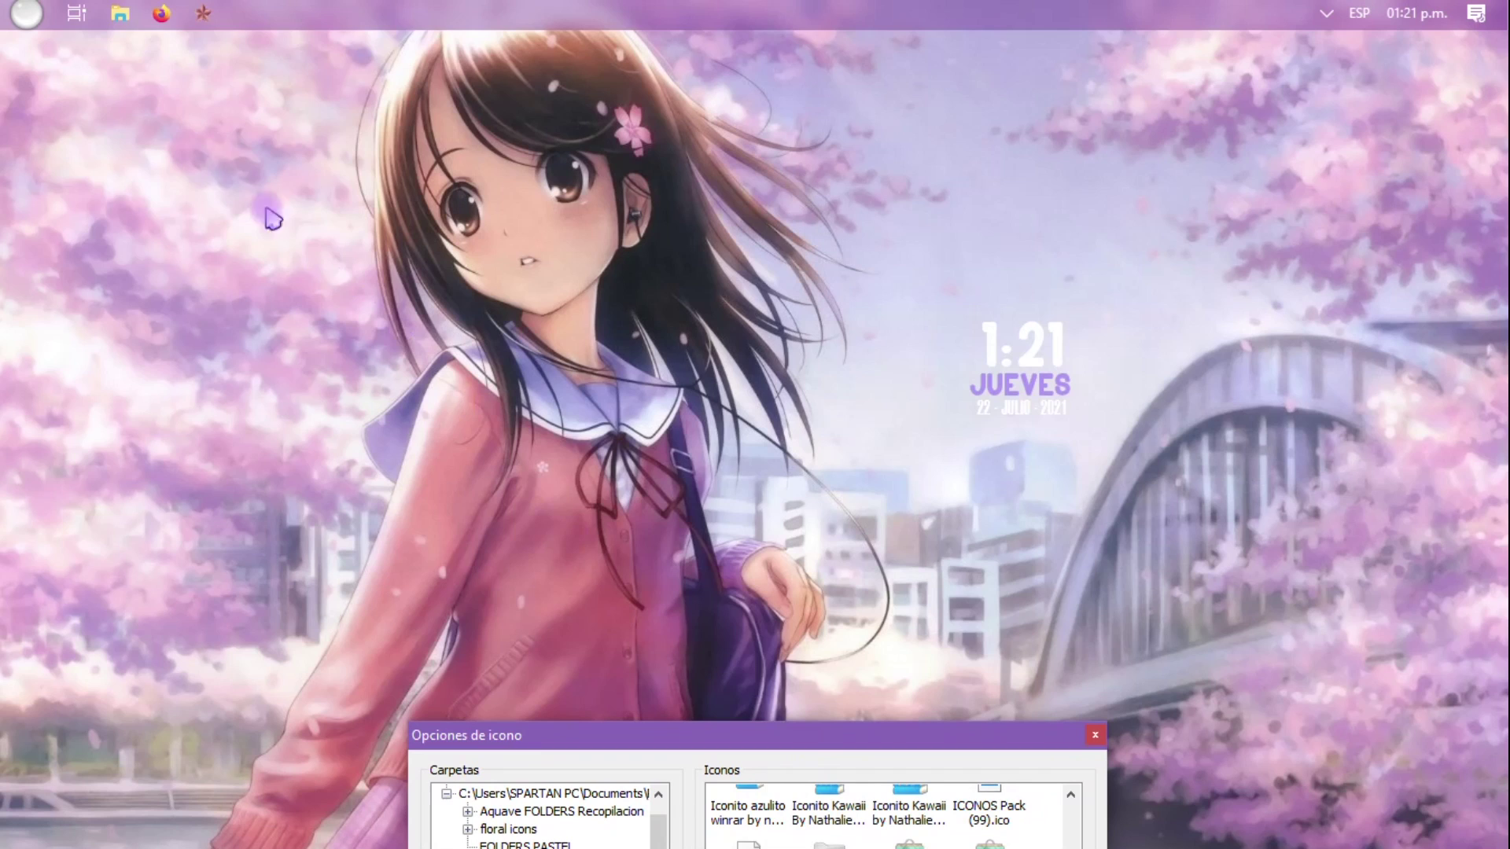
# - Switch to File Explorer, look over the icon packs in PERSONALIZACION's ICONOS folder, and return to PERSONALIZACION
pyautogui.click(125, 15)
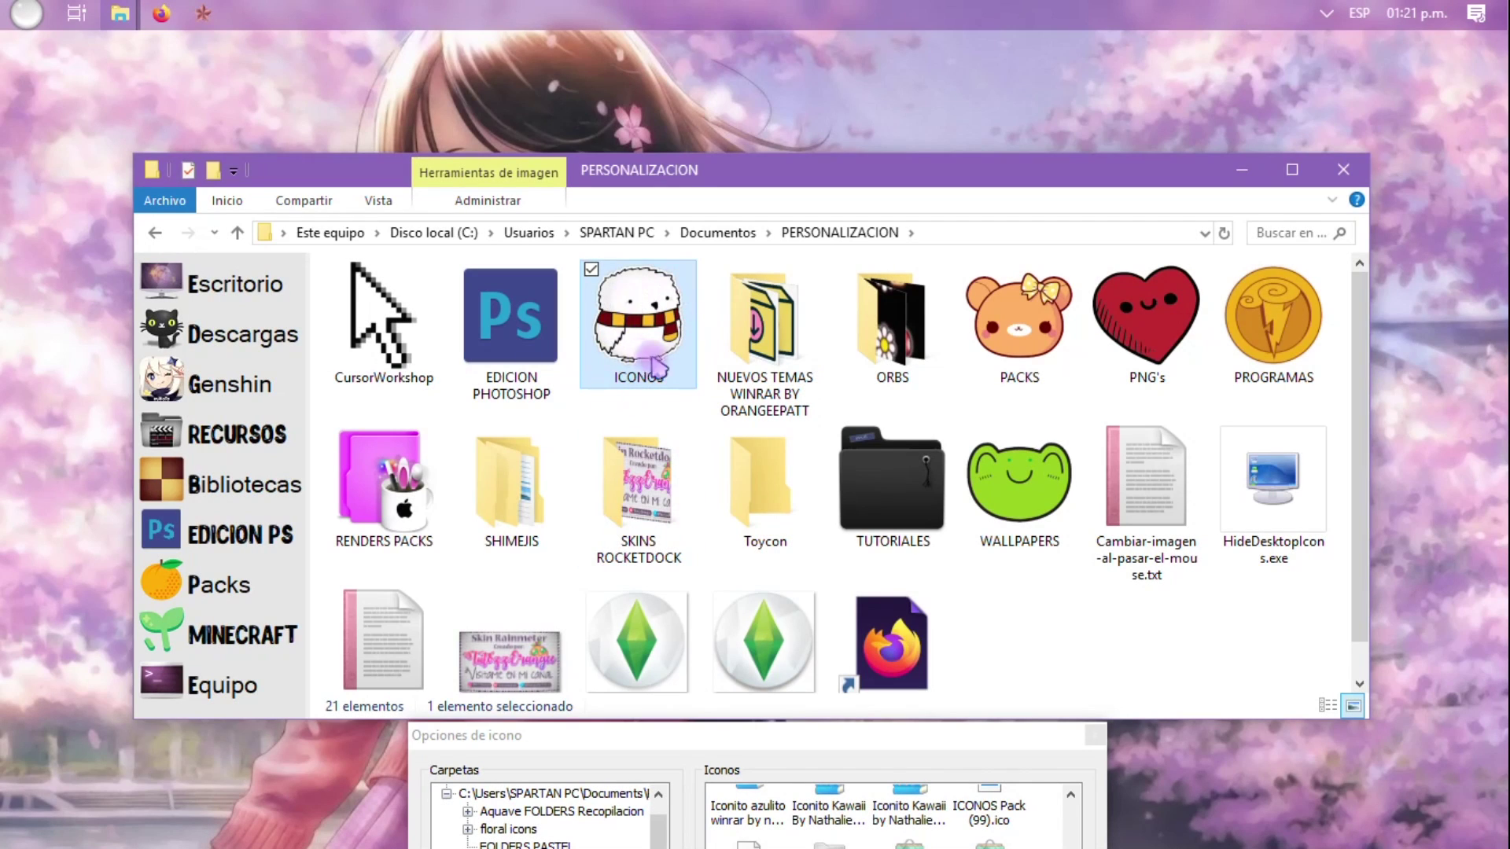
pyautogui.doubleClick(634, 323)
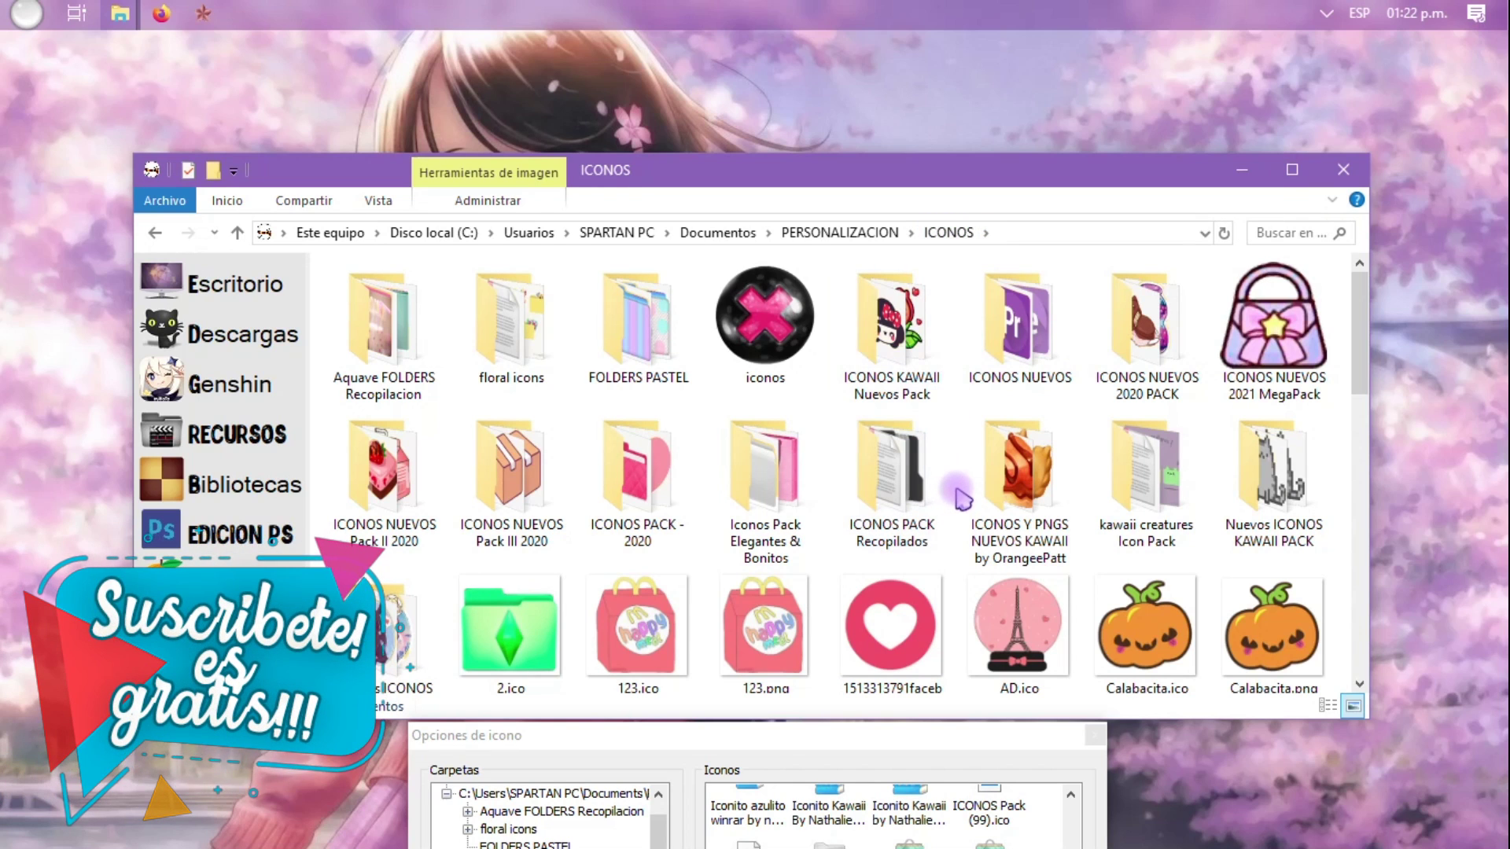
pyautogui.scroll(-3, 961, 497)
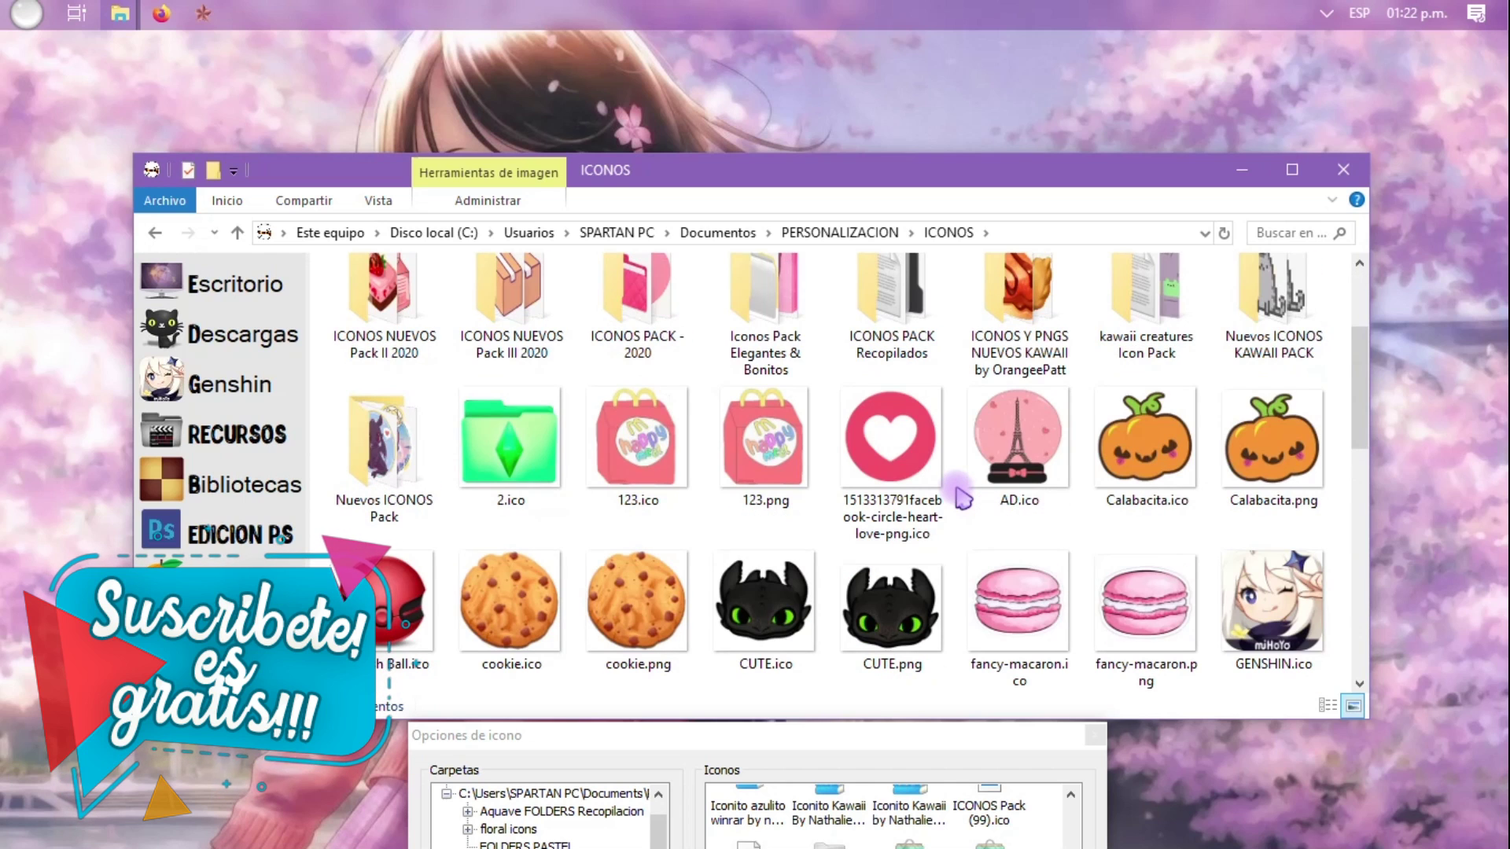
pyautogui.scroll(3, 962, 495)
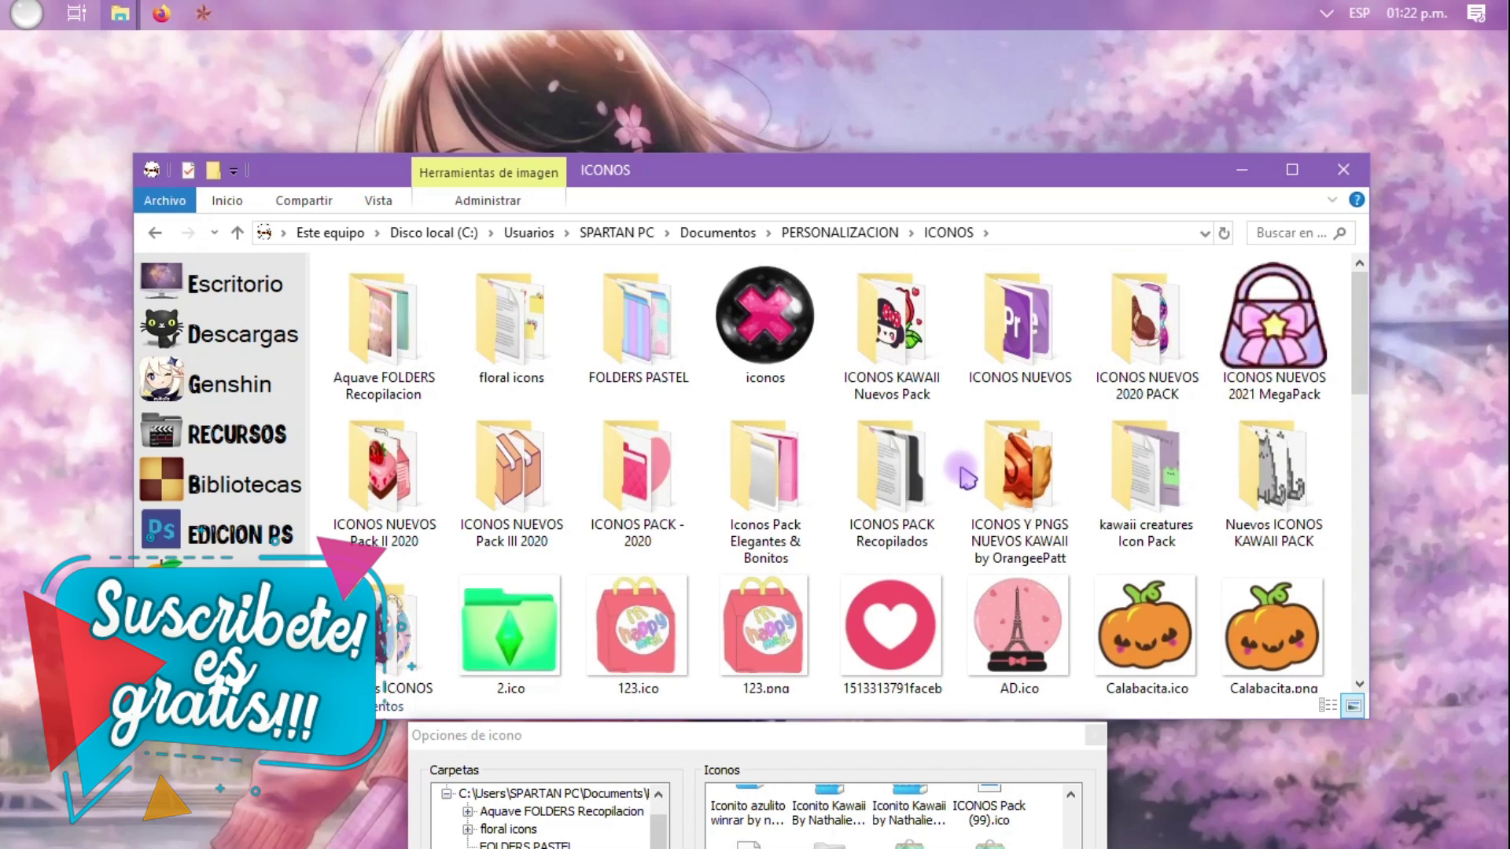
pyautogui.press('BackSpace')
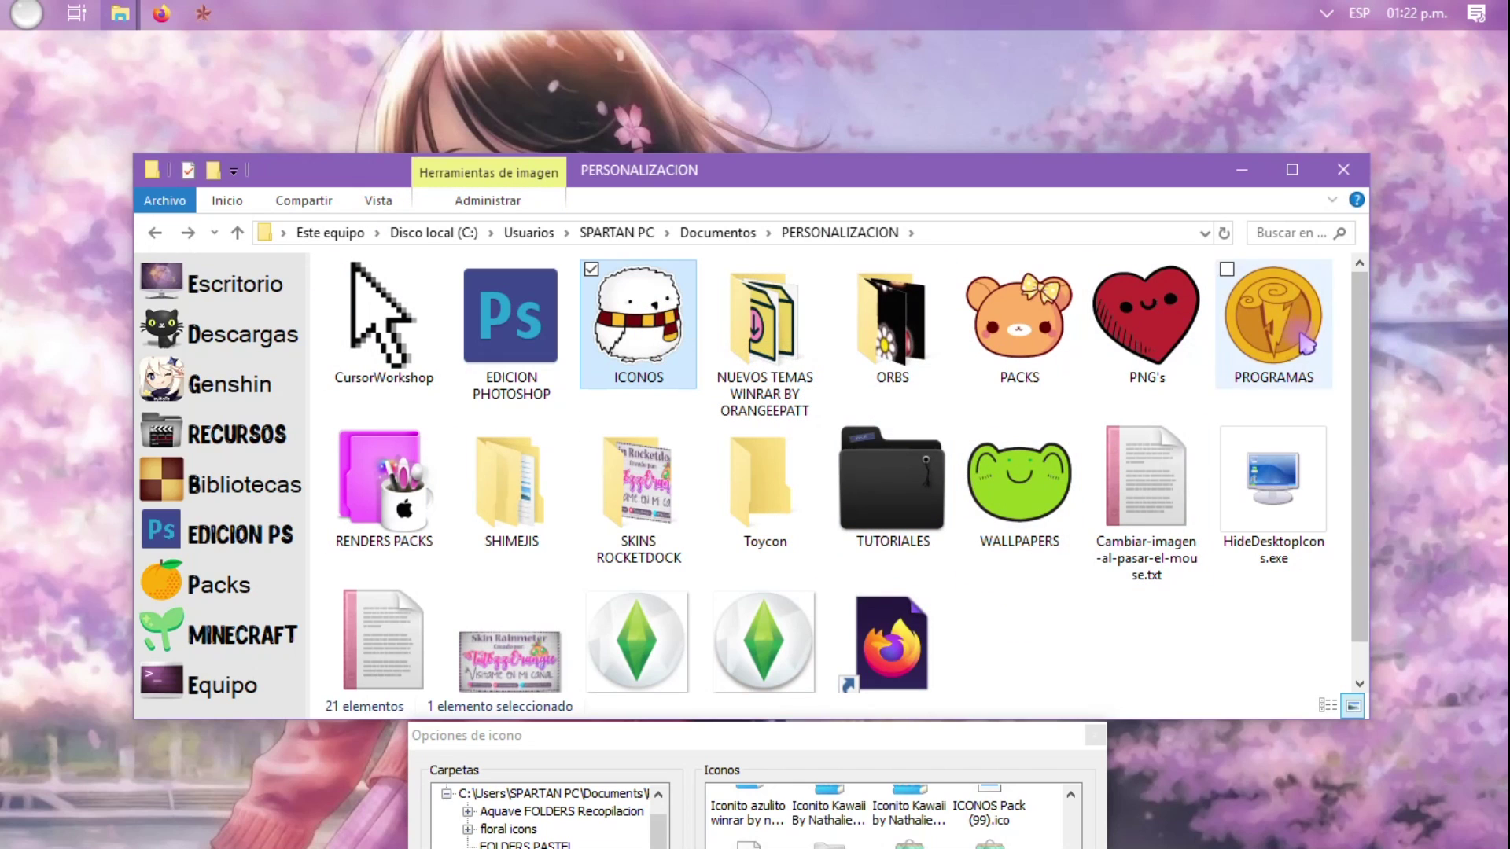
# - Select the ICONOS folder in PERSONALIZACION, minimise File Explorer, and bring the icon options dialog back fully into view
pyautogui.click(1007, 646)
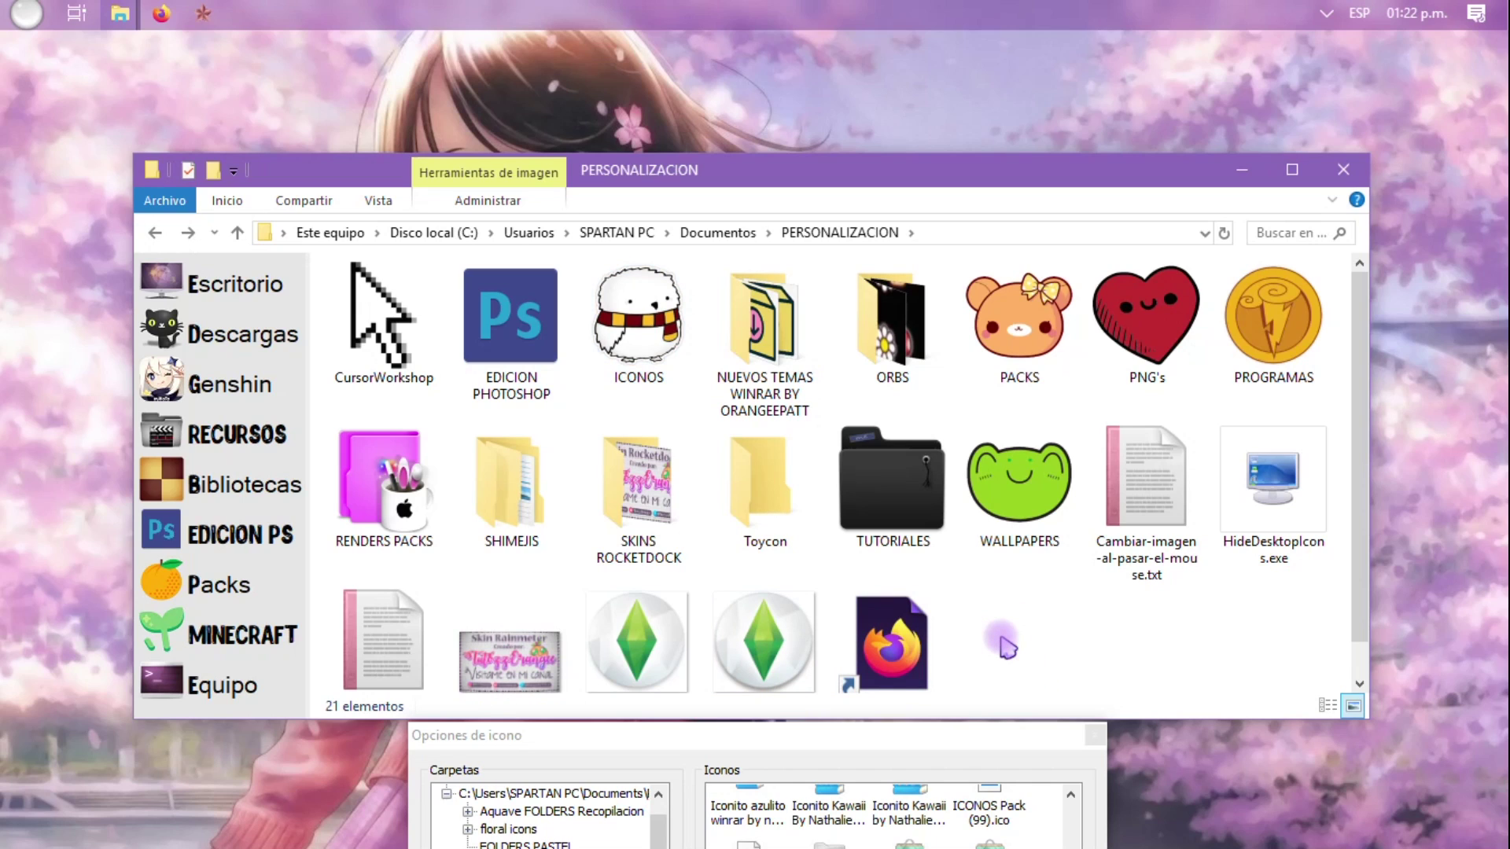
pyautogui.click(693, 336)
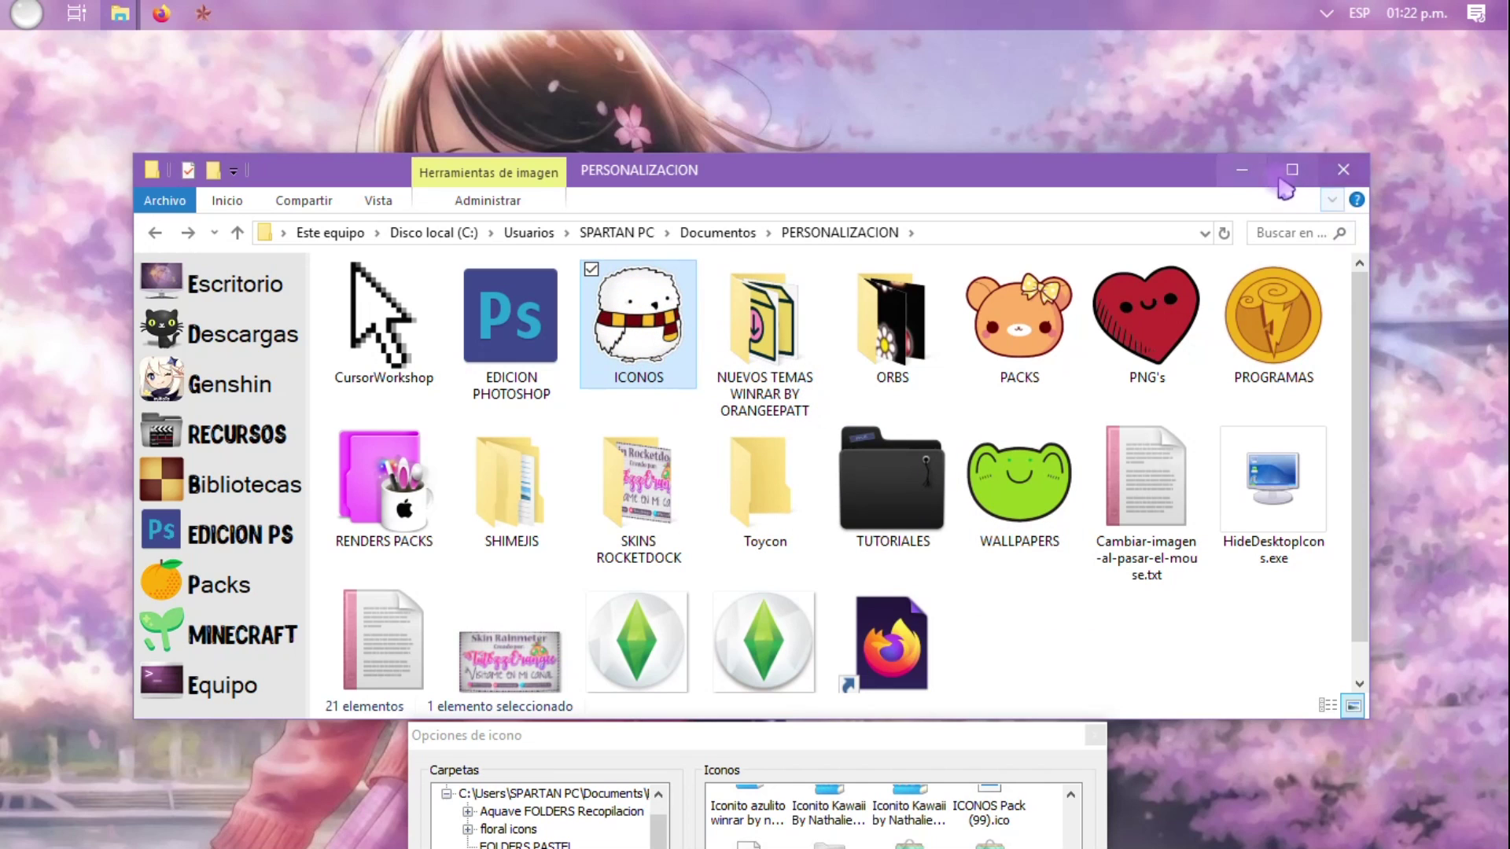
pyautogui.click(1243, 169)
pyautogui.moveTo(814, 744); pyautogui.dragTo(806, 84)
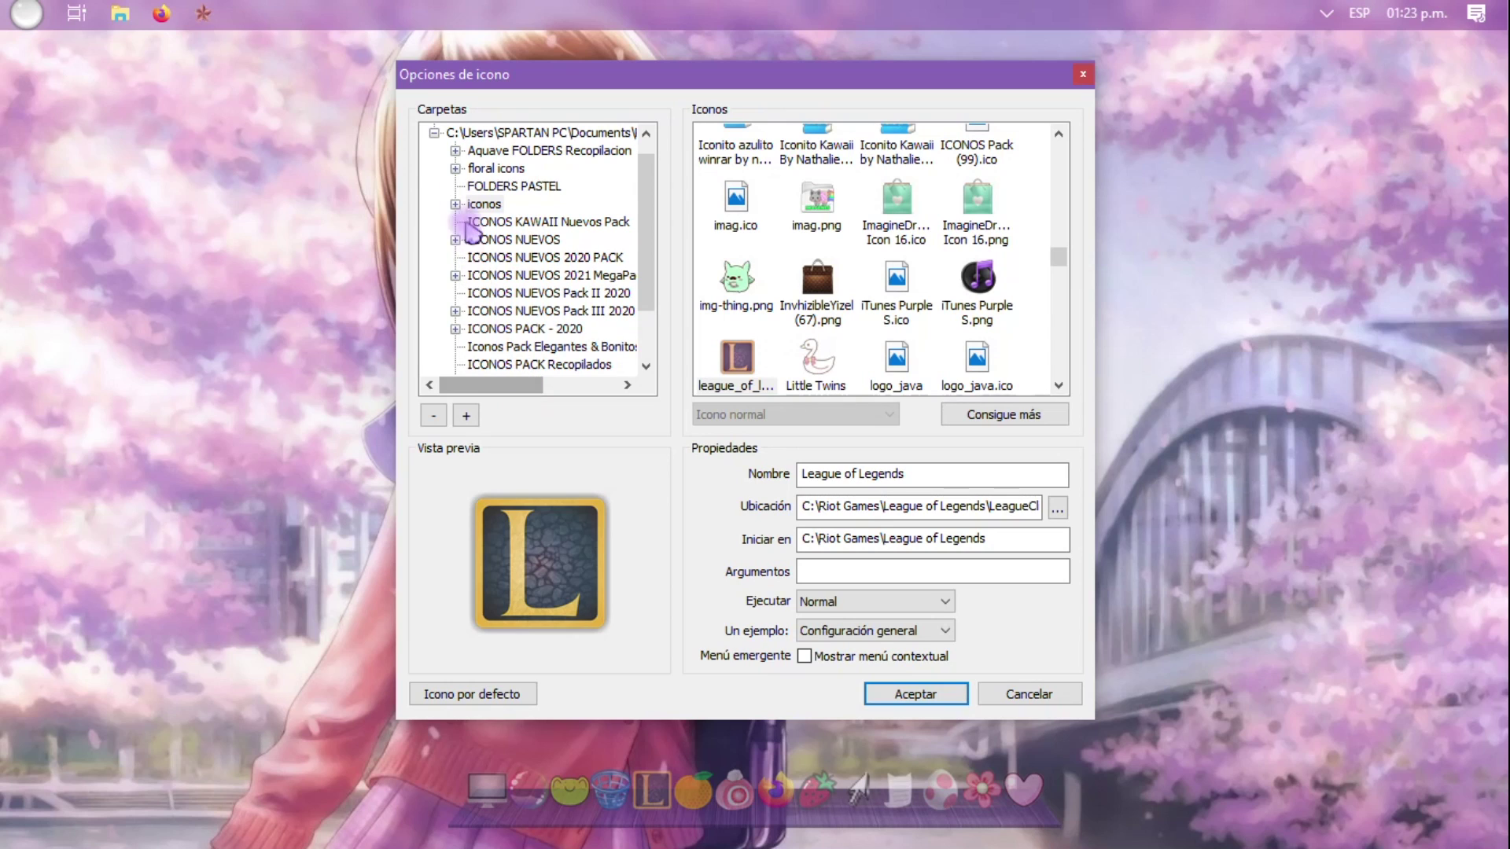
# - Try adding an icon folder by browsing through Documentos and PERSONALIZACION to ICONOS, and cancel the folder selection
pyautogui.click(434, 132)
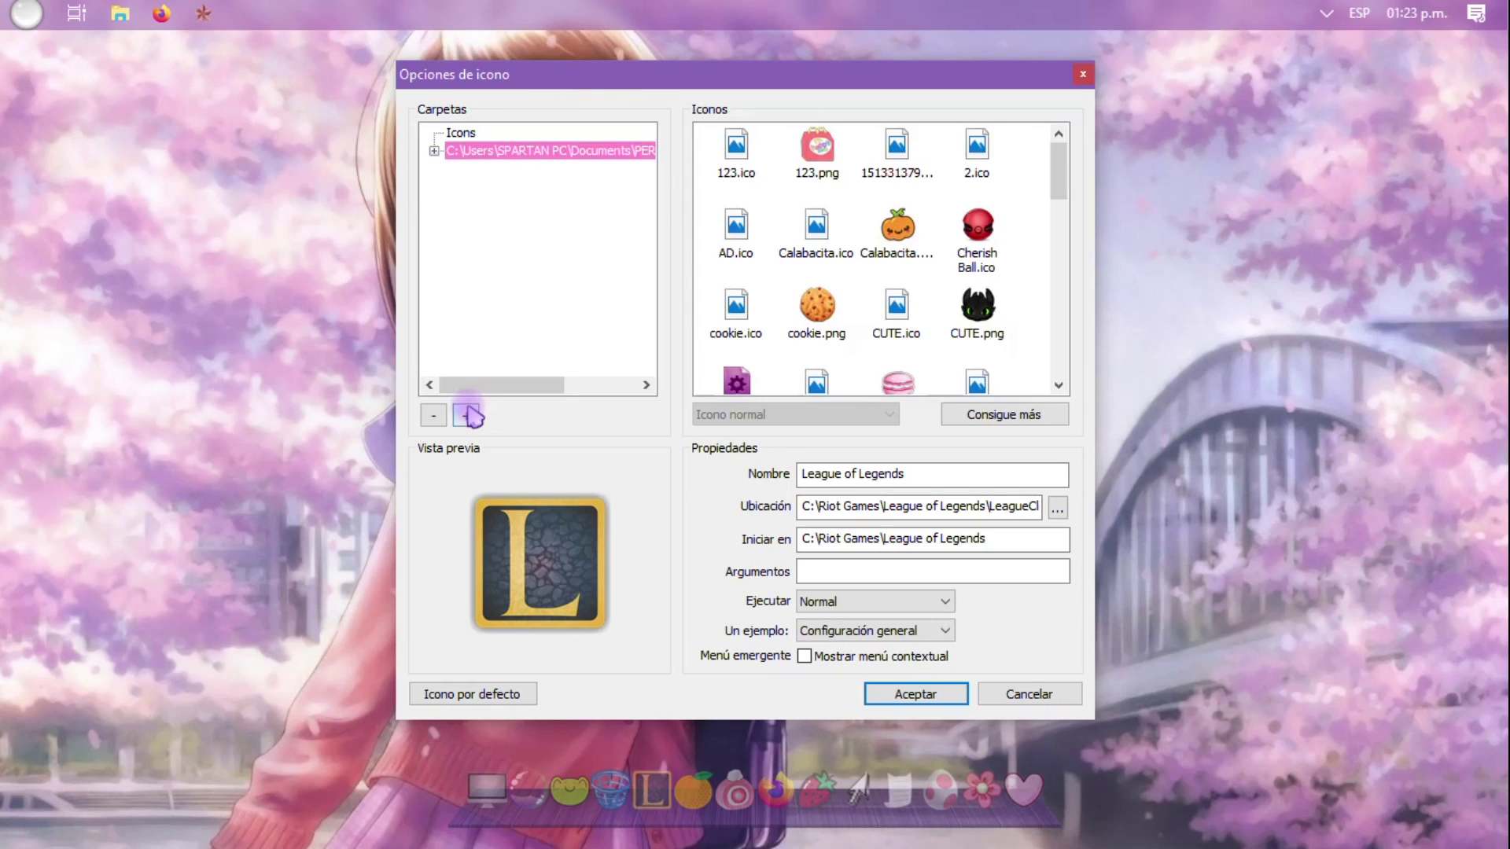
pyautogui.click(466, 416)
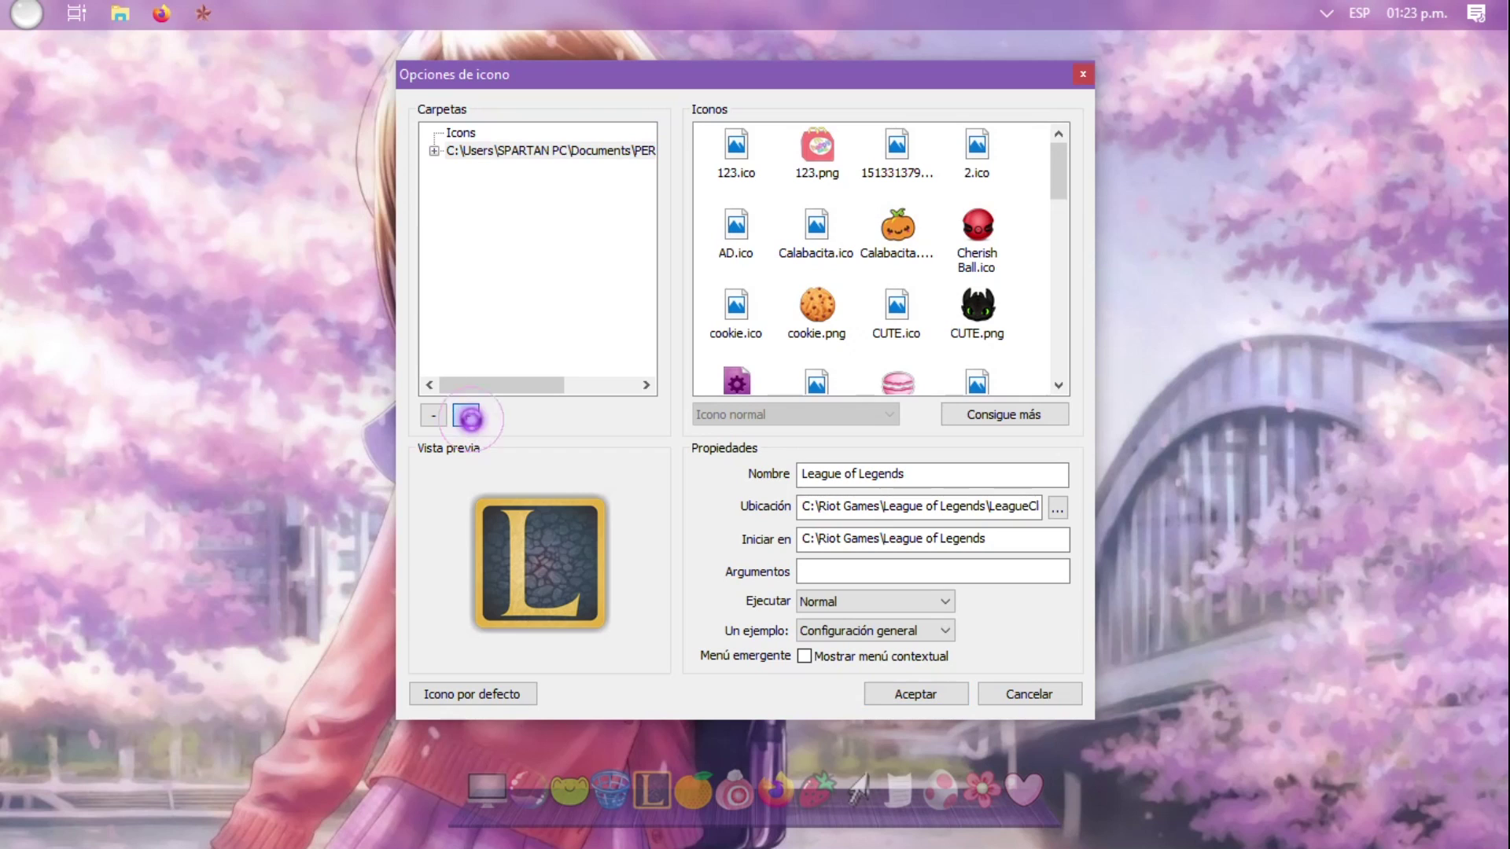
pyautogui.click(695, 466)
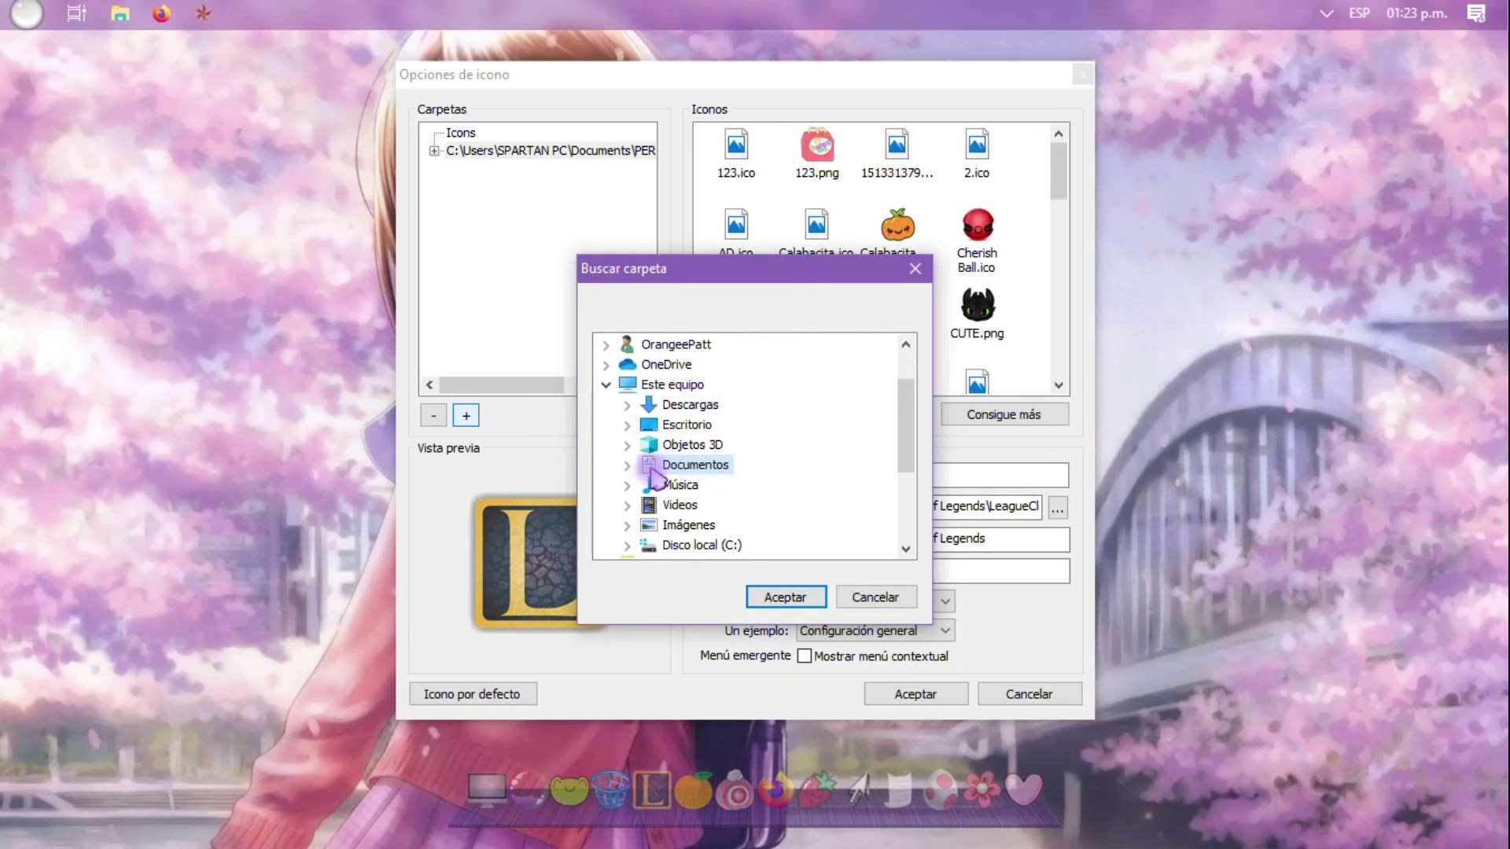
pyautogui.click(627, 465)
pyautogui.scroll(-2, 690, 511)
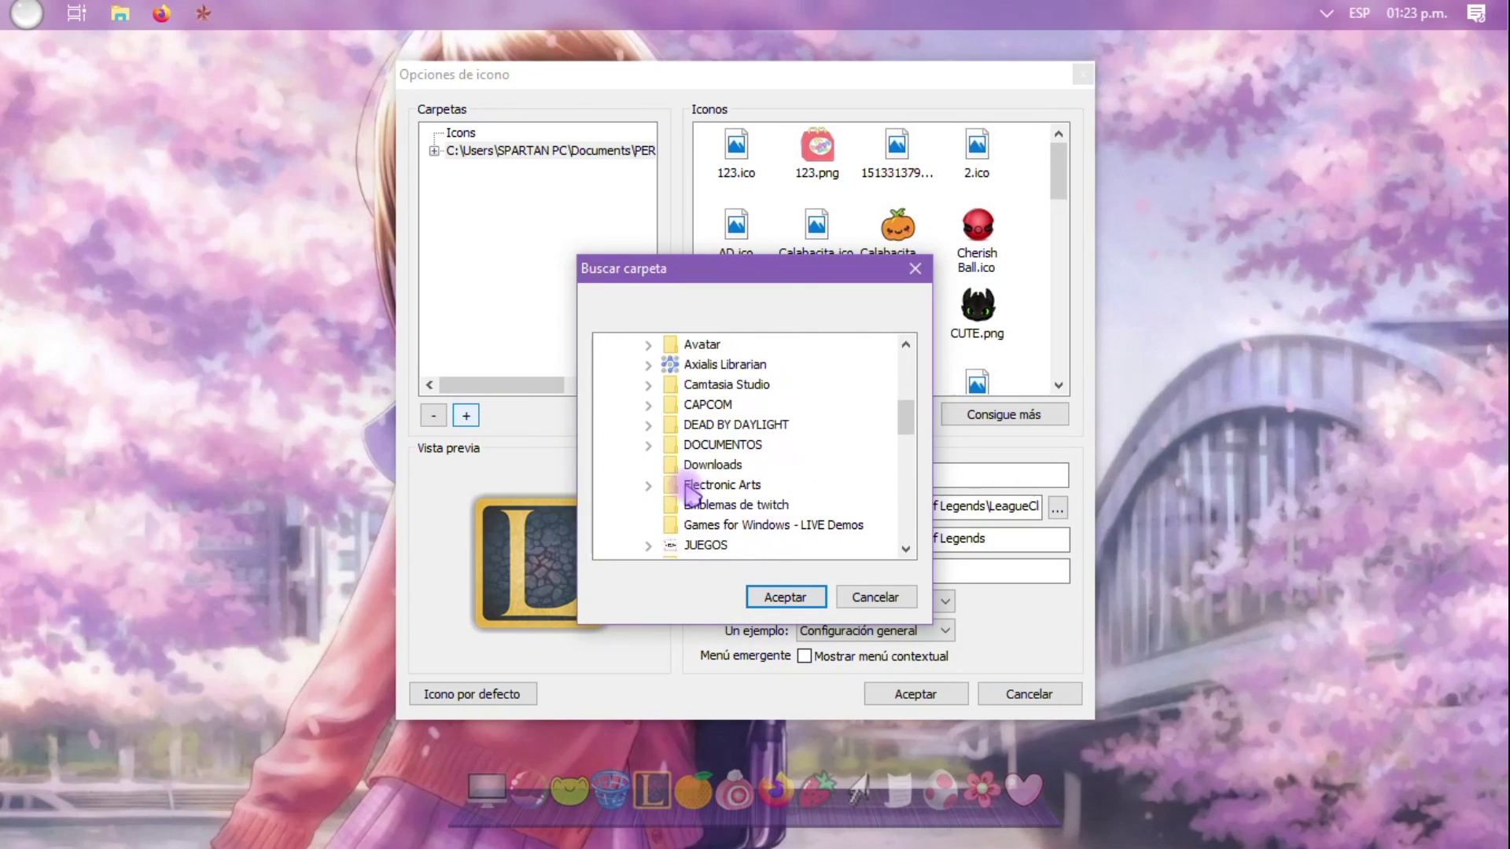
pyautogui.scroll(-4, 691, 511)
pyautogui.click(693, 513)
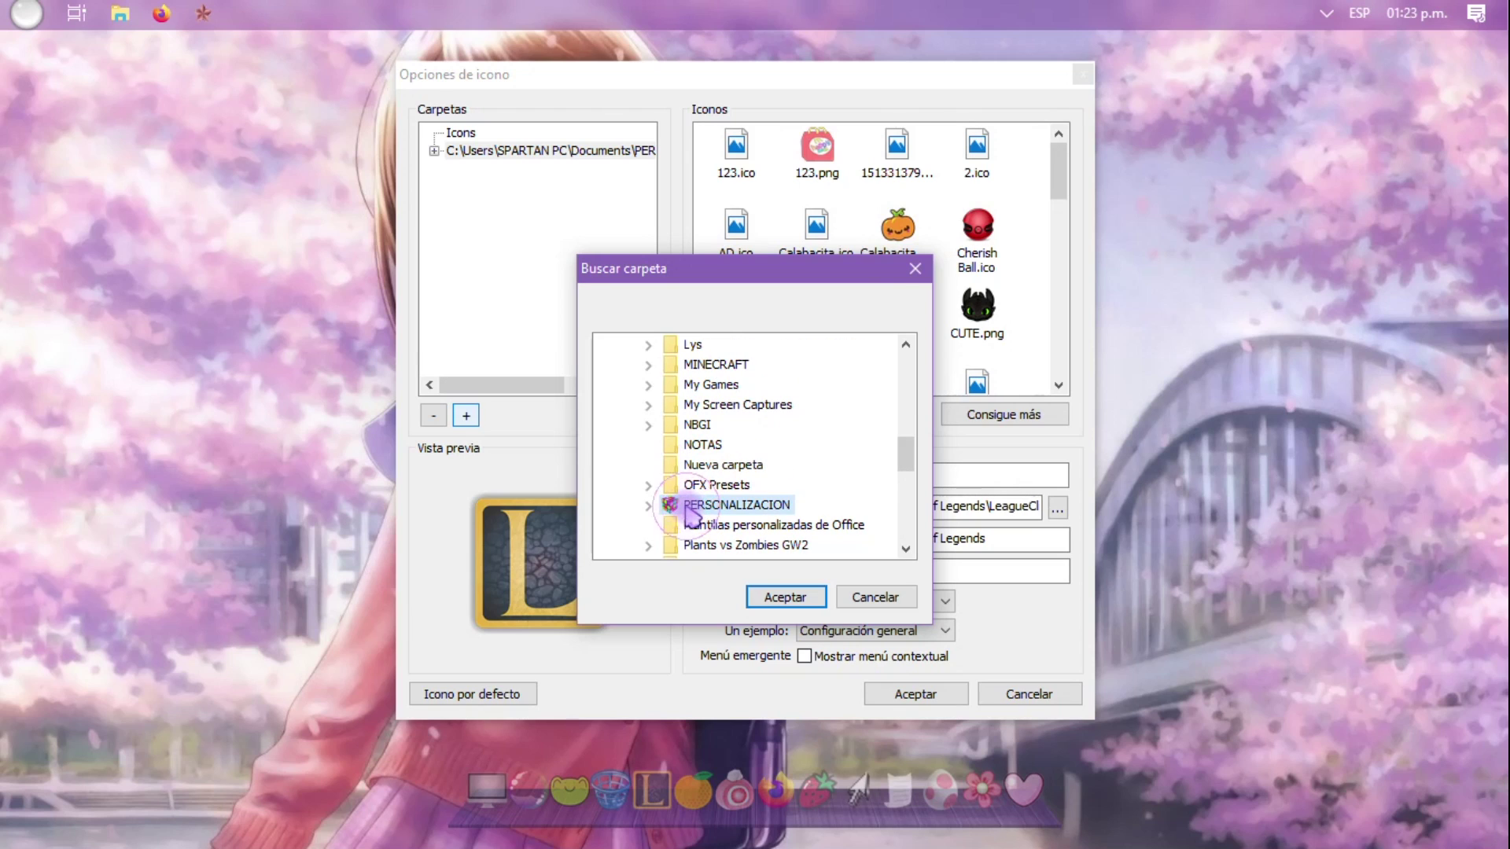
pyautogui.click(651, 505)
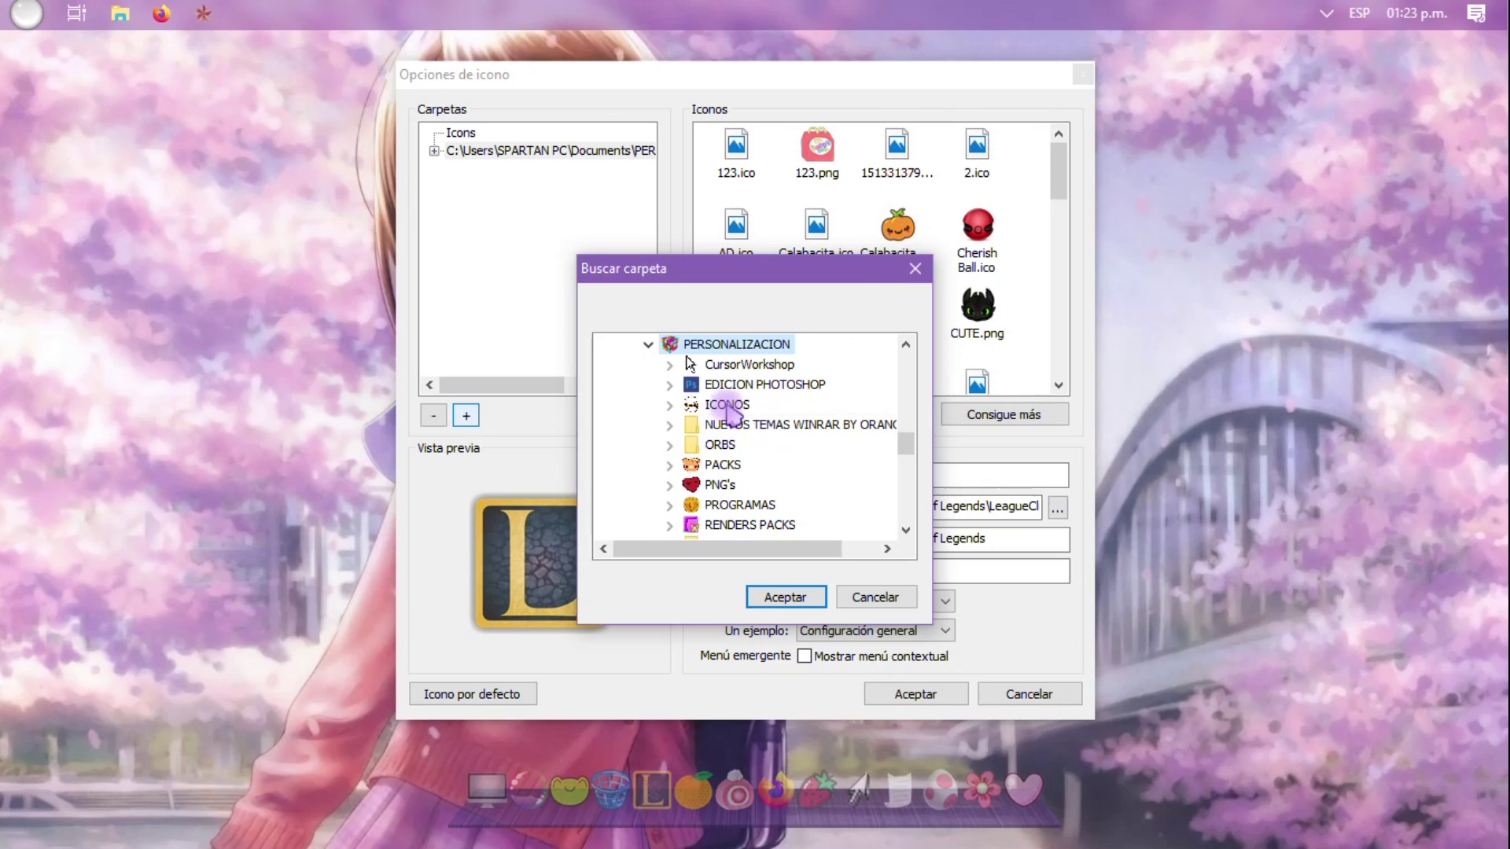
pyautogui.click(726, 405)
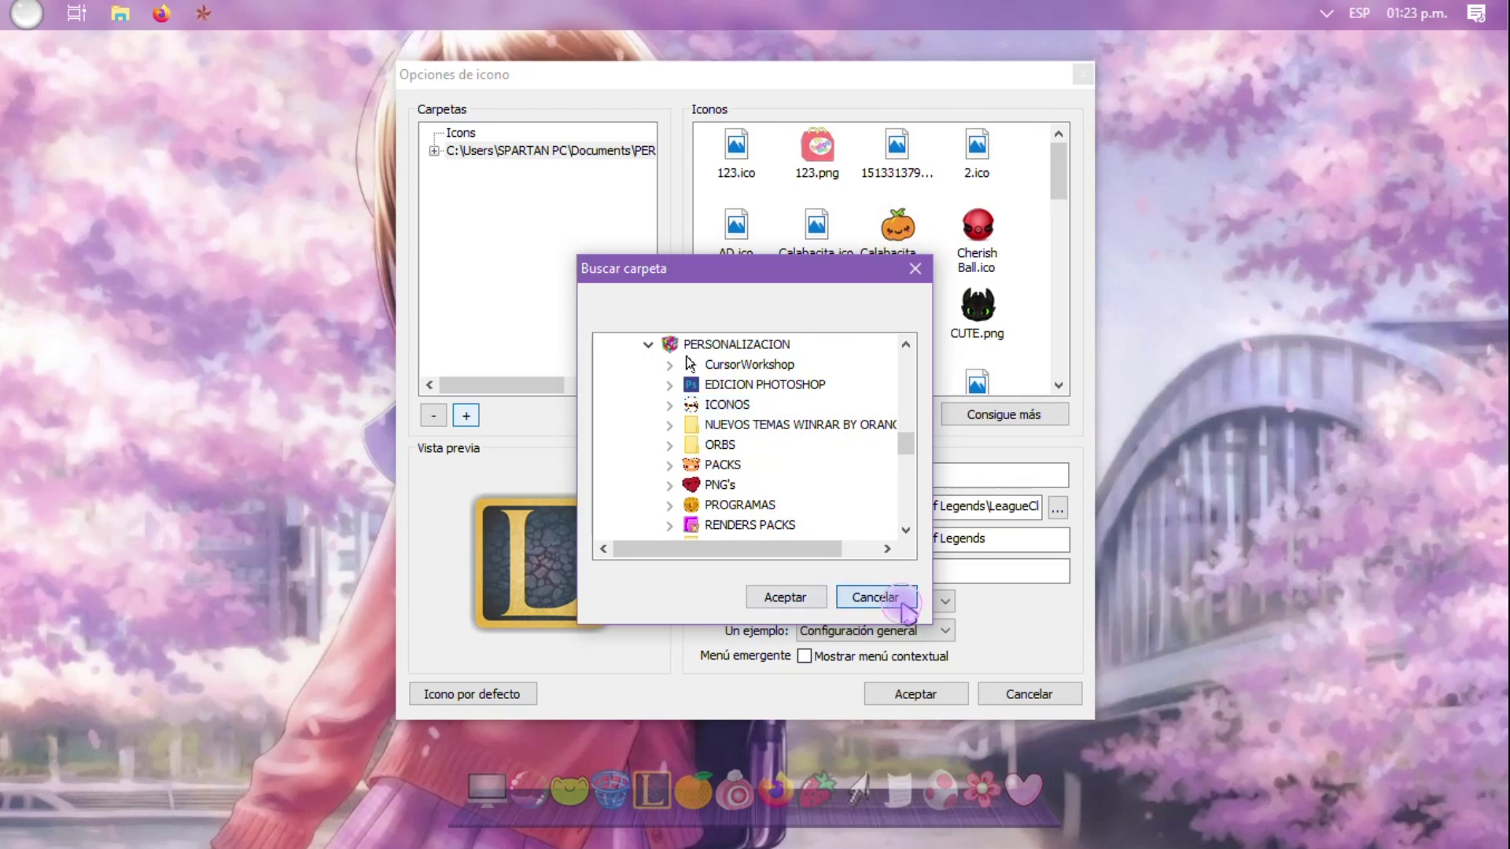
pyautogui.click(869, 597)
# - Expand the custom icon folder under Documents and view the icons in its FOLDERS PASTEL subfolder
pyautogui.click(557, 256)
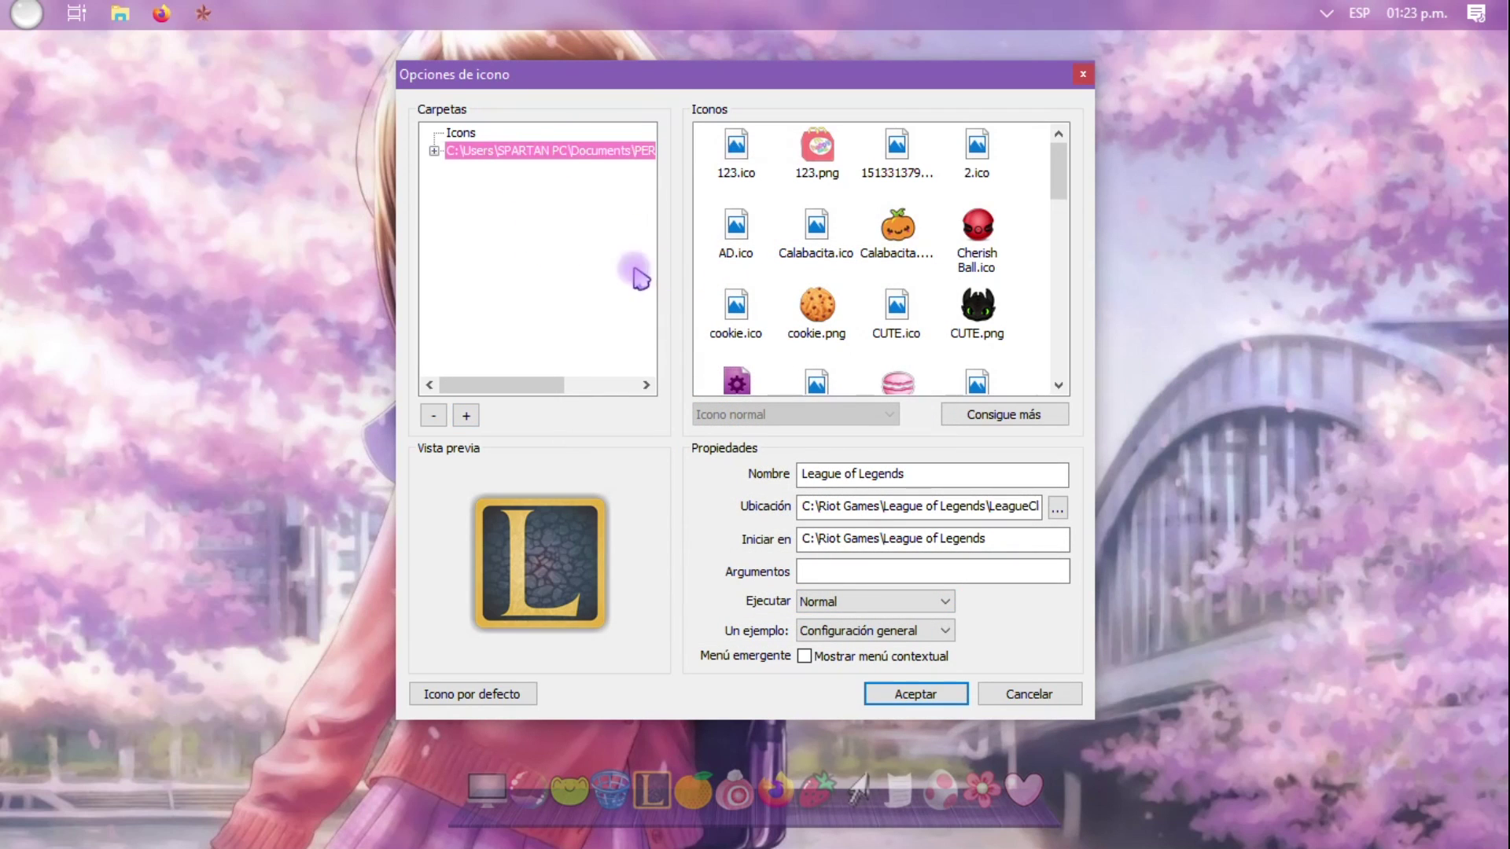
pyautogui.click(435, 151)
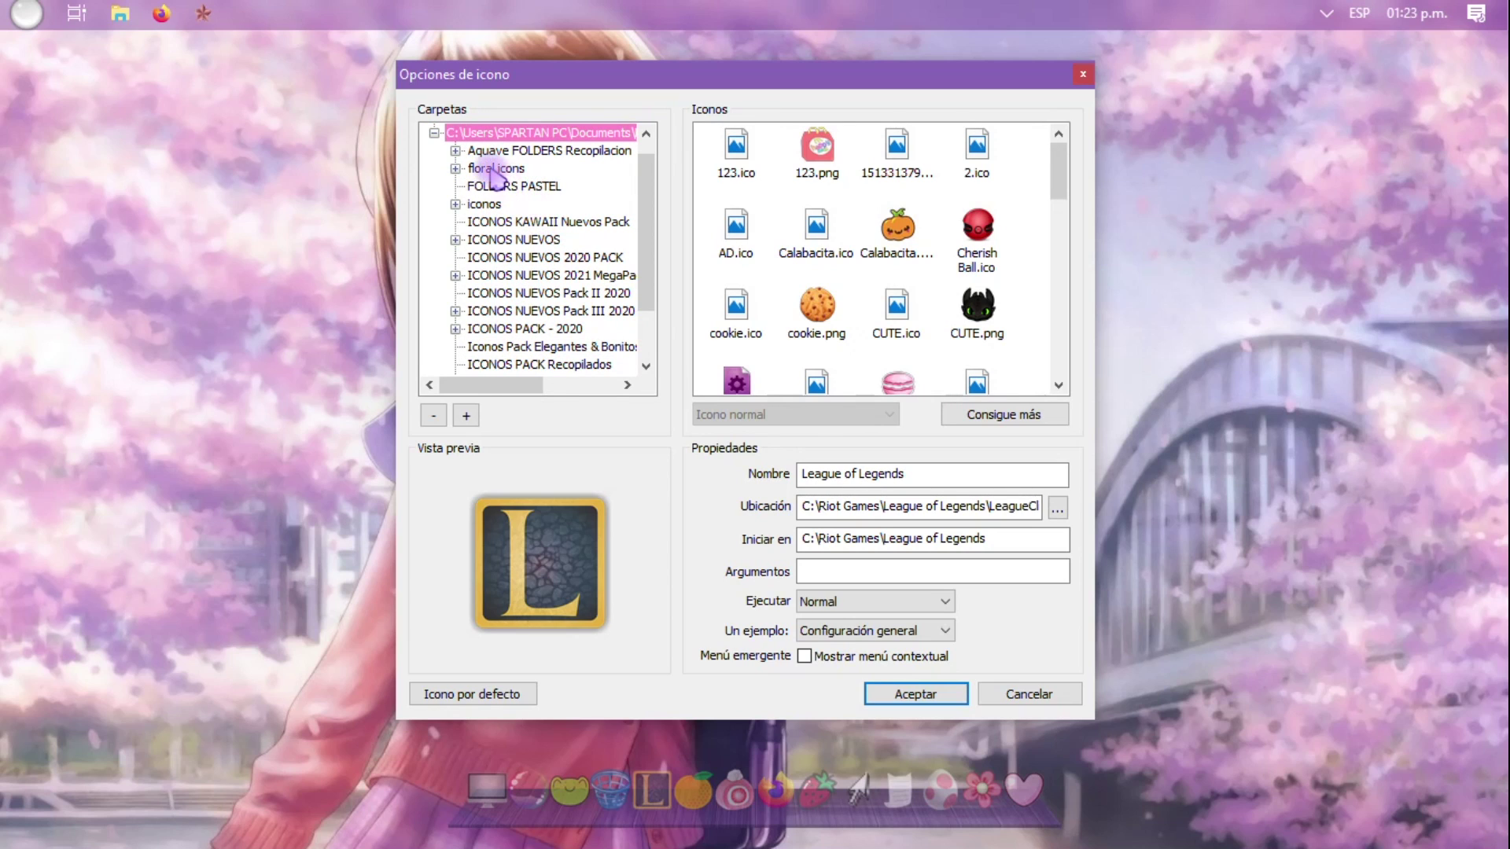
pyautogui.click(500, 190)
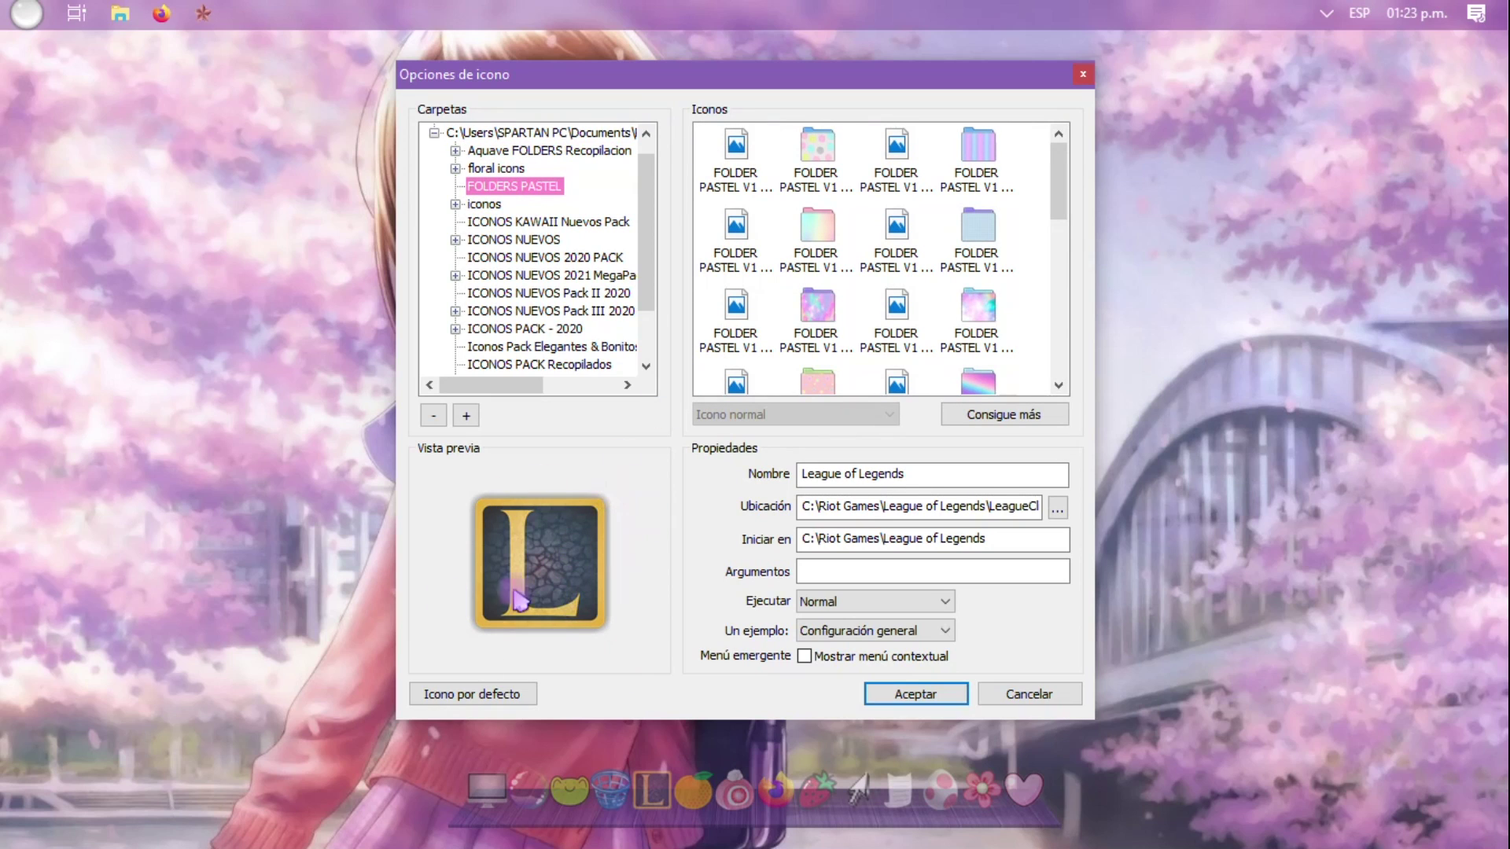
# - Try the heart speech bubble, Ultra Ball.ico and Ultra Ball.png icons from the custom ICONOS folder on the League of Legends dock item
pyautogui.click(488, 133)
pyautogui.scroll(-10, 904, 280)
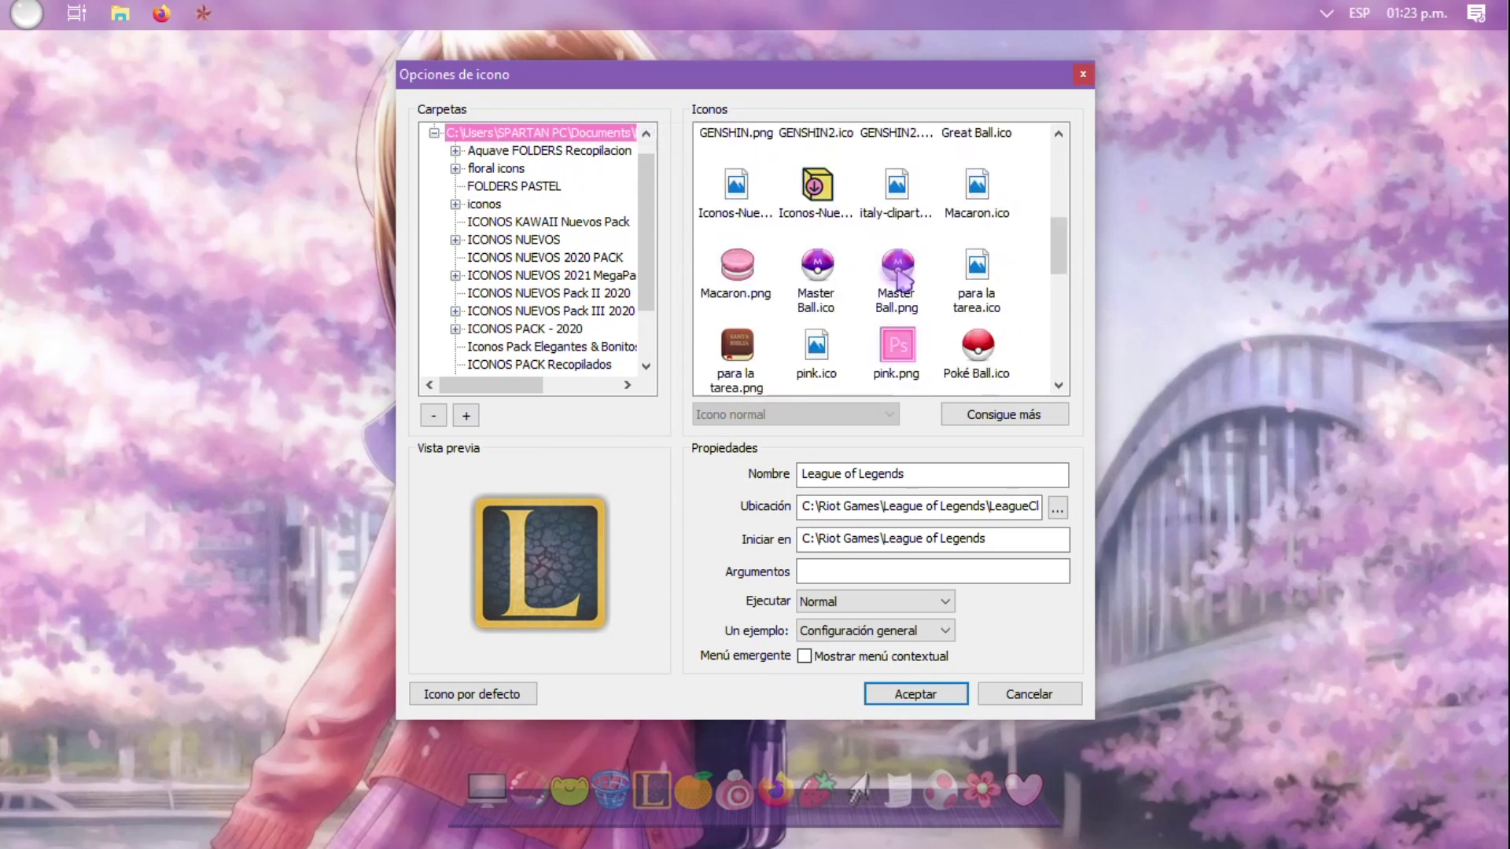
pyautogui.scroll(-2, 905, 279)
pyautogui.click(841, 309)
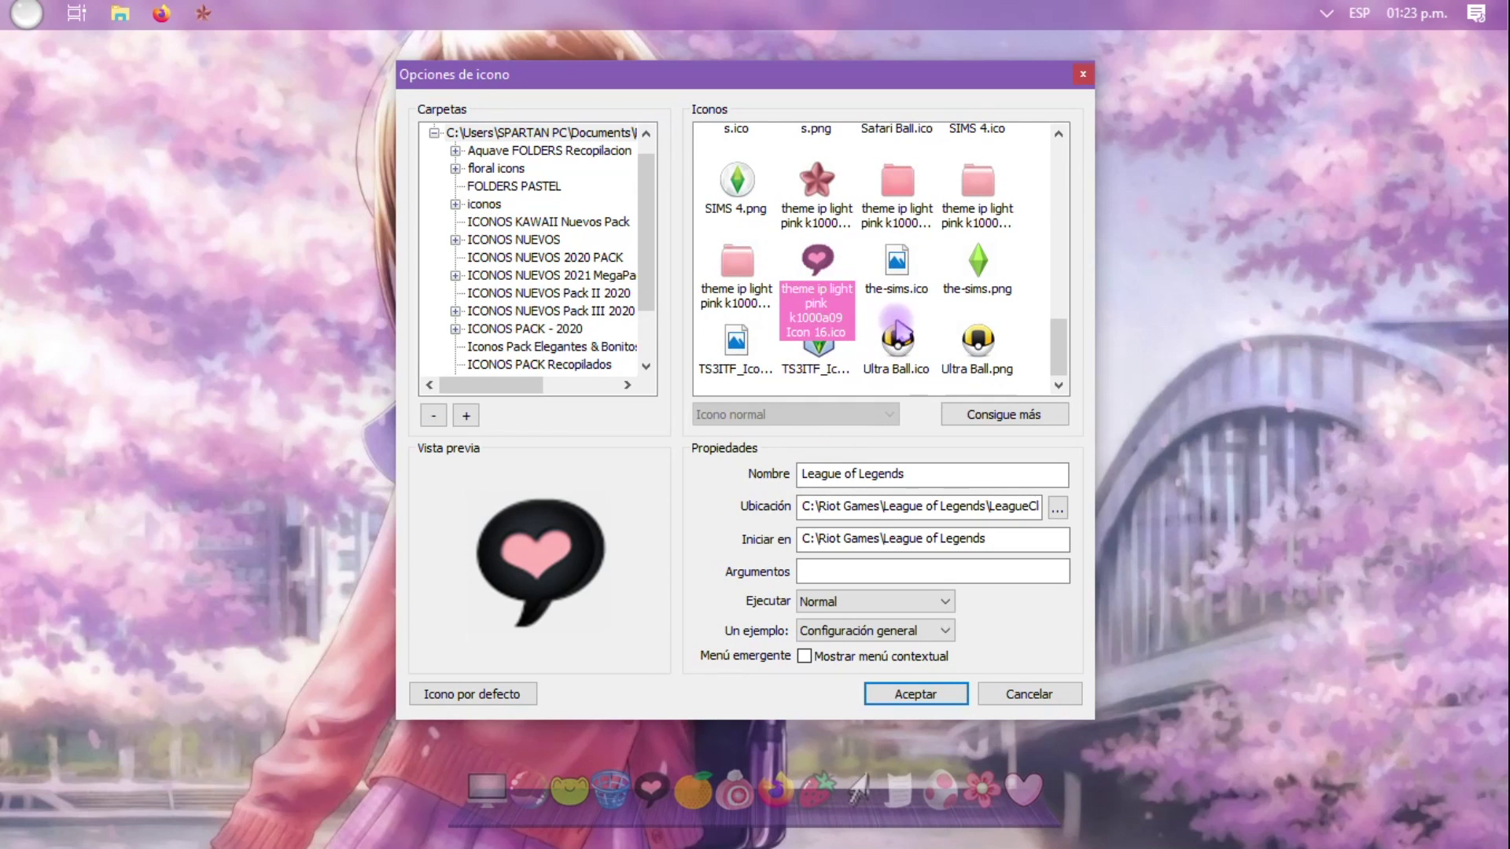
pyautogui.click(898, 339)
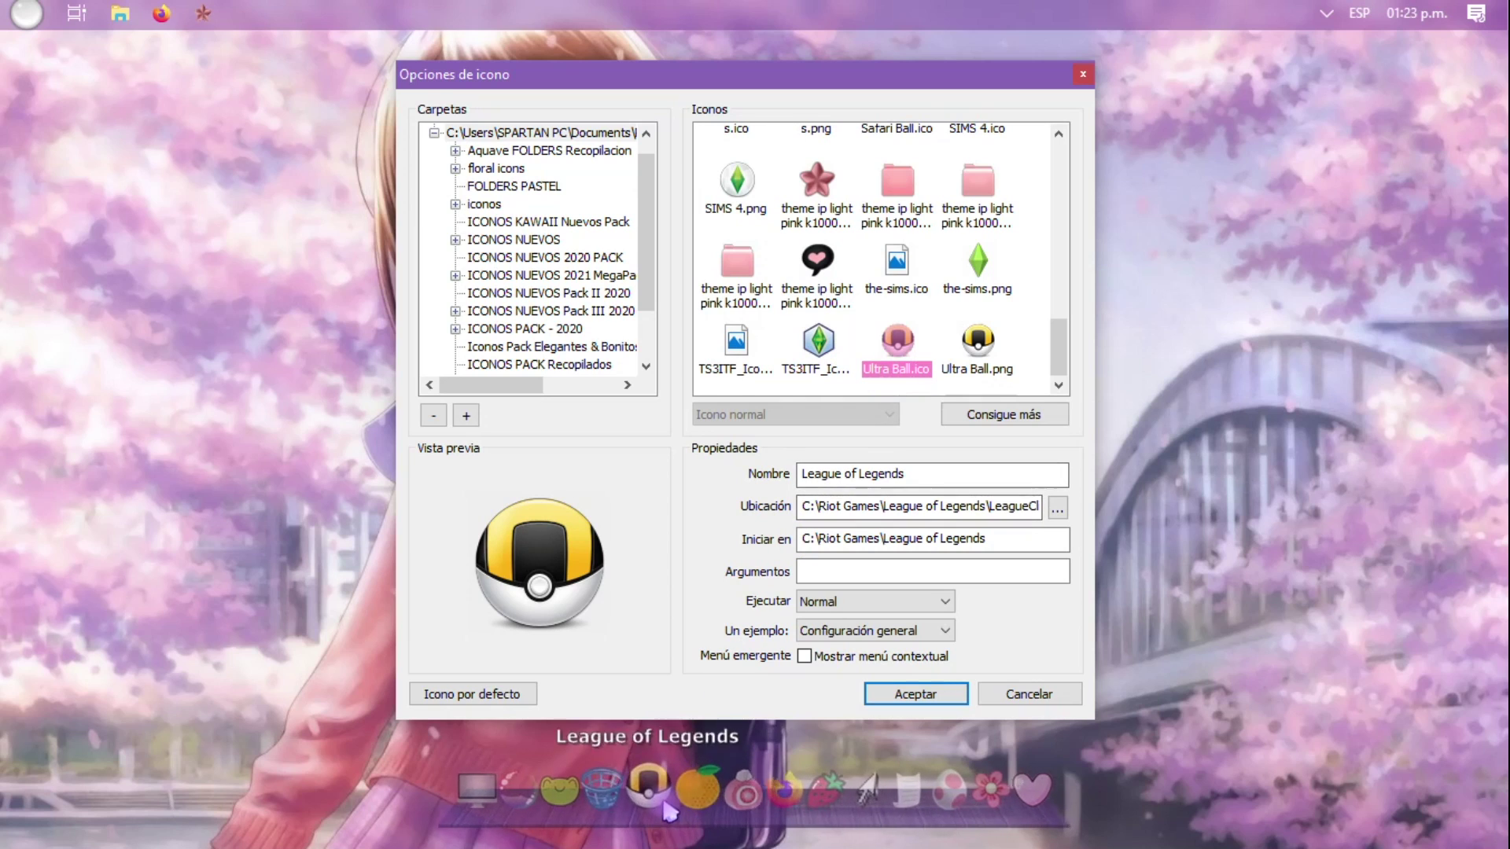
pyautogui.click(985, 364)
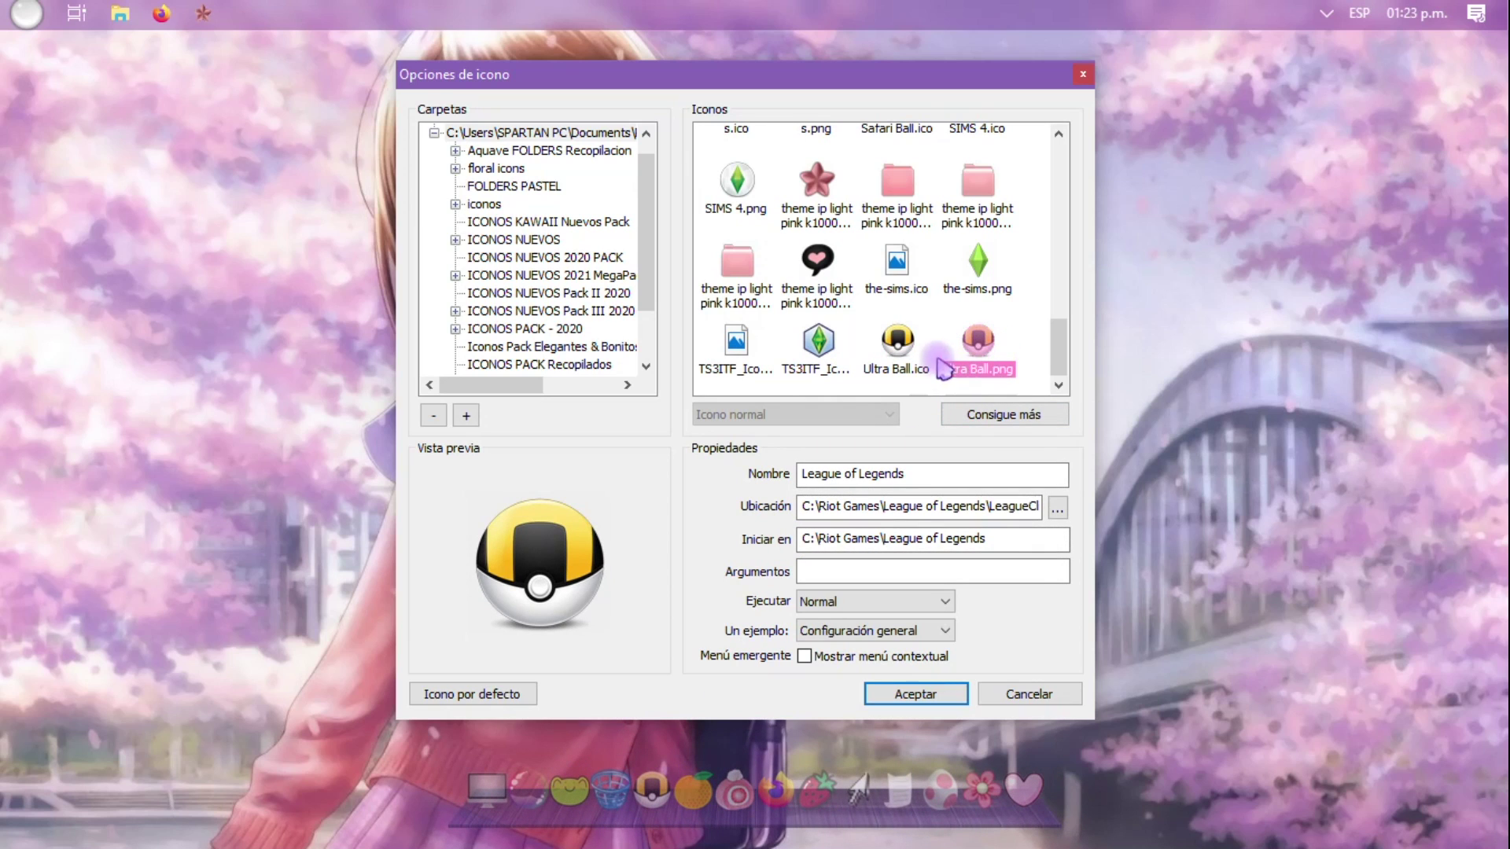
pyautogui.click(970, 350)
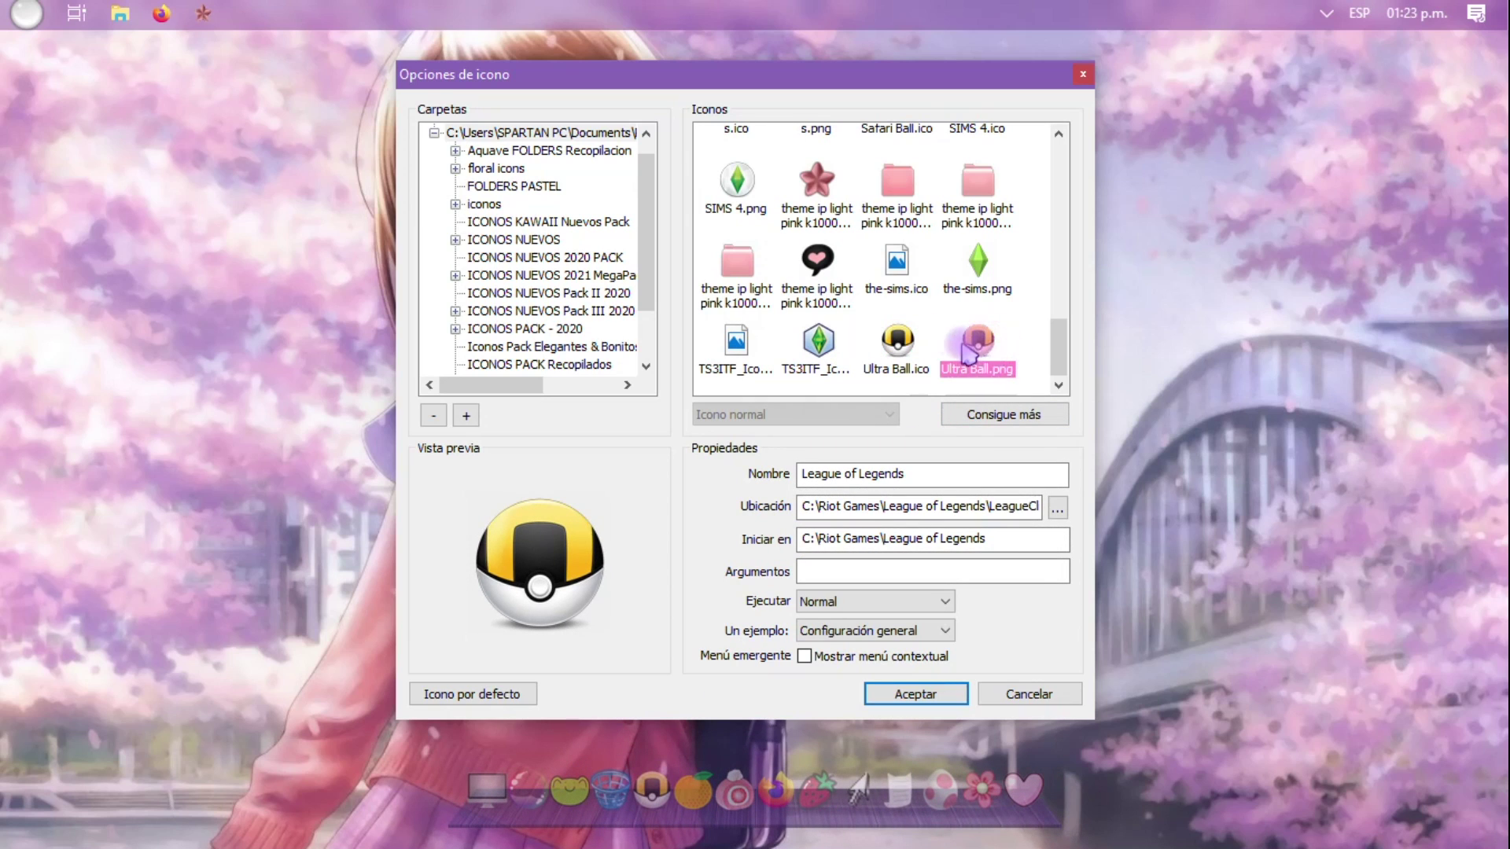
pyautogui.click(904, 354)
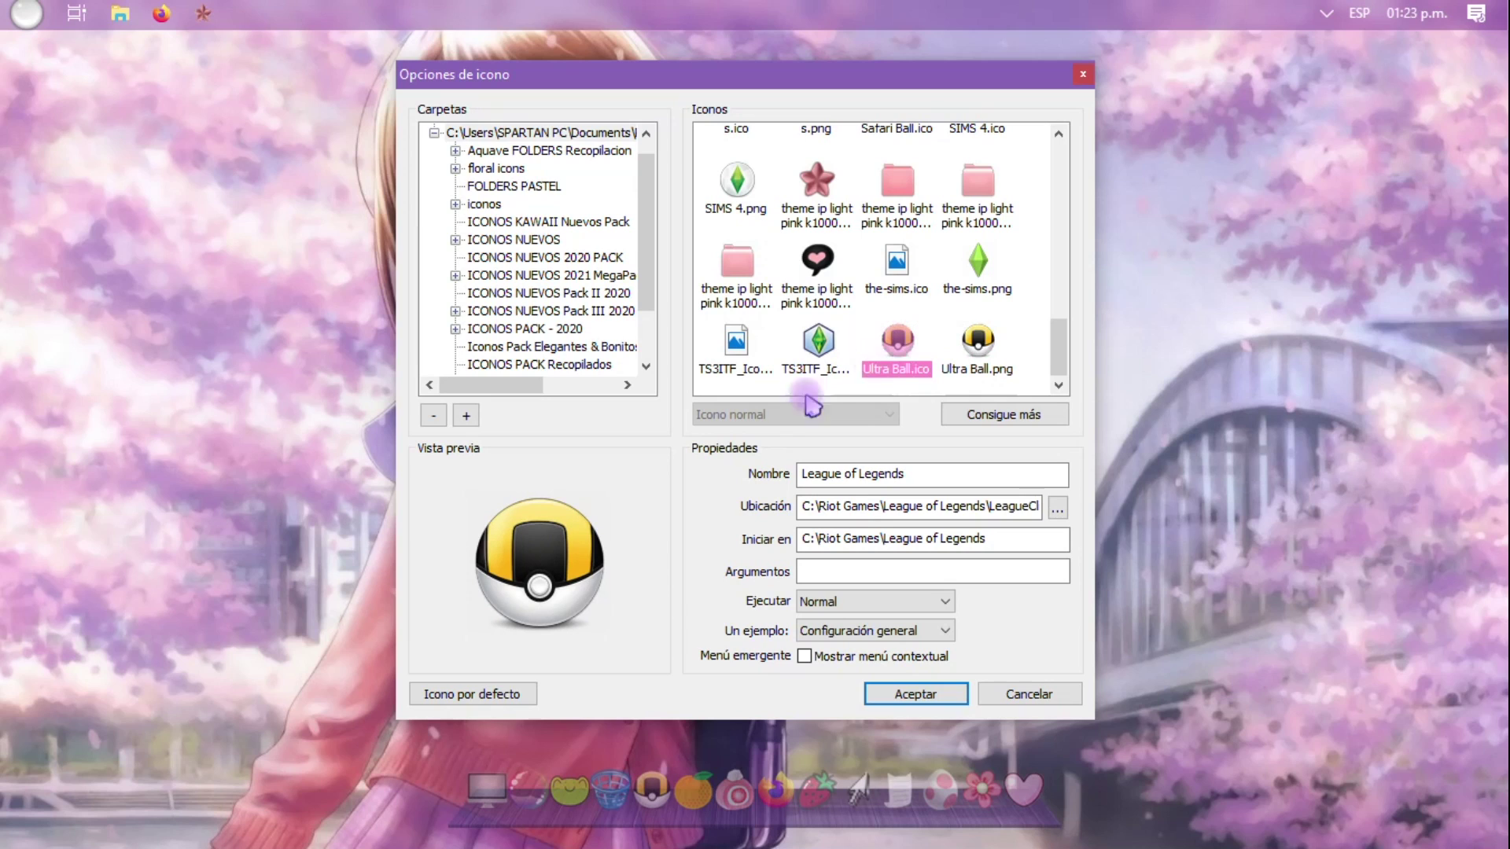
pyautogui.click(1000, 352)
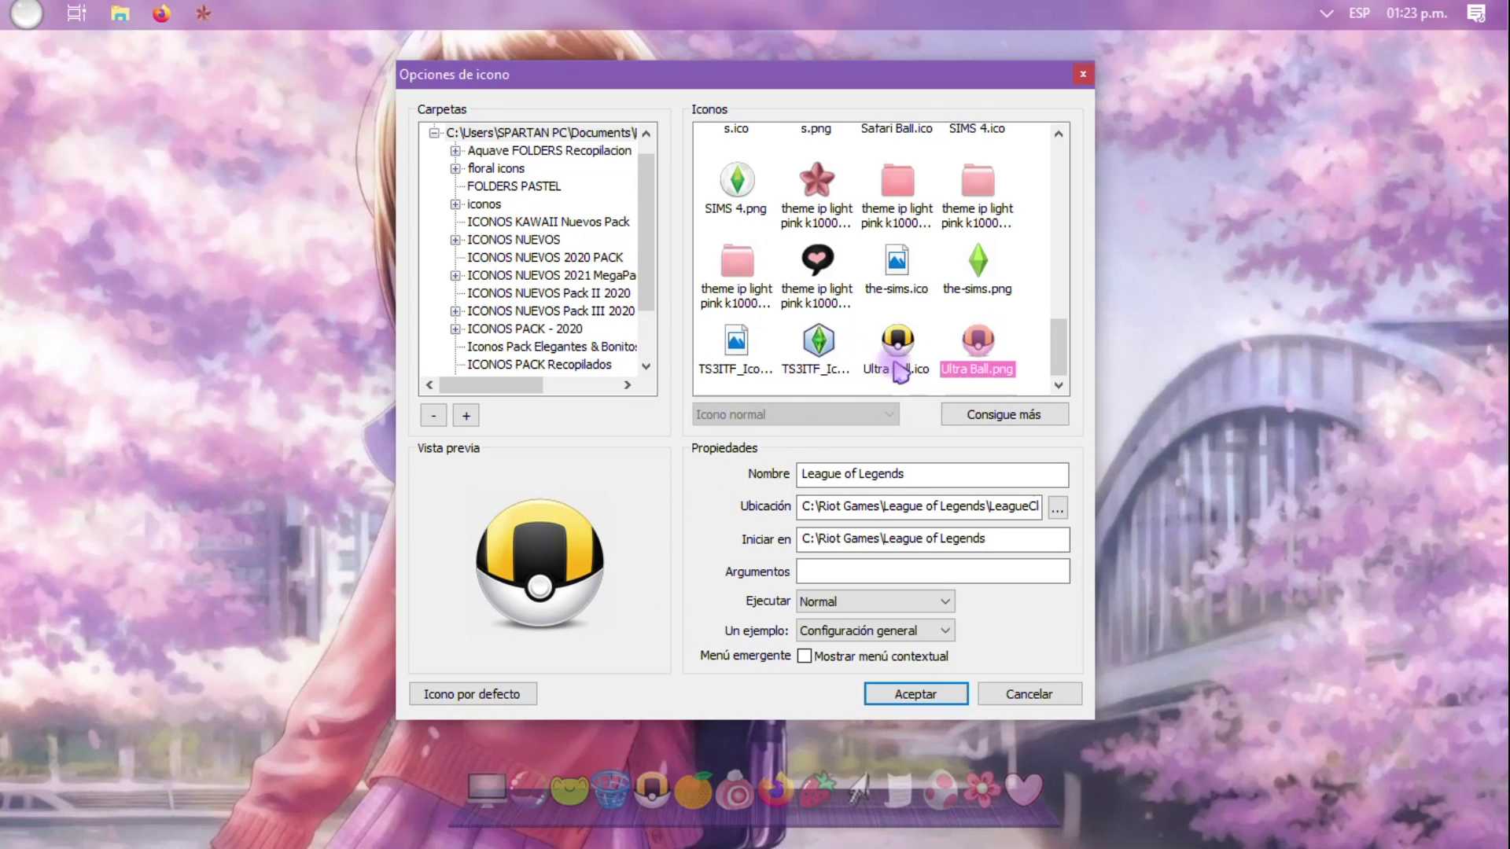
pyautogui.click(969, 368)
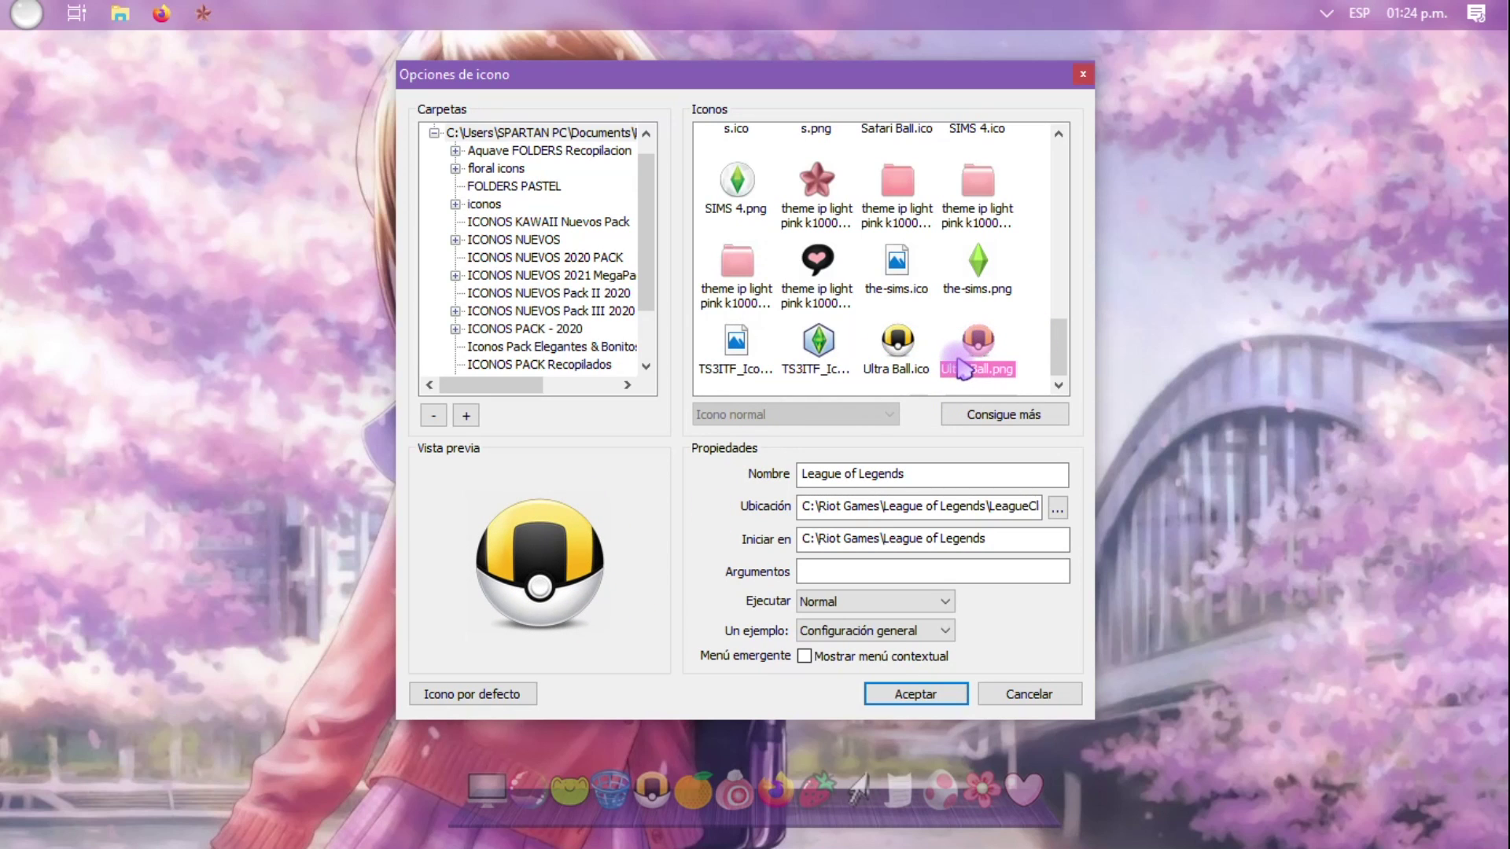
# - Try the Macaron.png icon on the League of Legends item and select its name text for editing
pyautogui.click(972, 297)
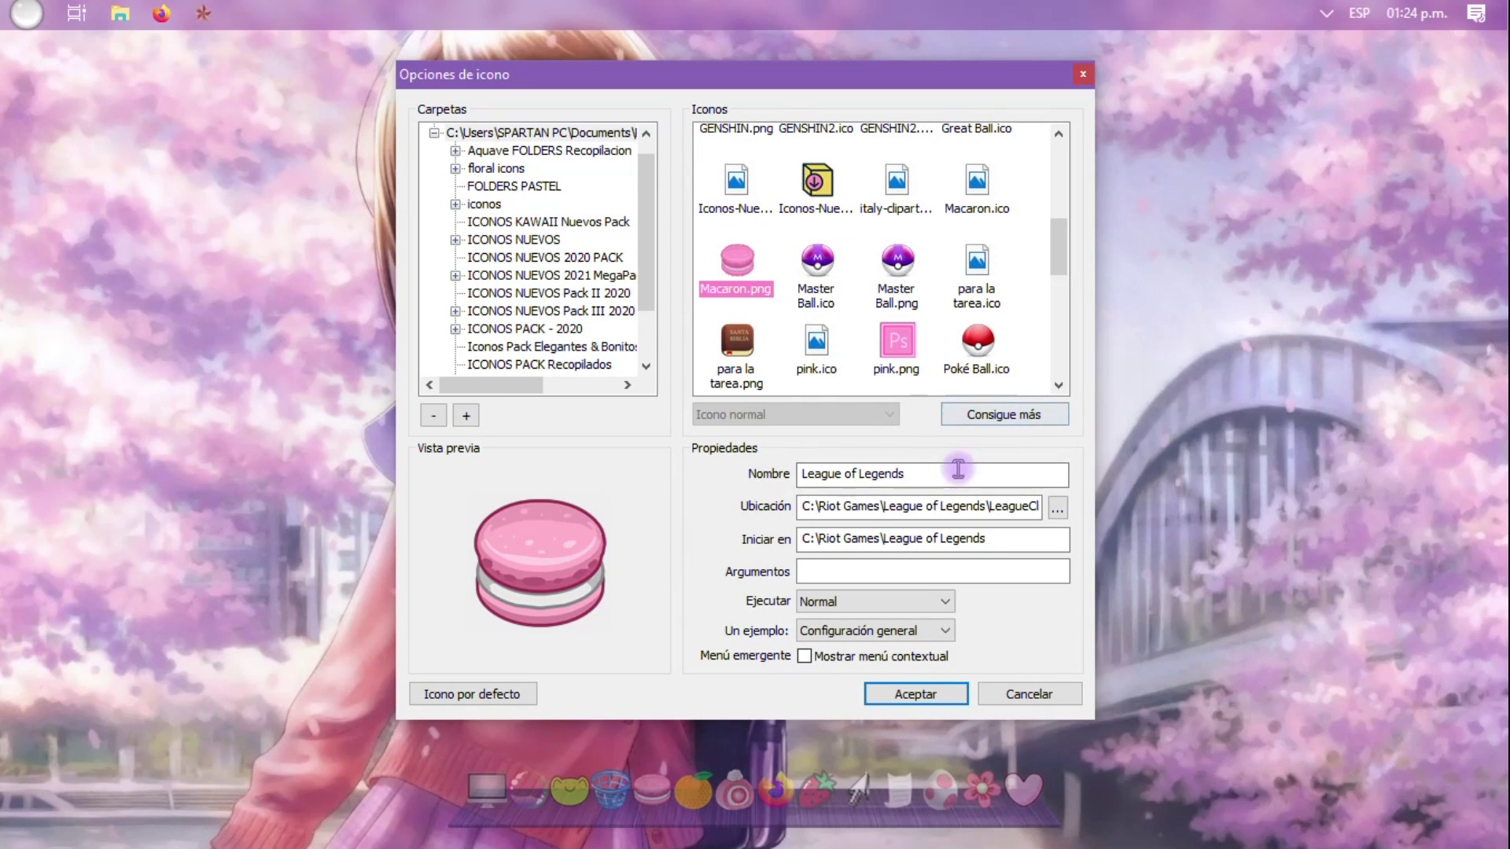
pyautogui.moveTo(919, 473); pyautogui.dragTo(751, 494)
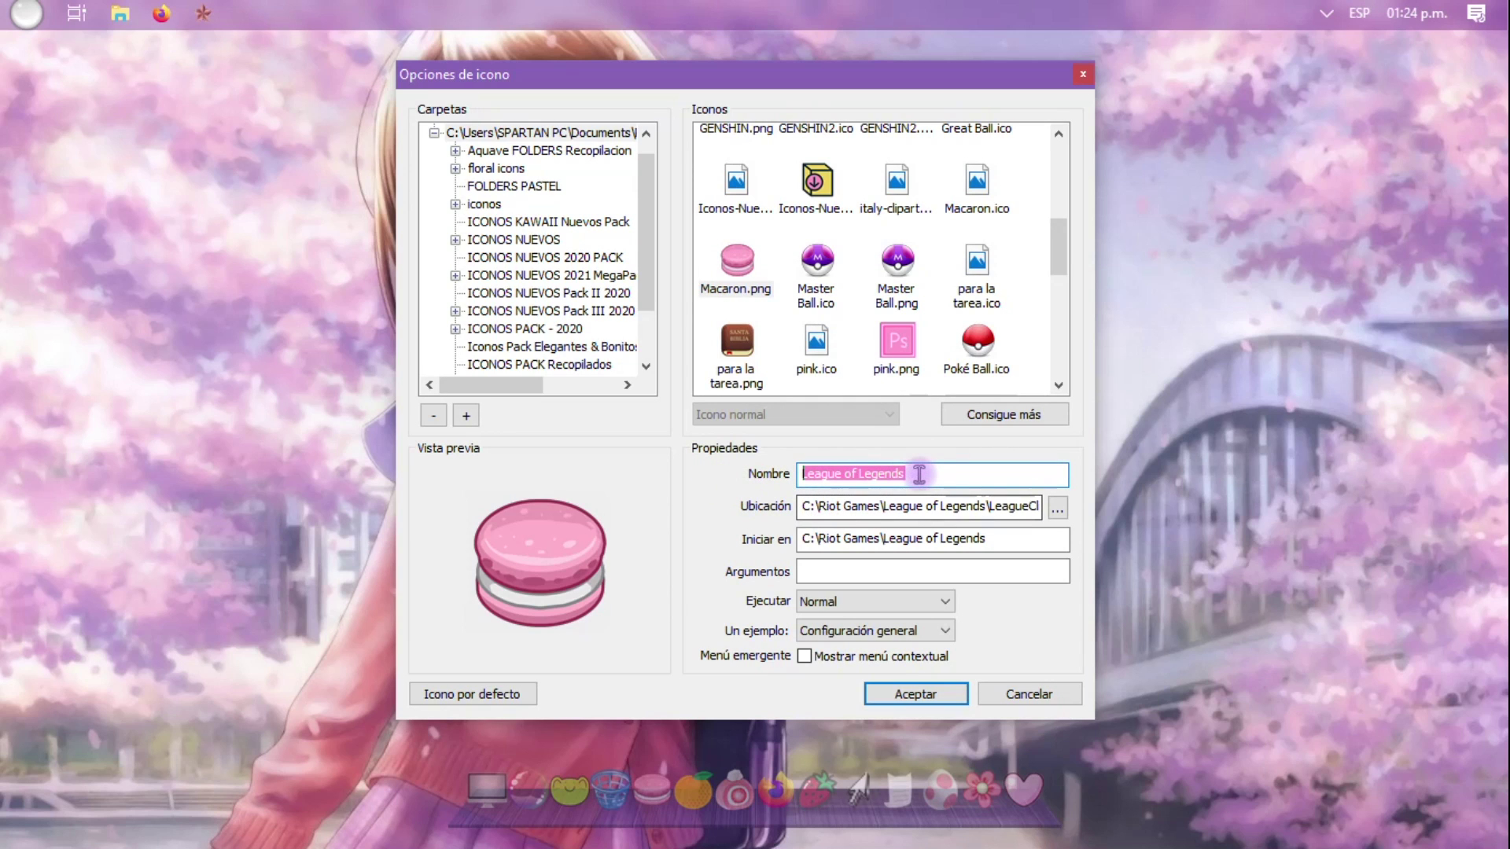
pyautogui.click(888, 473)
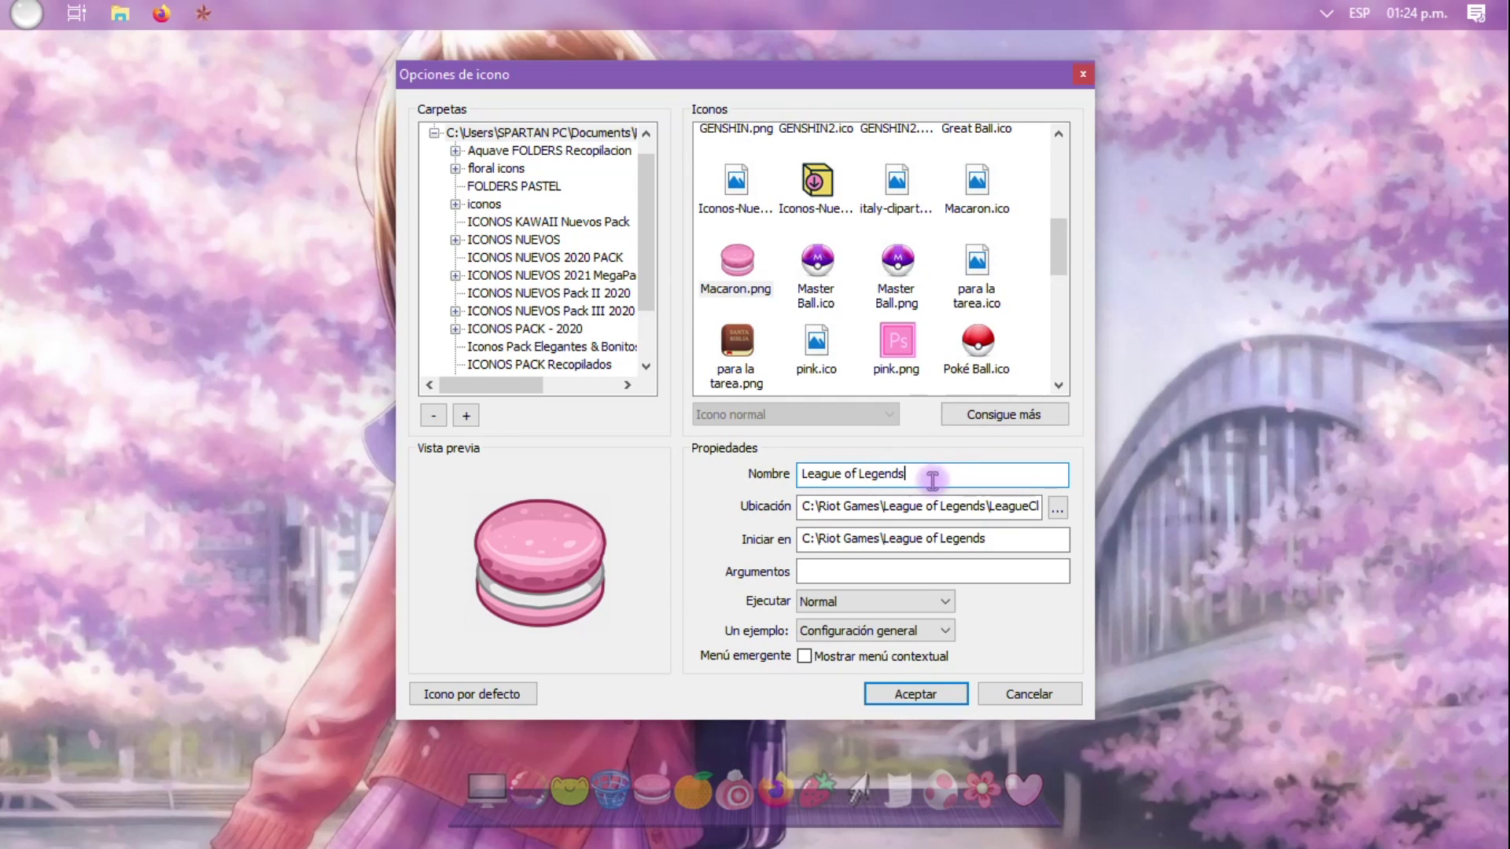
pyautogui.moveTo(934, 474); pyautogui.dragTo(706, 478)
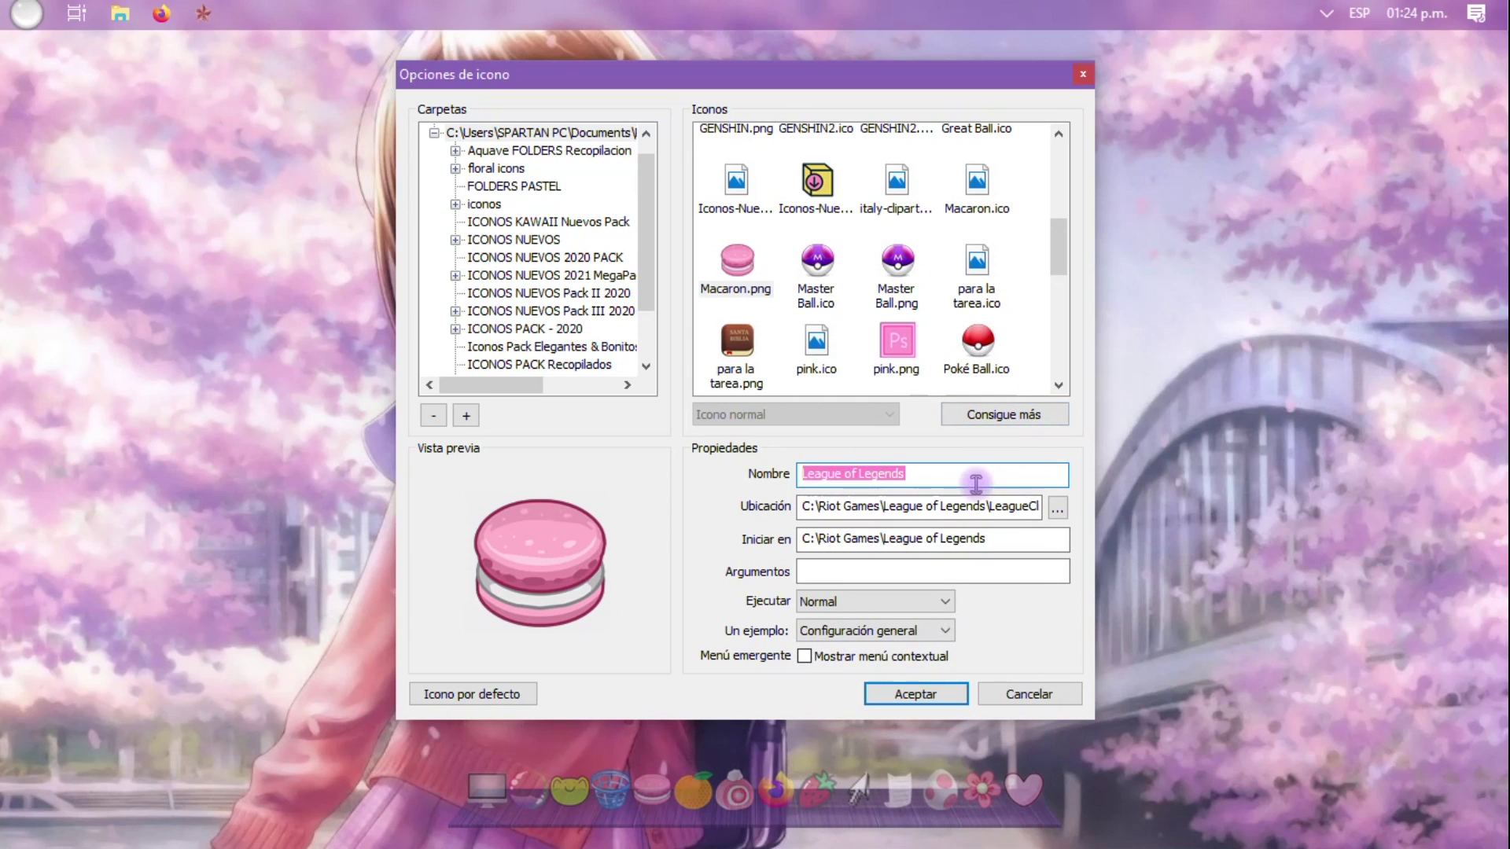
# - Try the default icon for the League of Legends item, and close its icon options without keeping the change
pyautogui.click(489, 700)
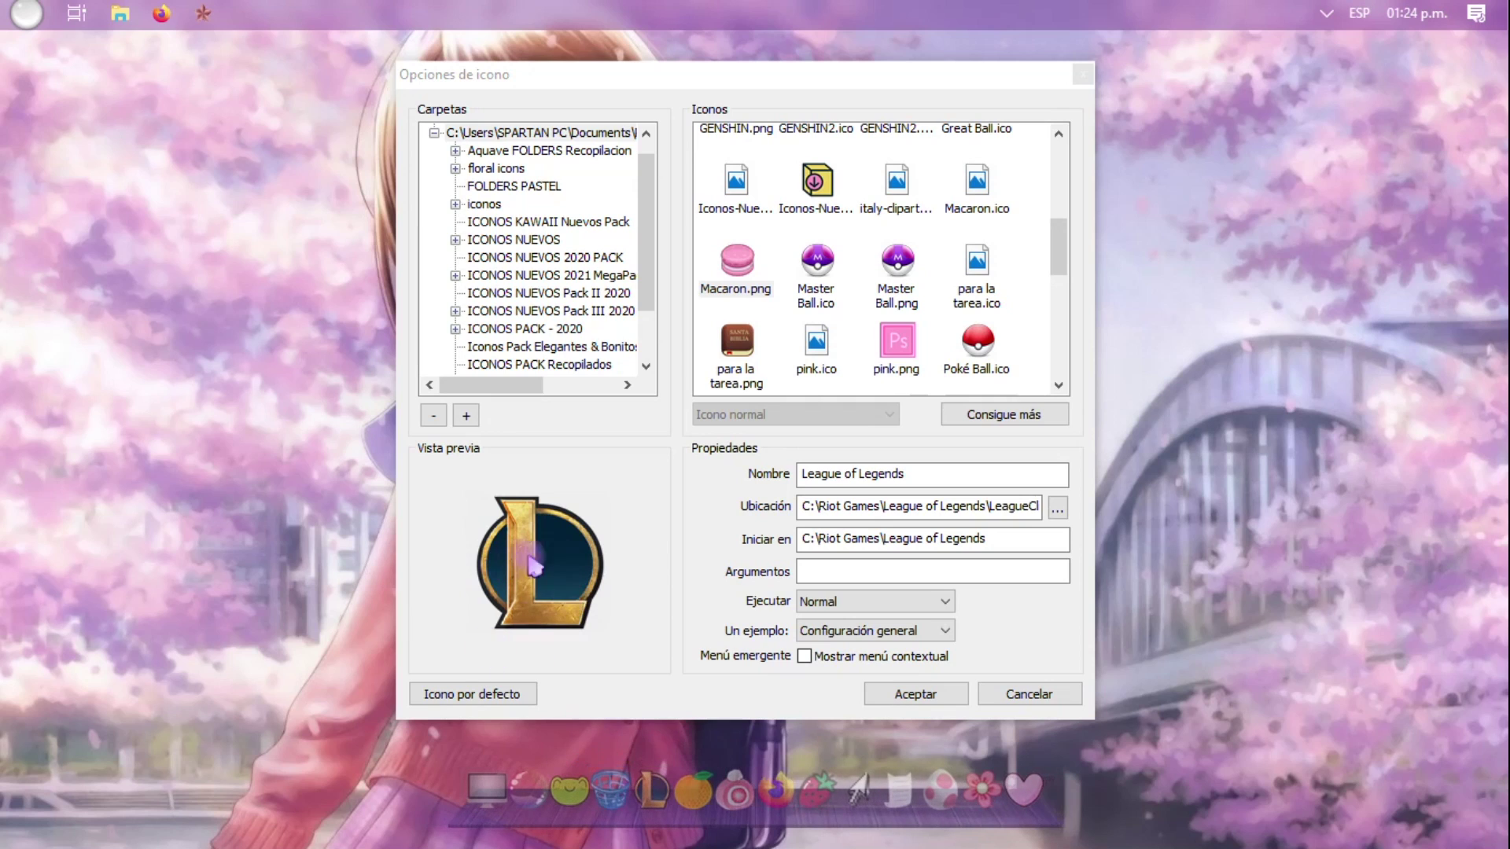
pyautogui.scroll(-3, 870, 330)
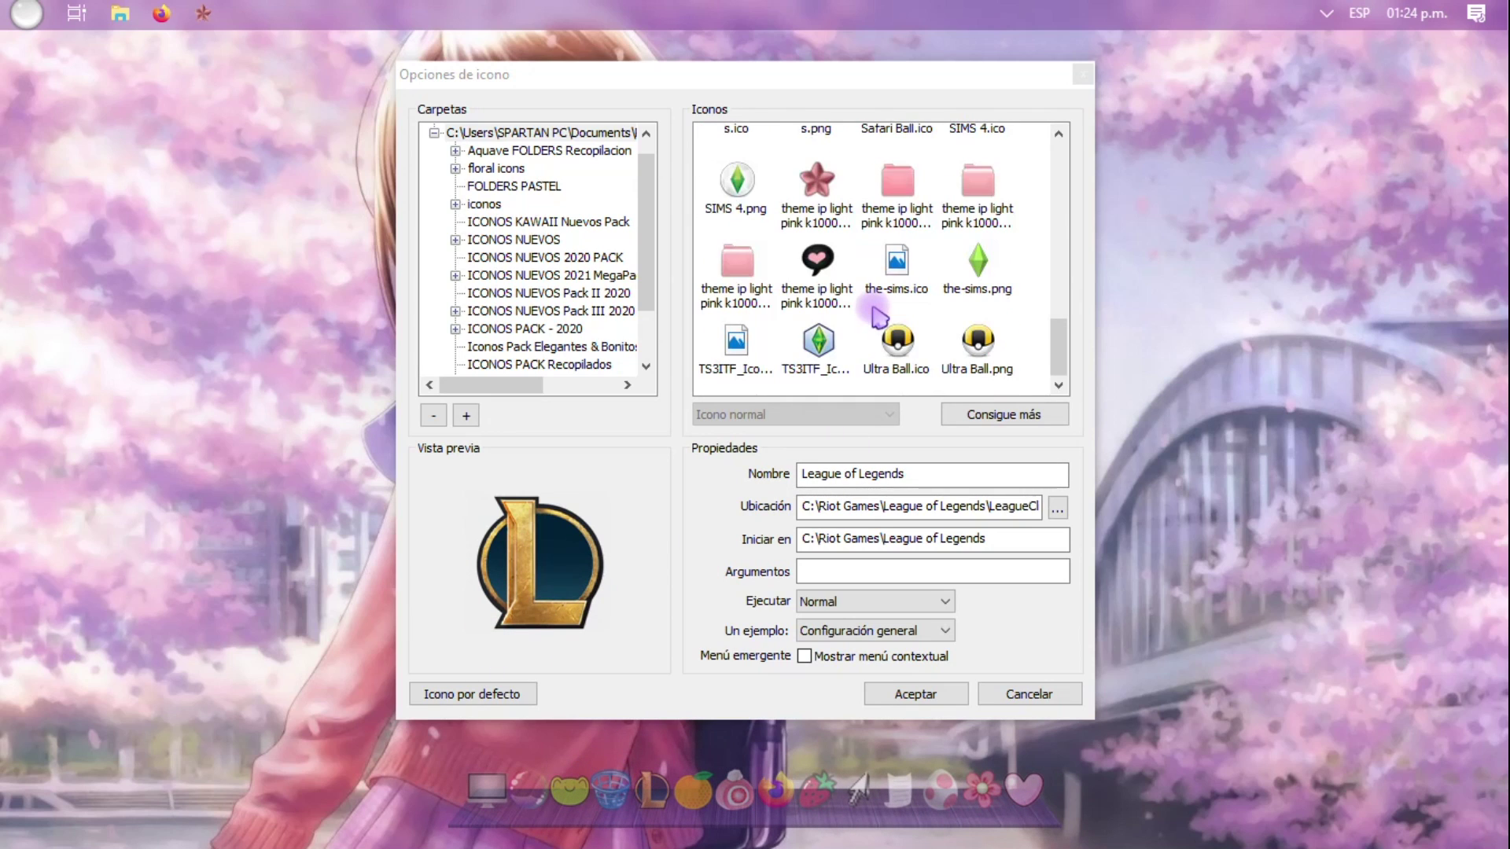
pyautogui.scroll(8, 879, 316)
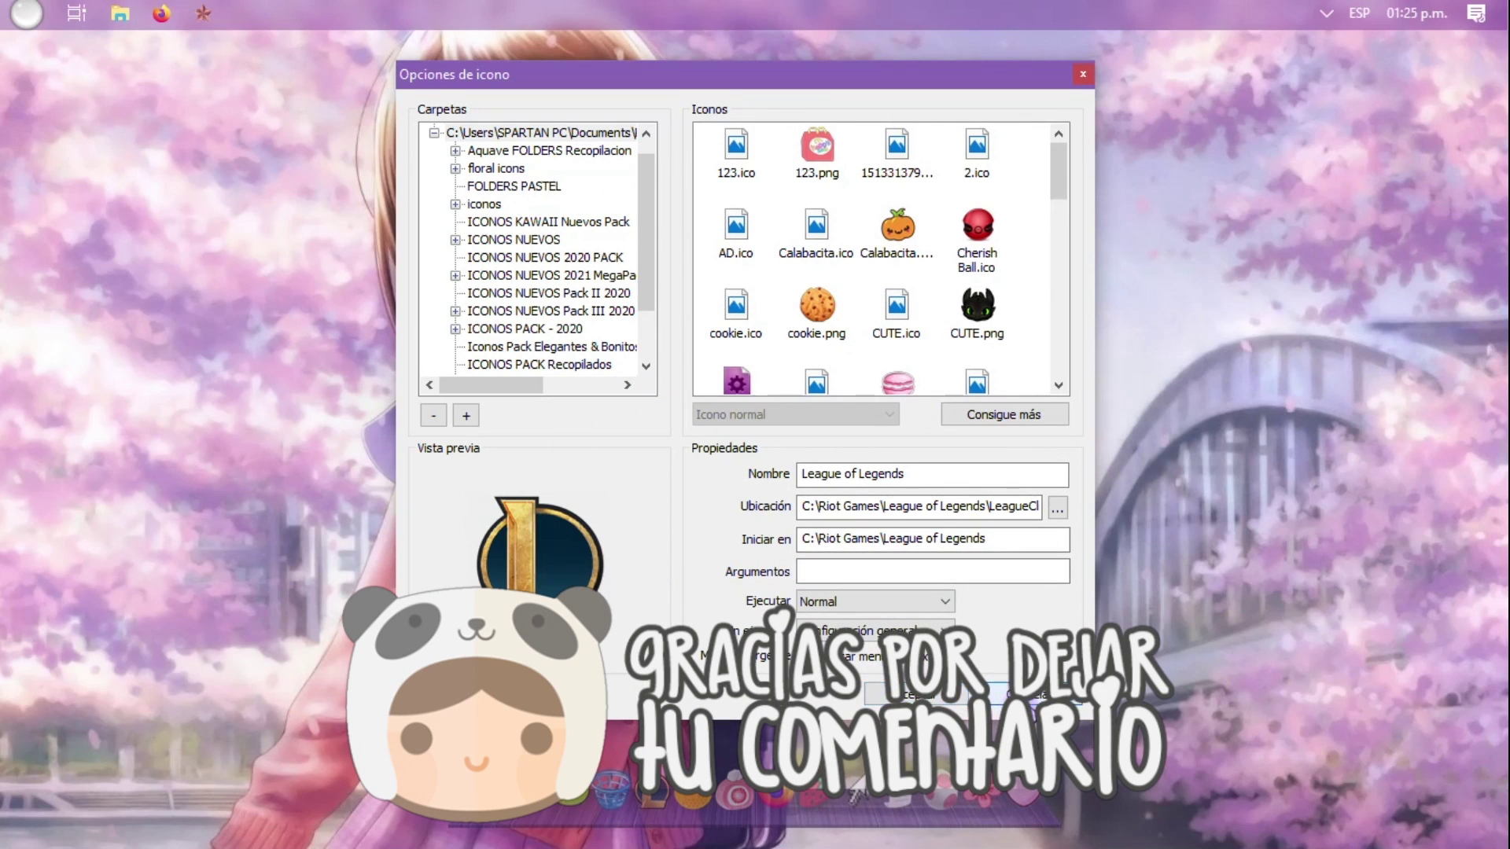
pyautogui.click(905, 694)
# - Open the Firefox dock item's icon options, try the custom ICONOS folder, and cancel the dialog
pyautogui.rightClick(775, 795)
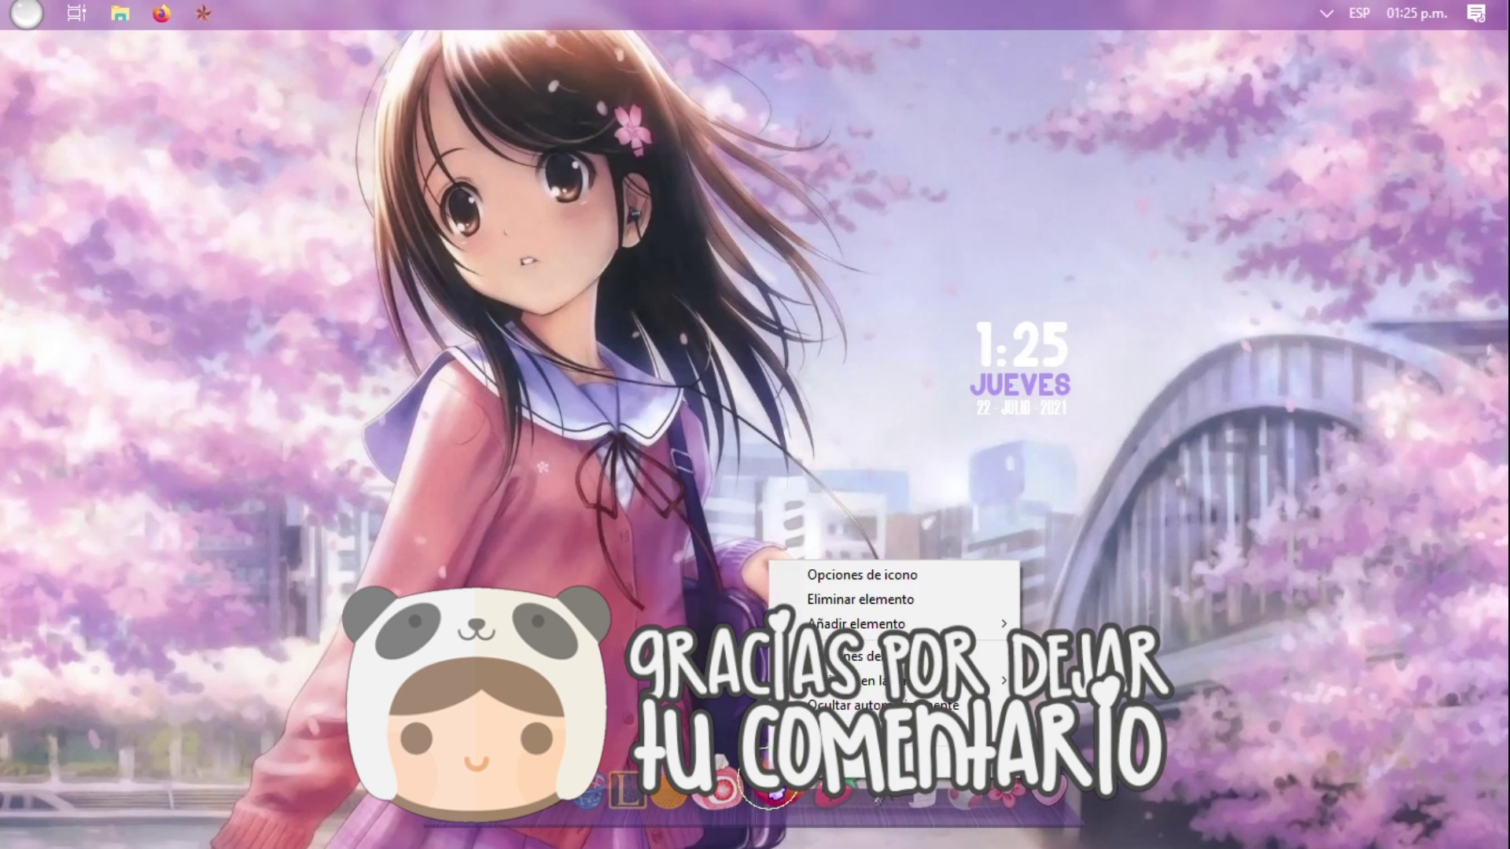
pyautogui.click(915, 578)
pyautogui.click(573, 199)
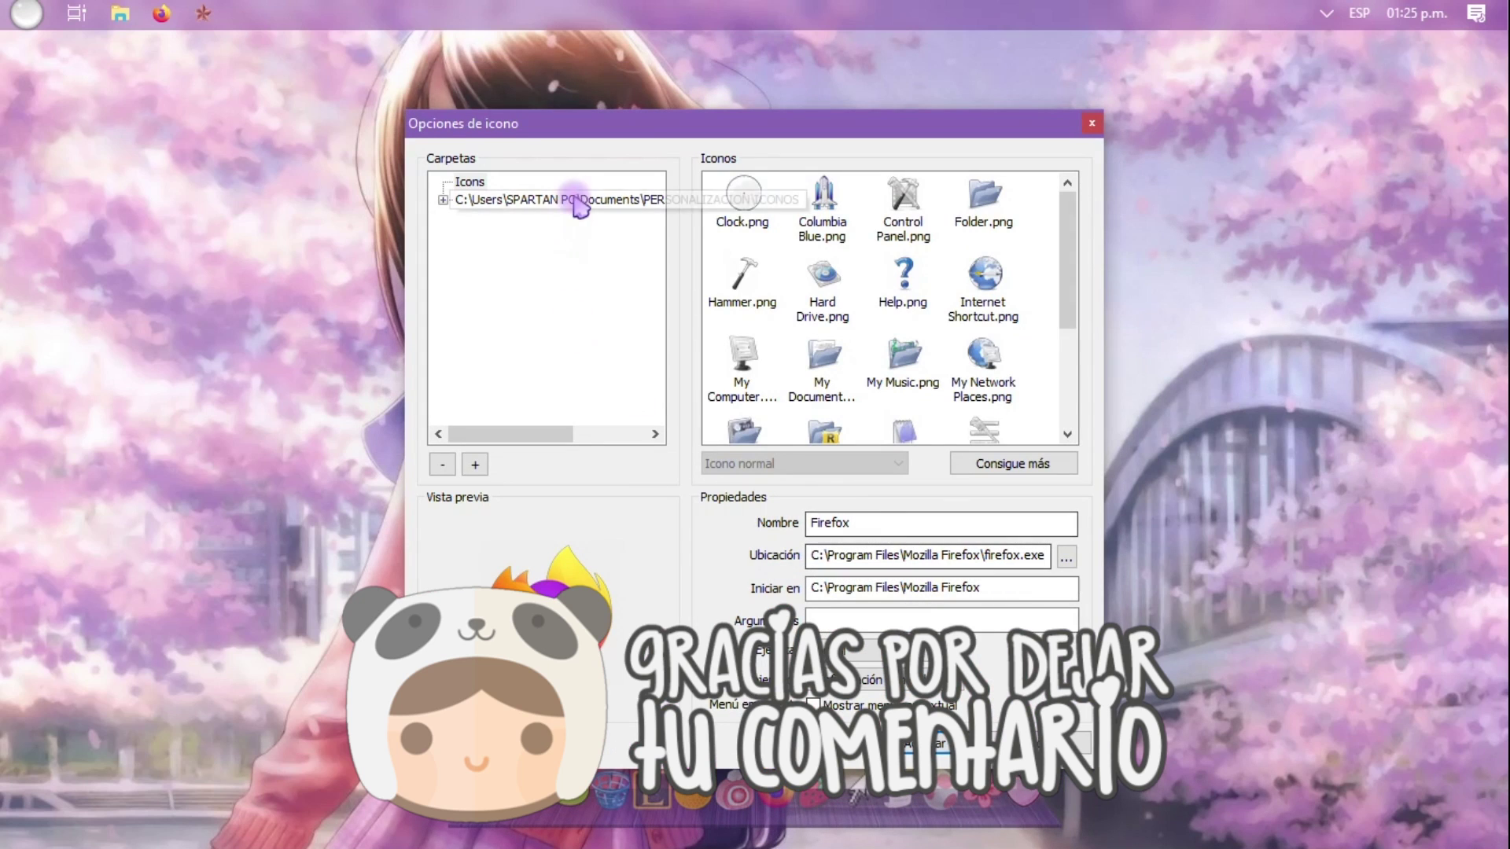
pyautogui.click(826, 356)
pyautogui.click(936, 650)
pyautogui.click(880, 613)
pyautogui.click(1035, 739)
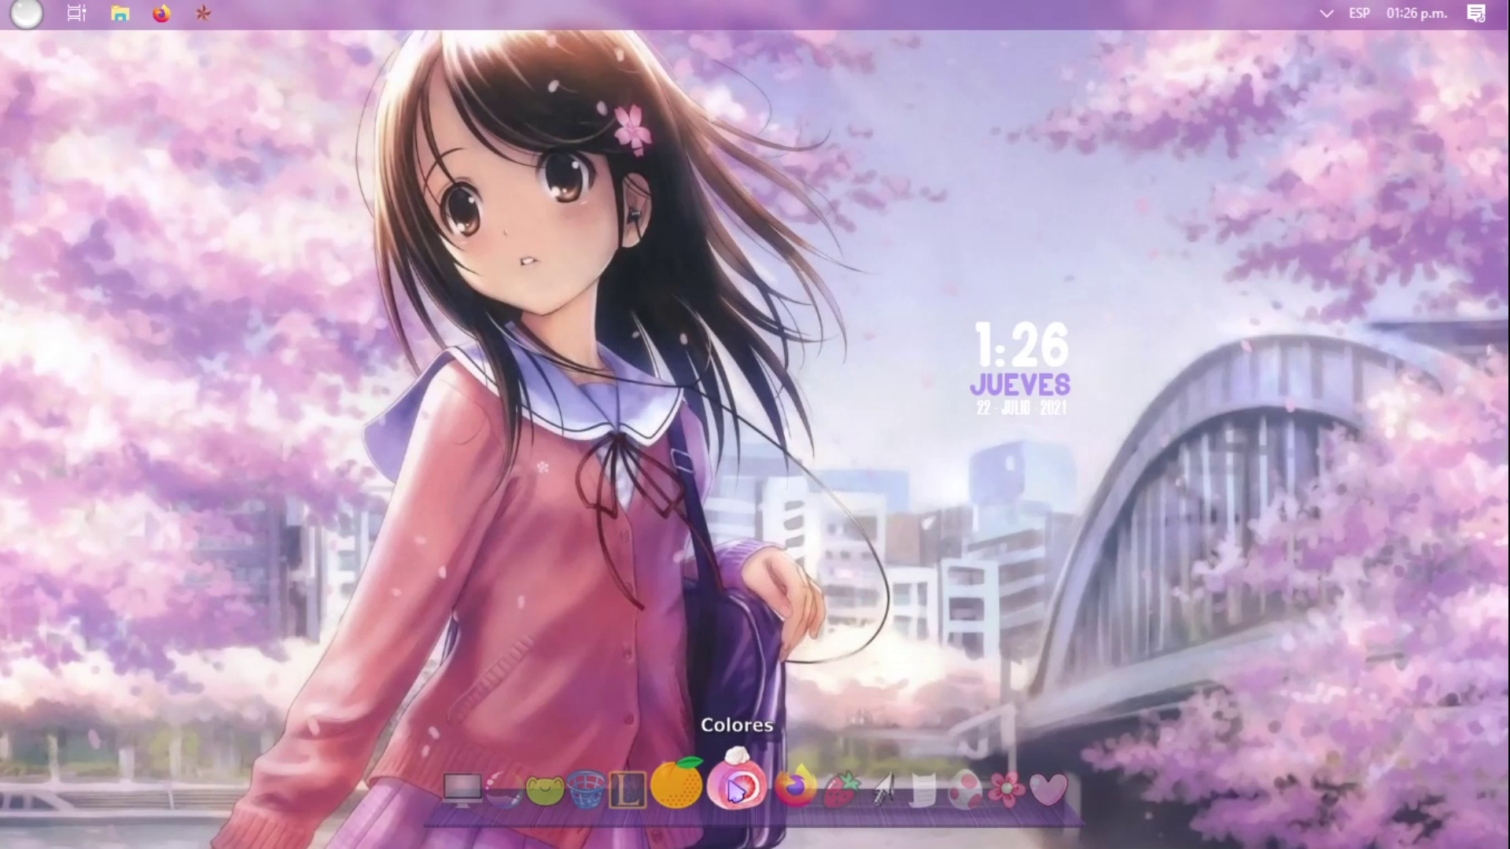
# - Lock the dock's icons, and test the Colores item by launching and closing its program
pyautogui.rightClick(735, 786)
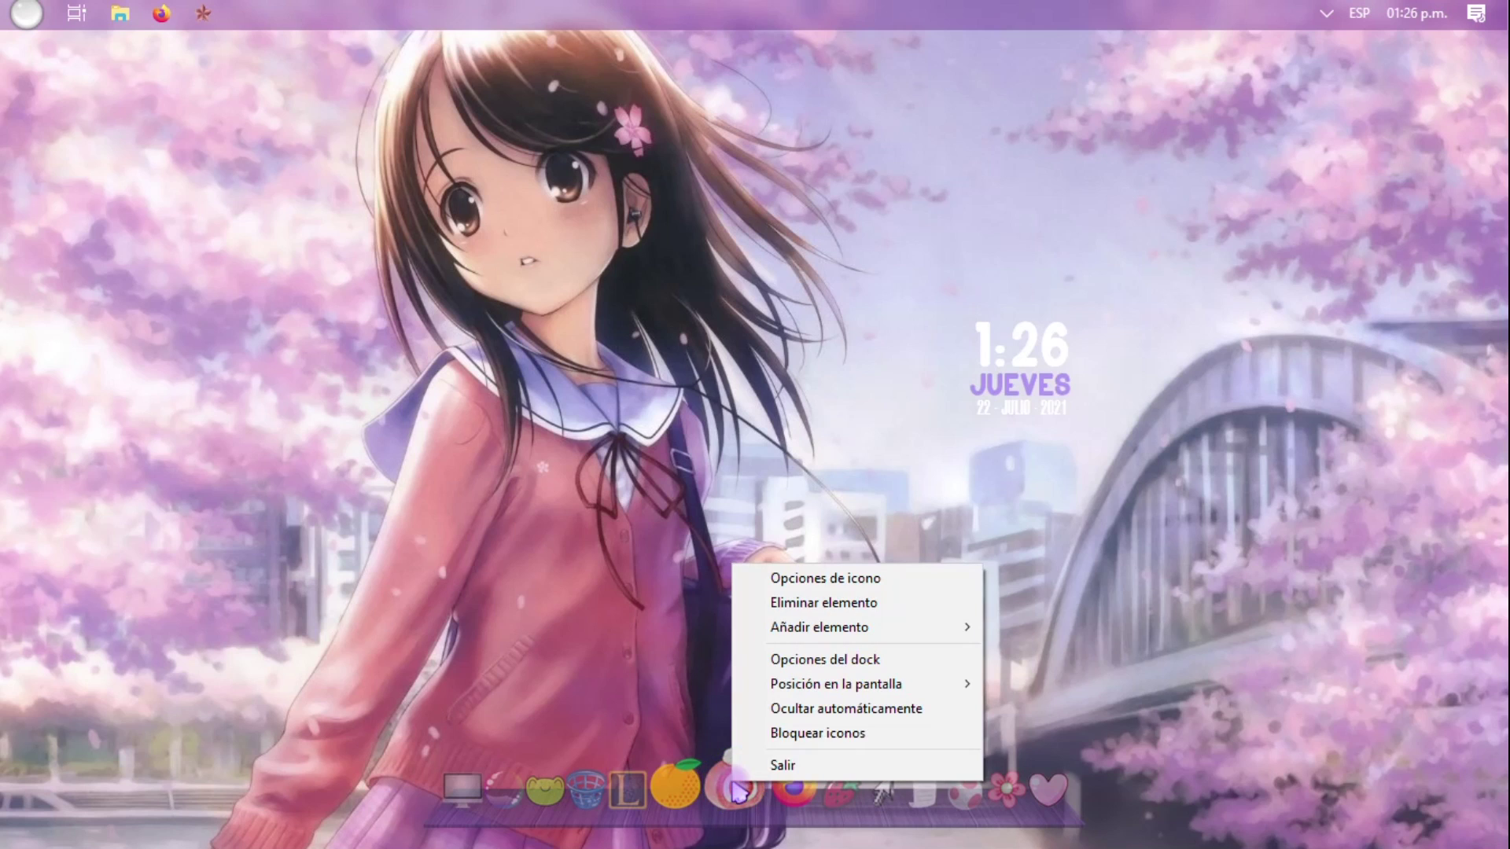
pyautogui.click(780, 738)
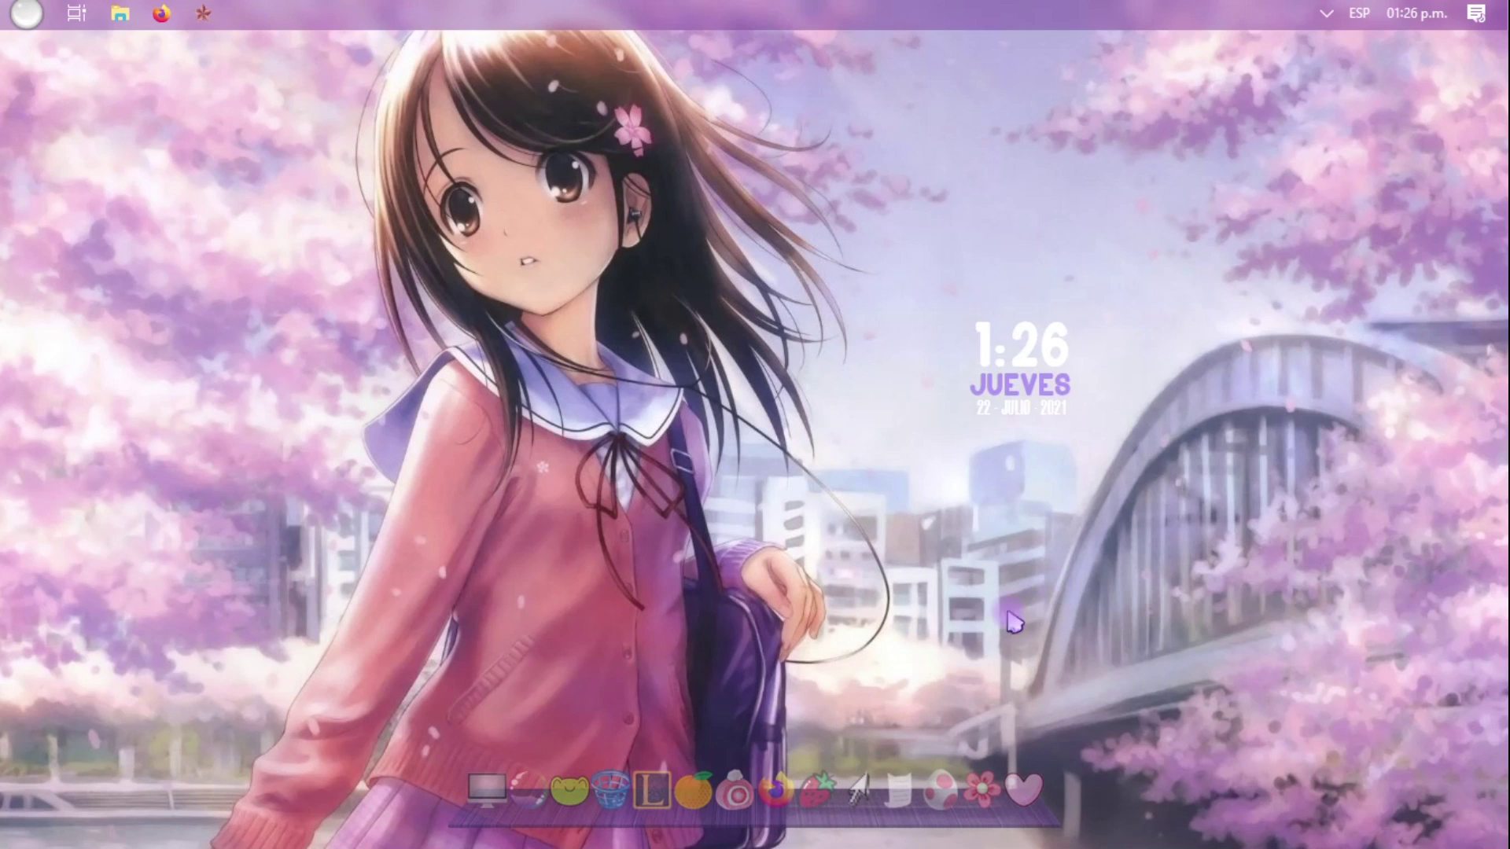
pyautogui.click(733, 790)
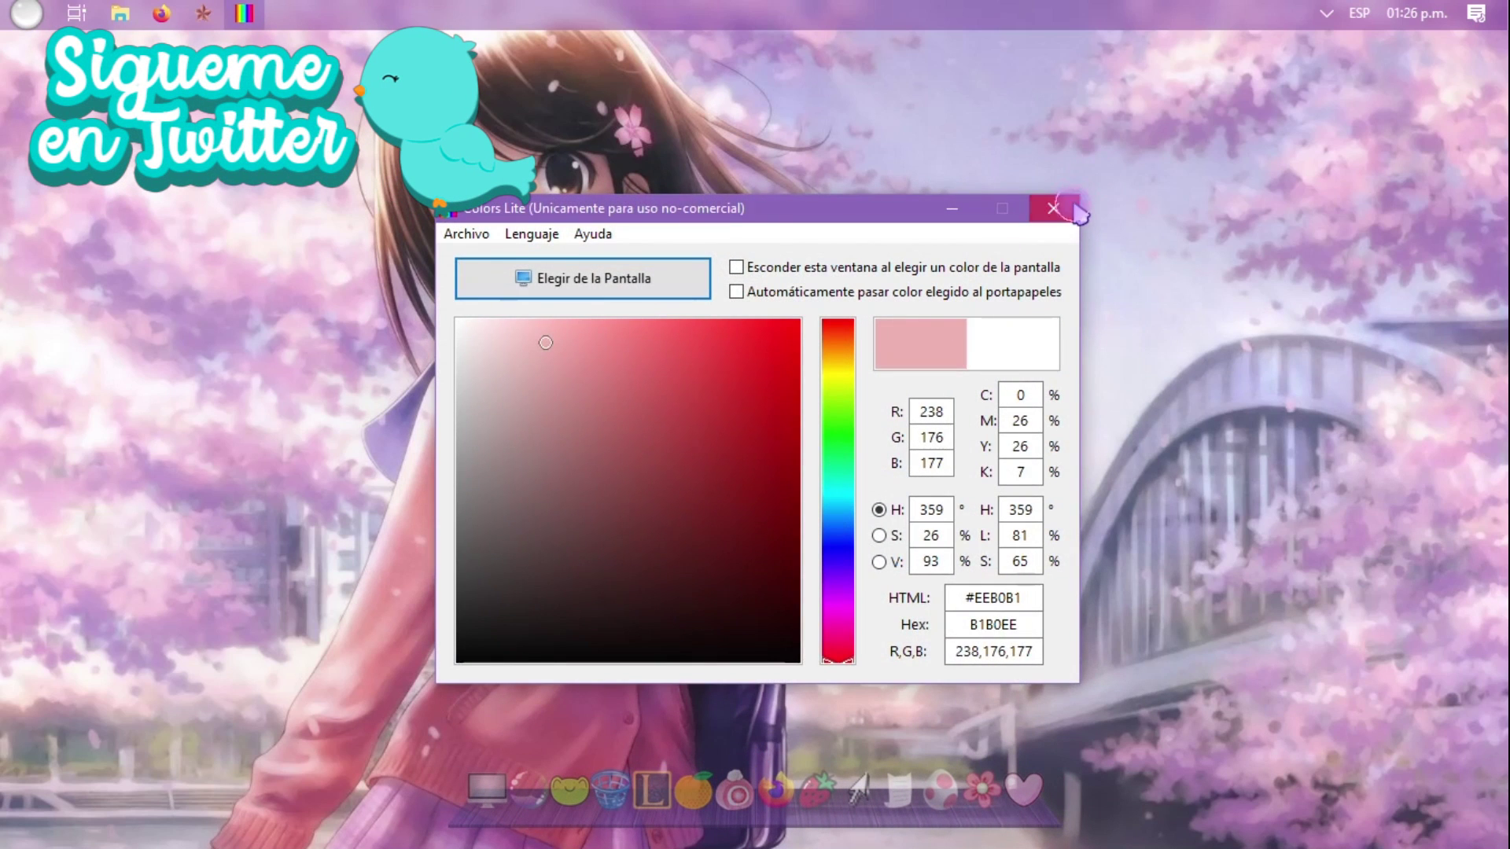
pyautogui.click(1054, 209)
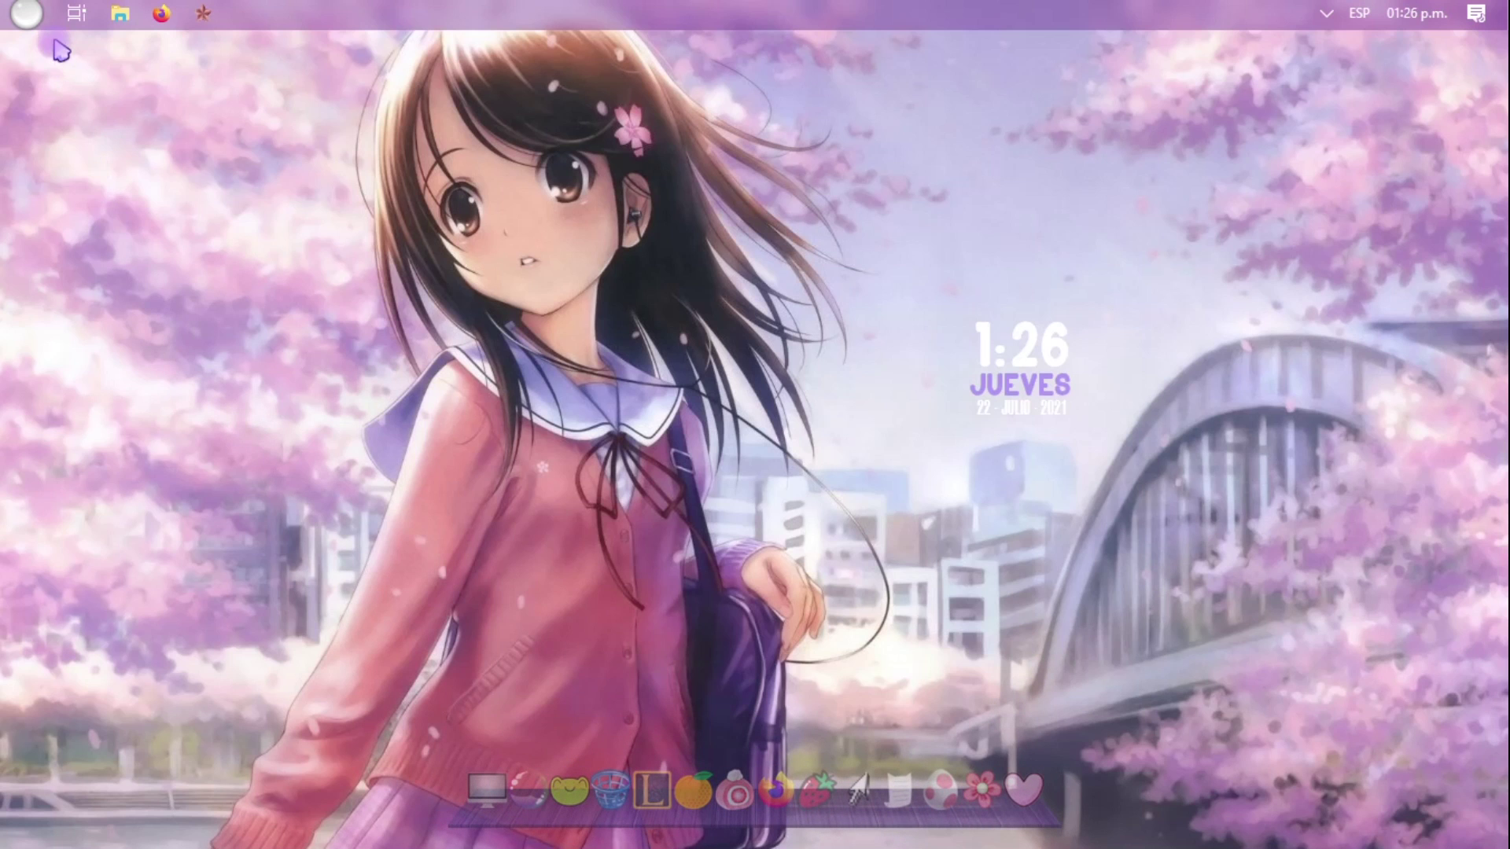
# - Find RocketDock among all installed programs and examine the option for sending its shortcut to the desktop, without choosing it
pyautogui.click(35, 26)
pyautogui.click(154, 483)
pyautogui.scroll(-9, 168, 331)
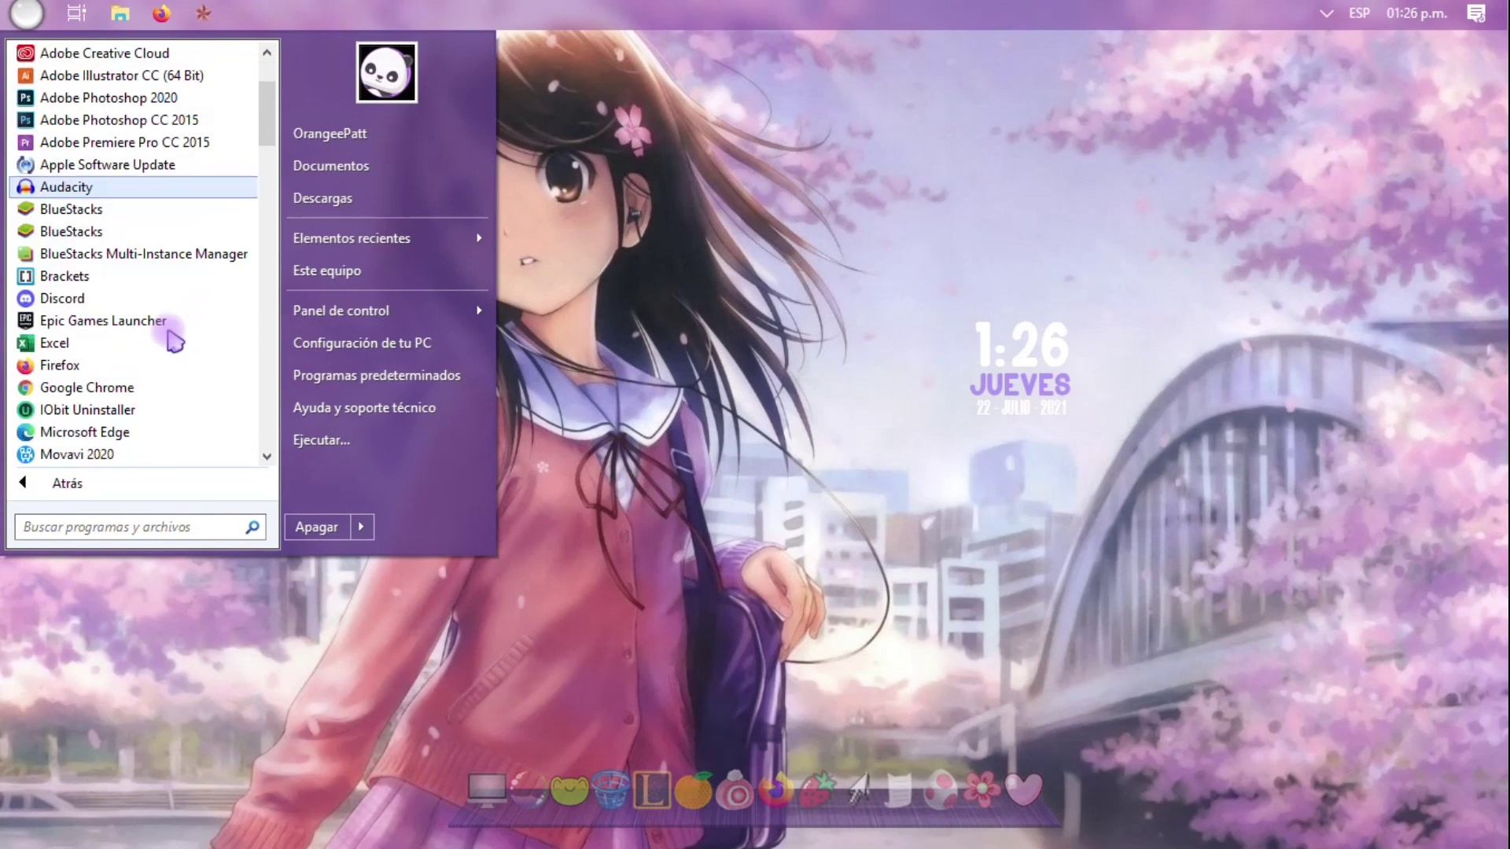
pyautogui.scroll(-6, 167, 313)
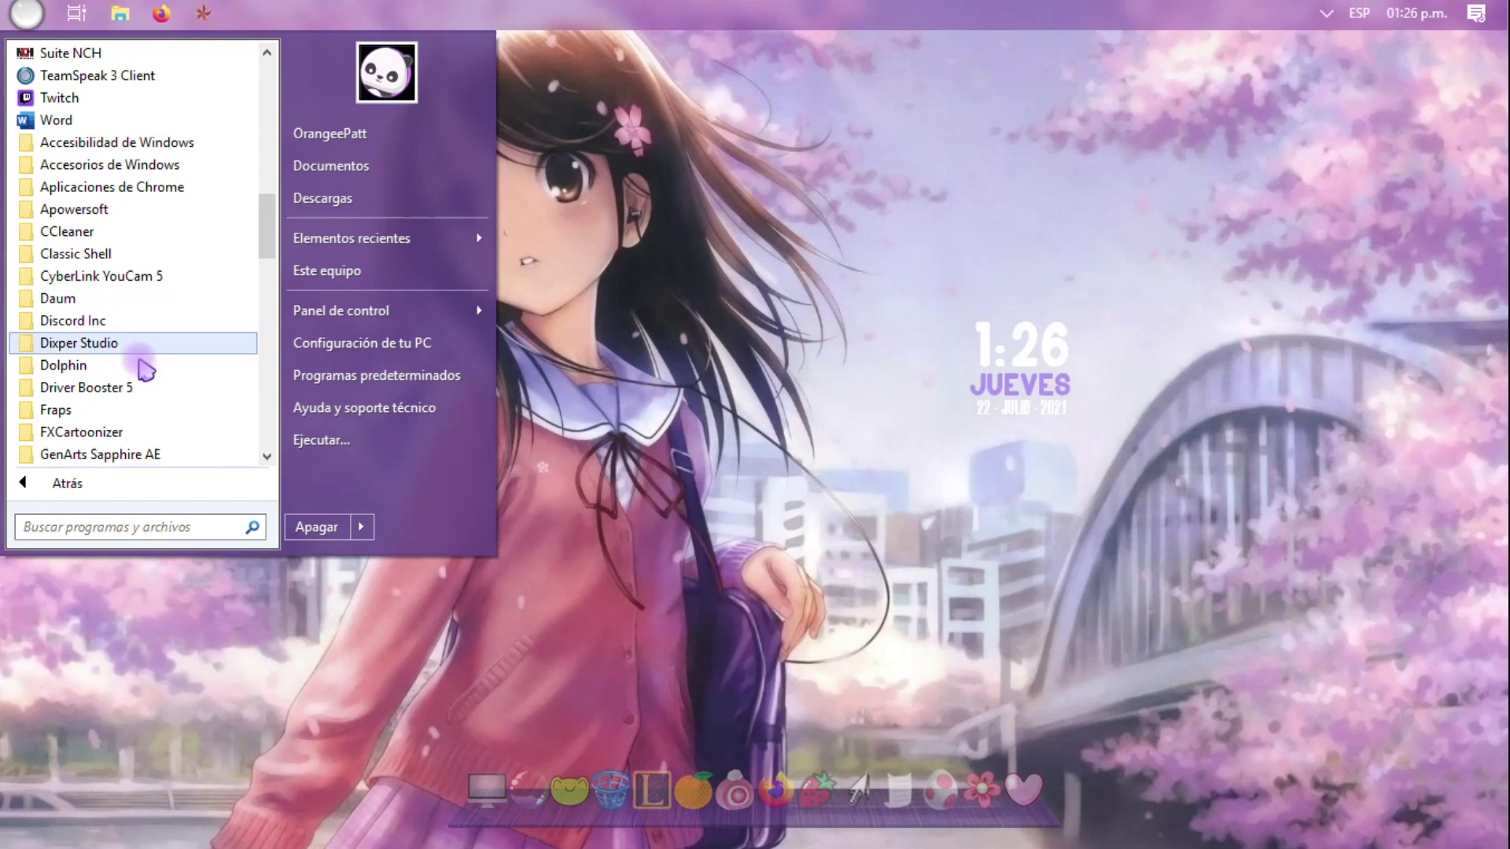
pyautogui.scroll(-5, 146, 346)
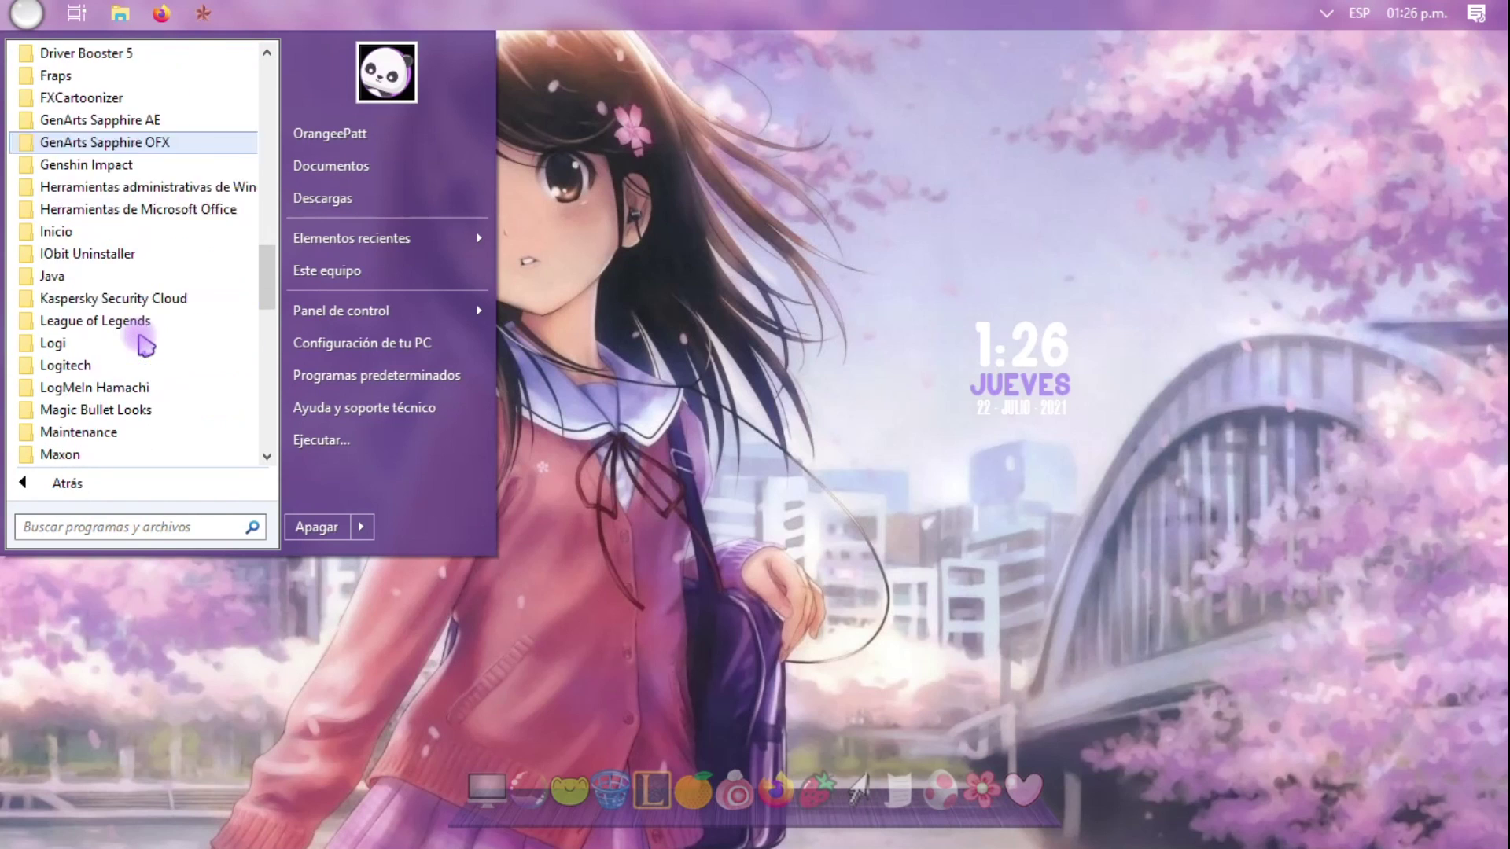
pyautogui.scroll(-10, 147, 305)
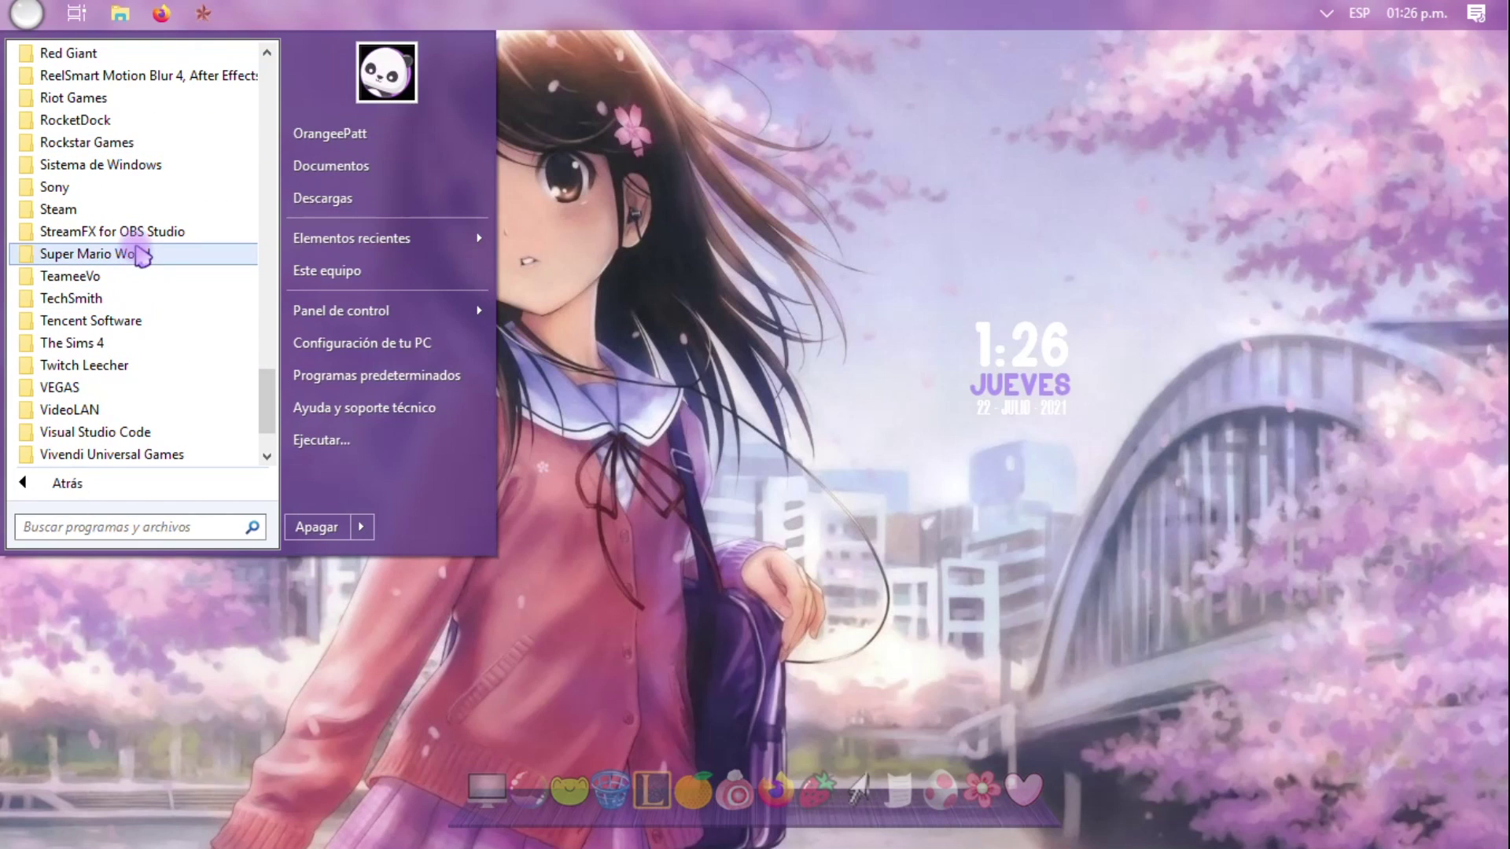
pyautogui.click(110, 121)
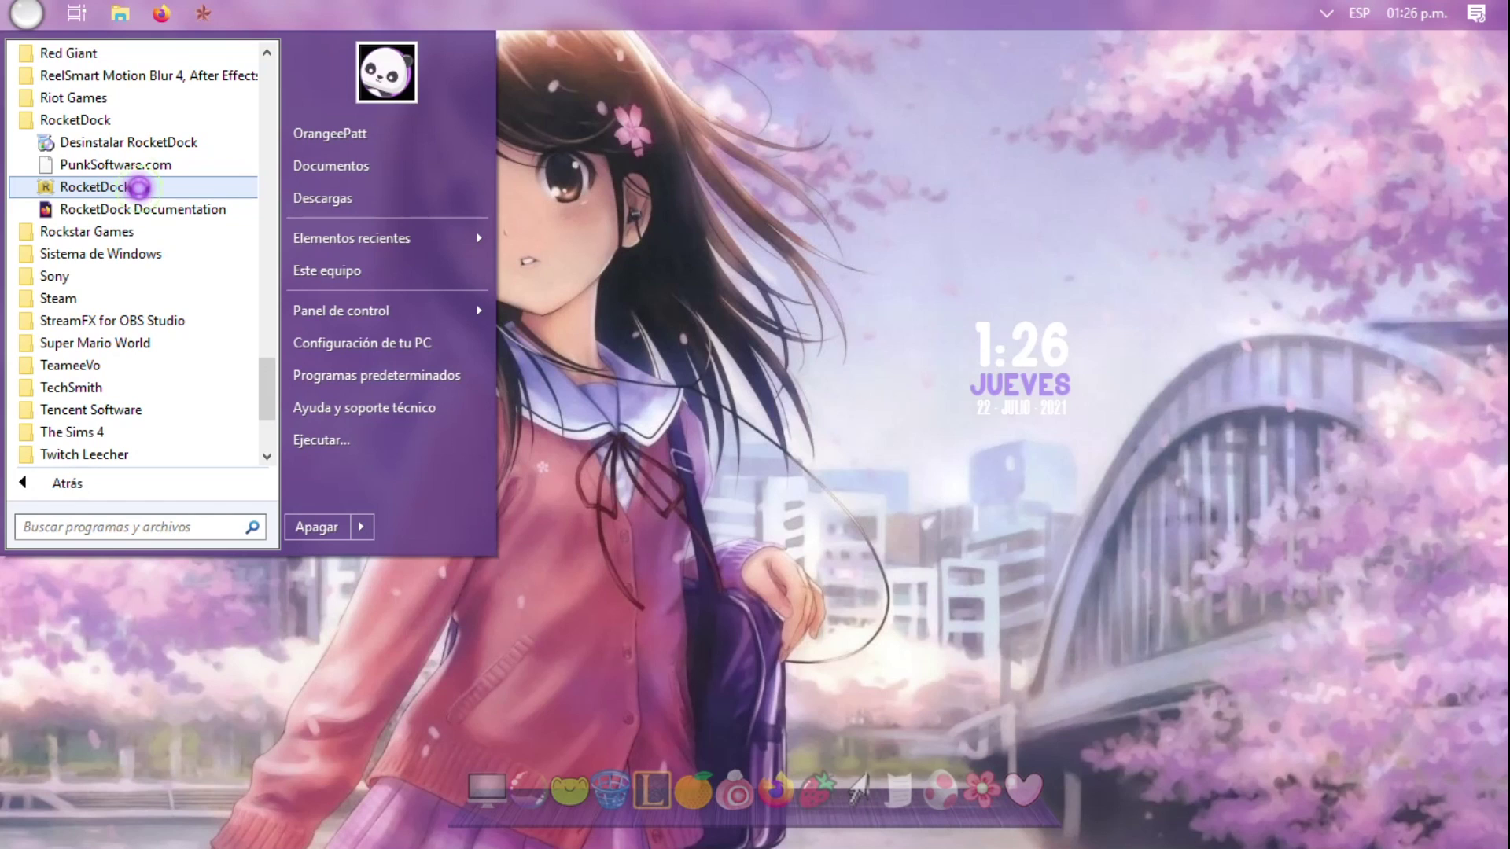
pyautogui.rightClick(138, 187)
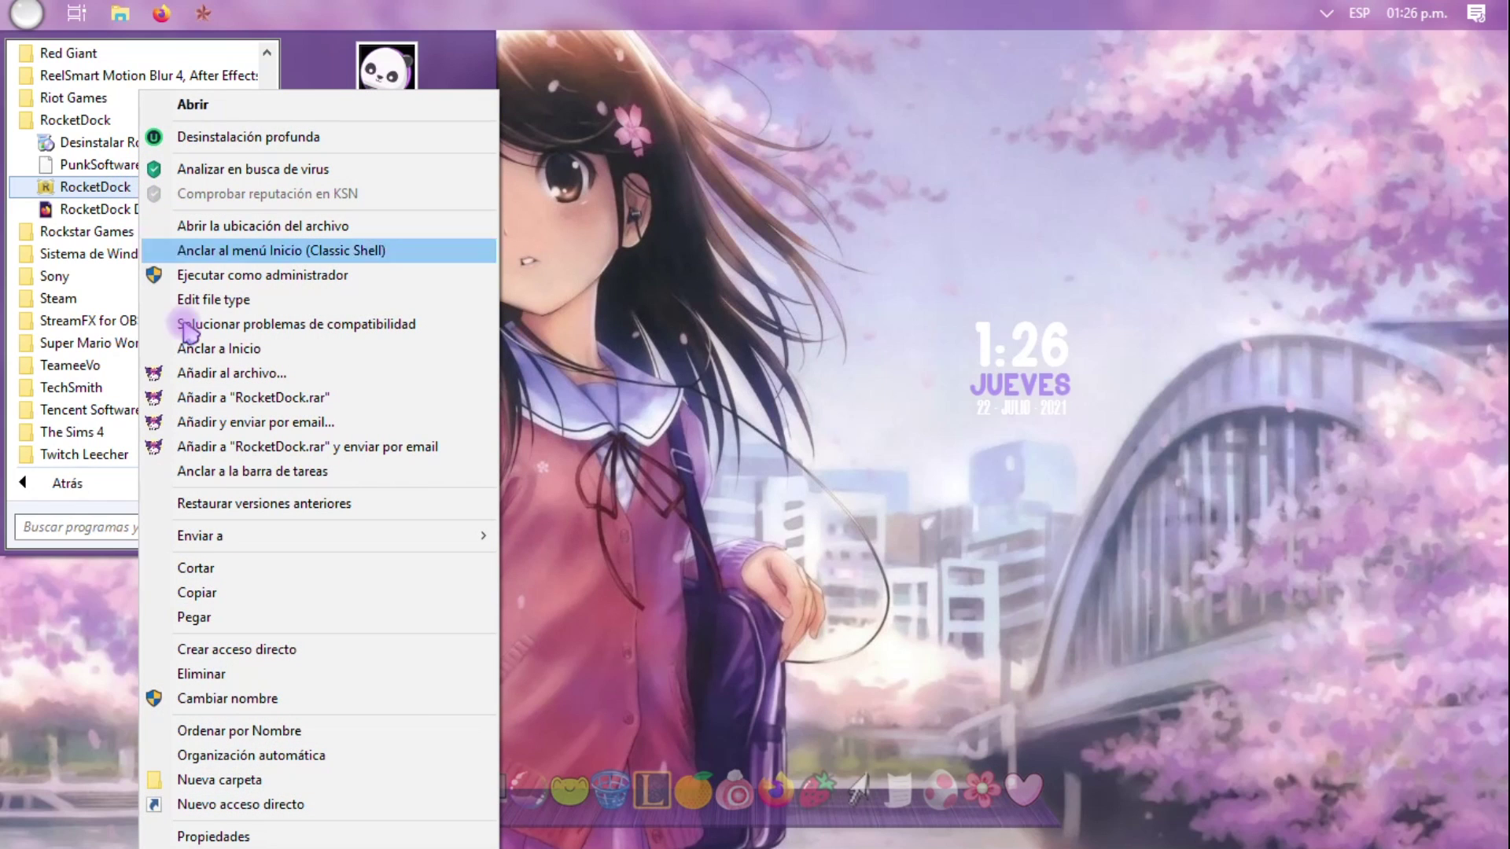
pyautogui.moveTo(417, 543)
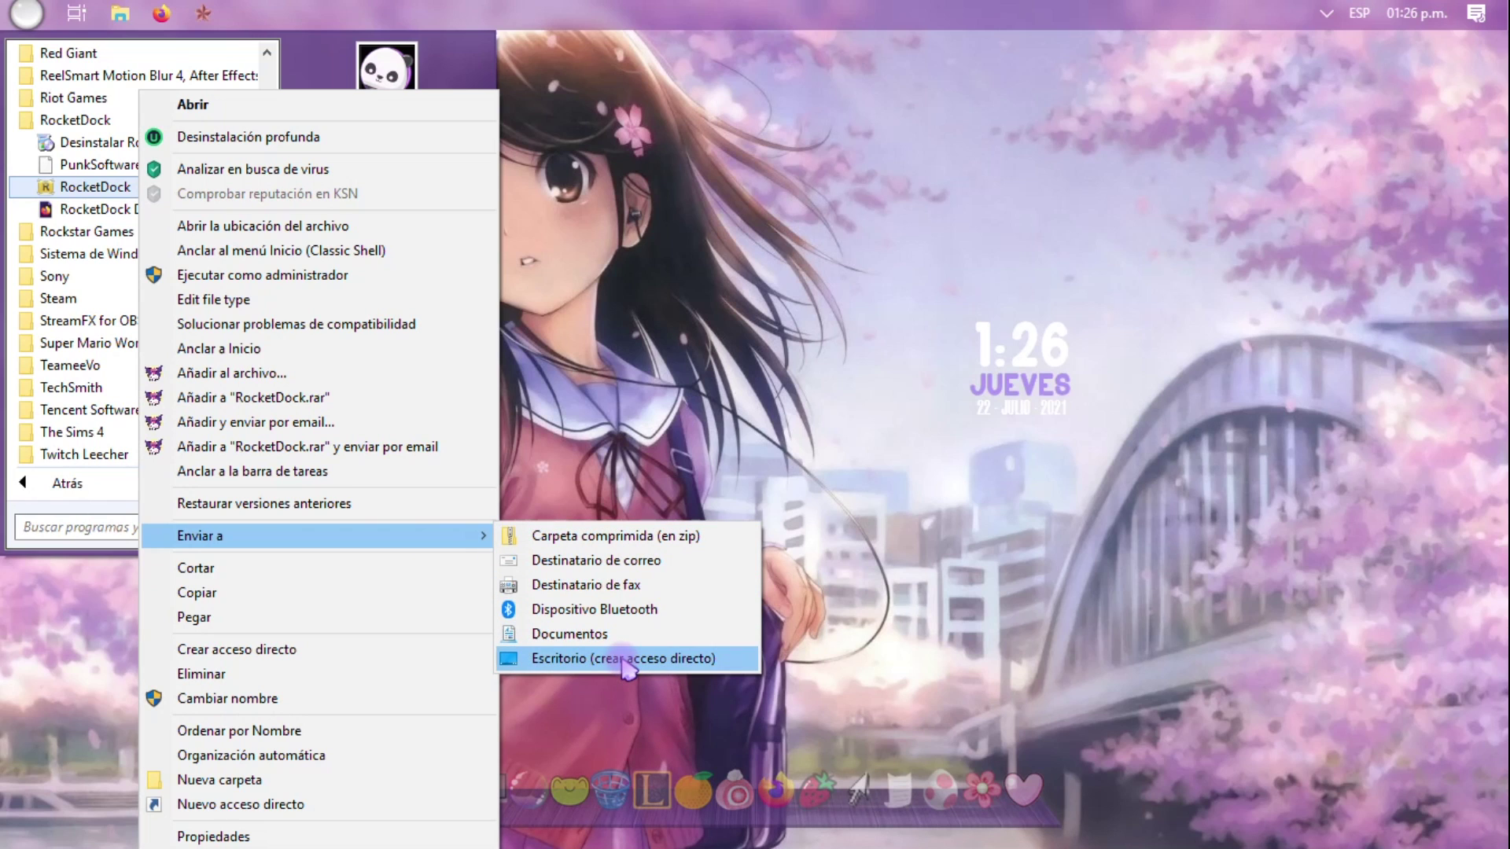
pyautogui.press('Escape')
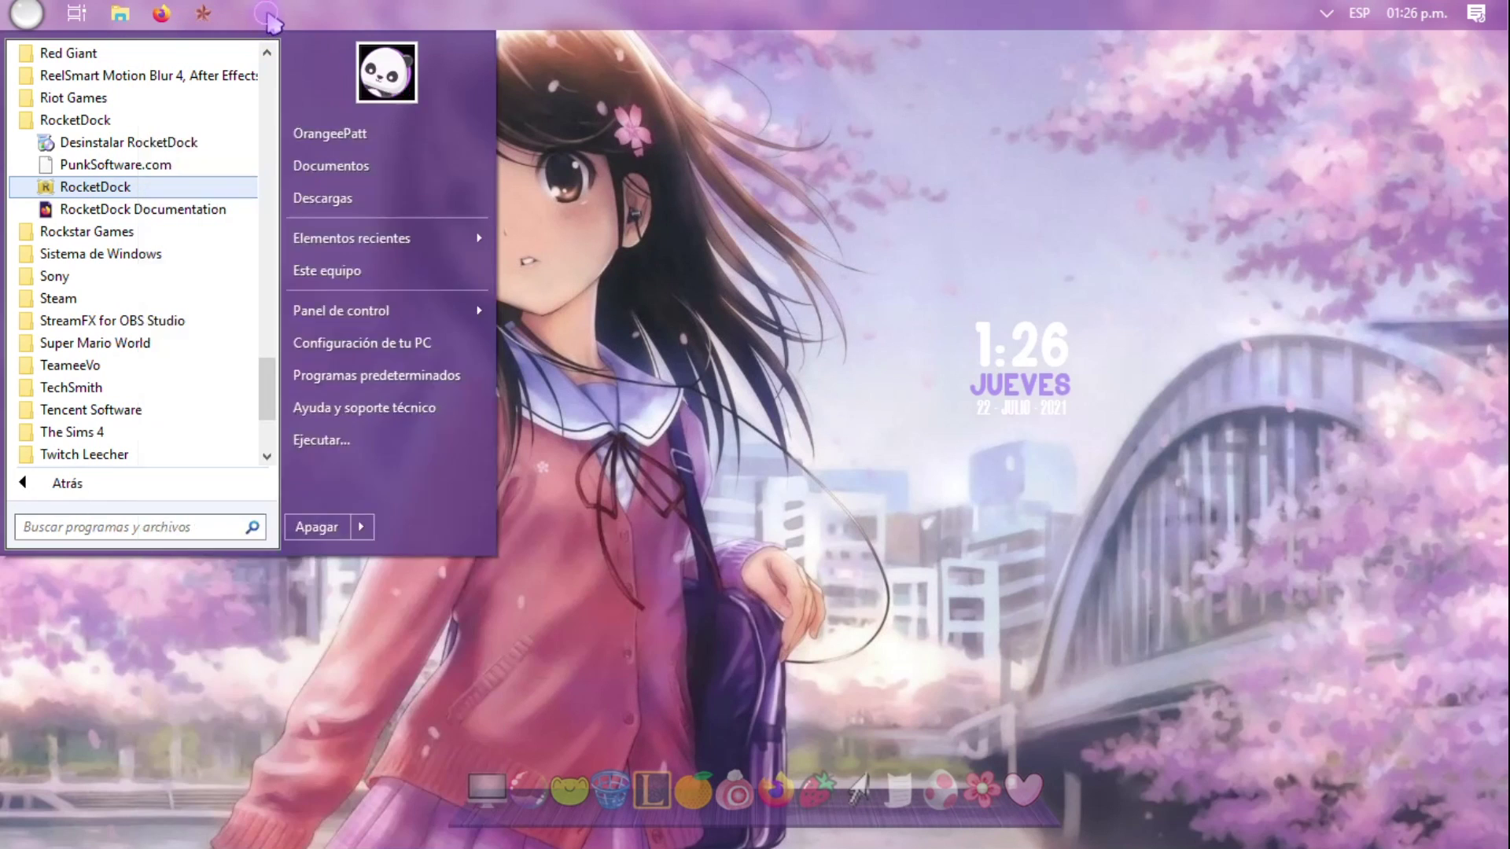
pyautogui.press('Escape')
# - Find the Inicio startup folder among all installed programs, view its contents, and close the program list
pyautogui.click(35, 18)
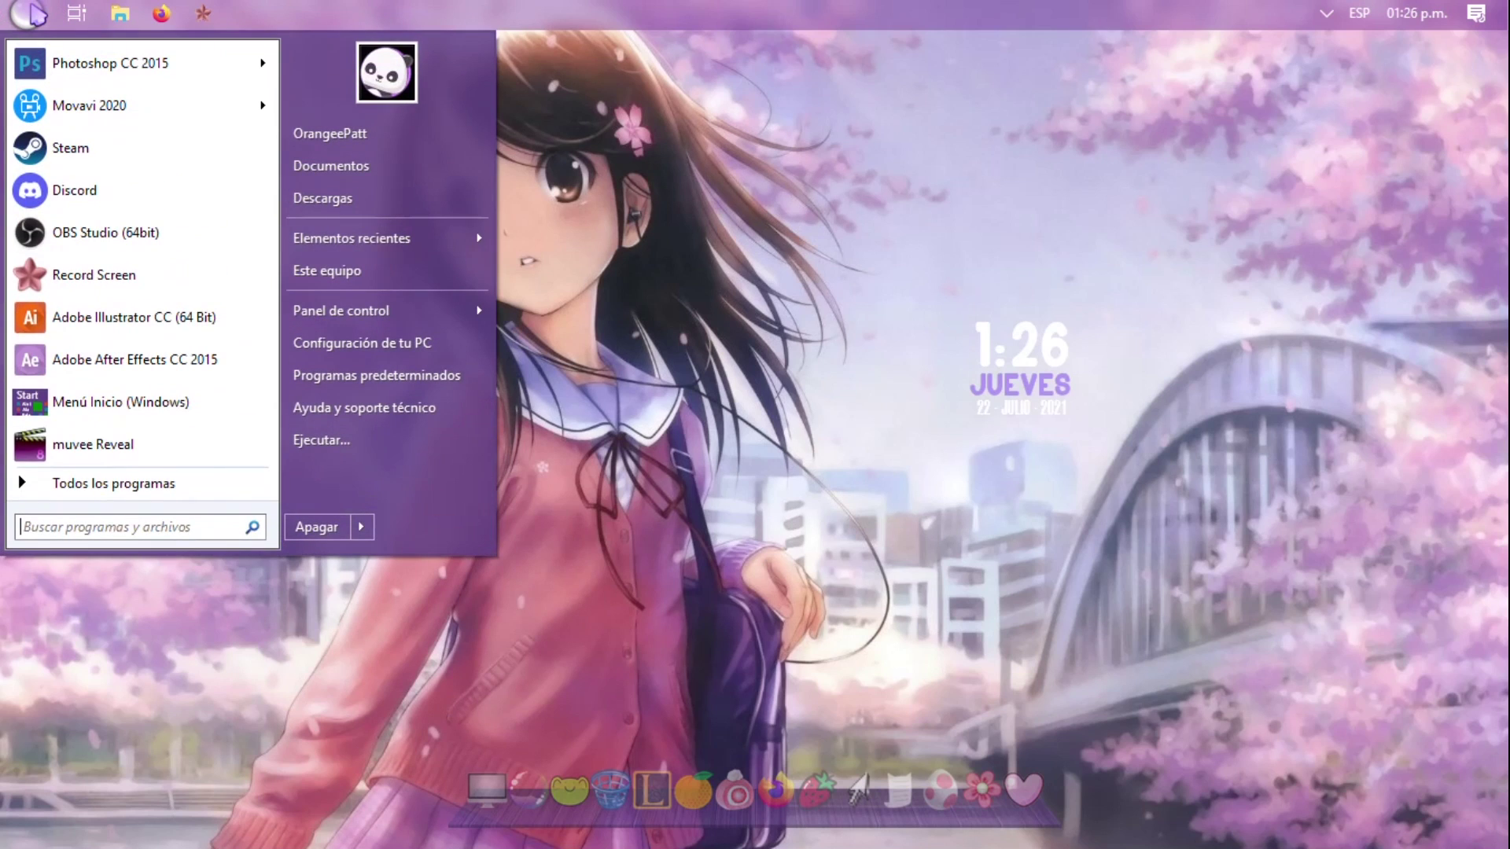
pyautogui.click(197, 486)
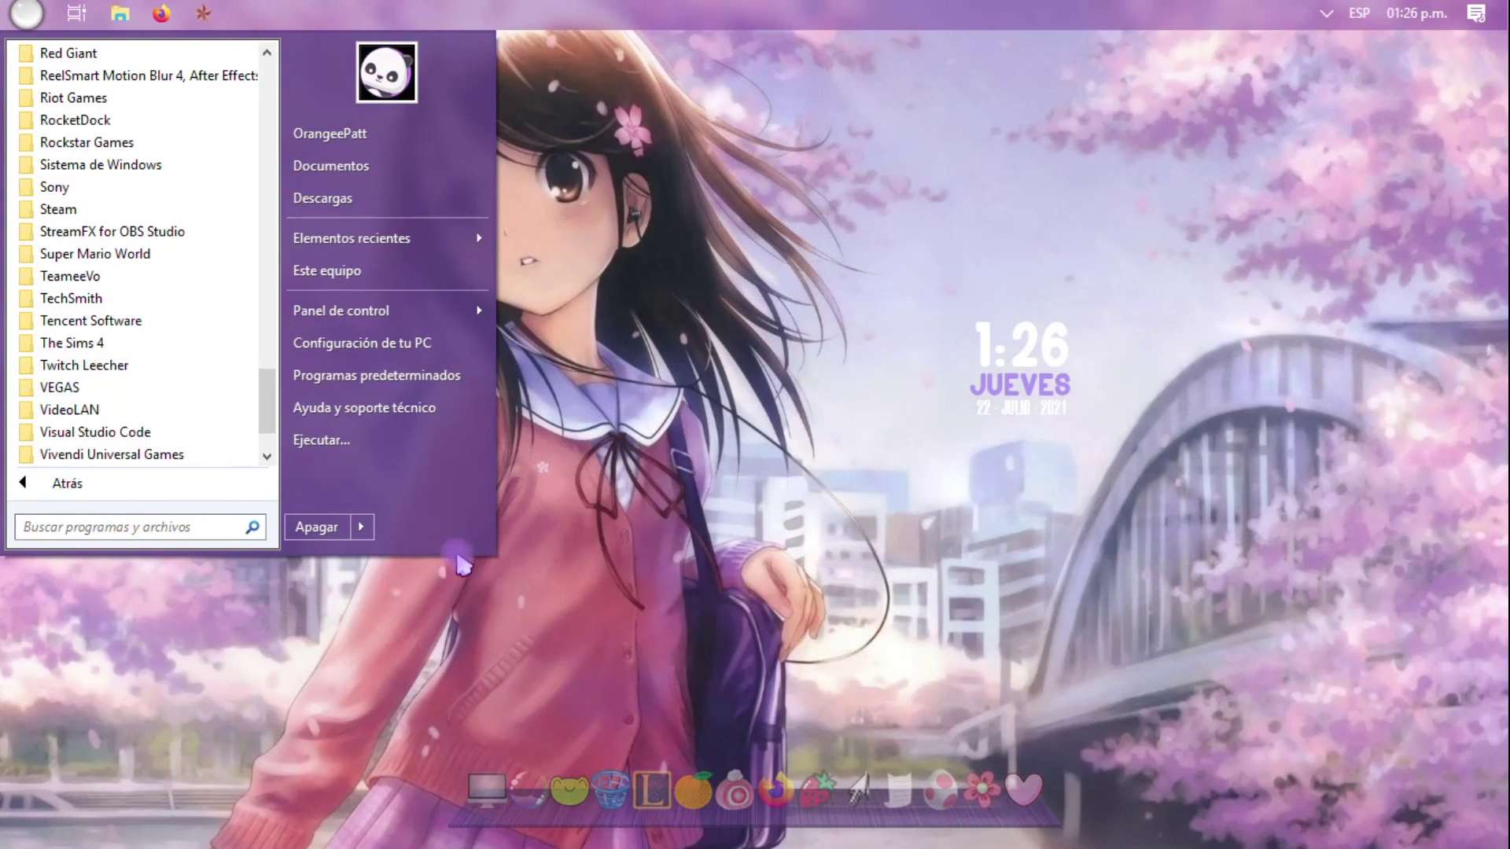
pyautogui.scroll(2, 177, 340)
pyautogui.scroll(8, 173, 338)
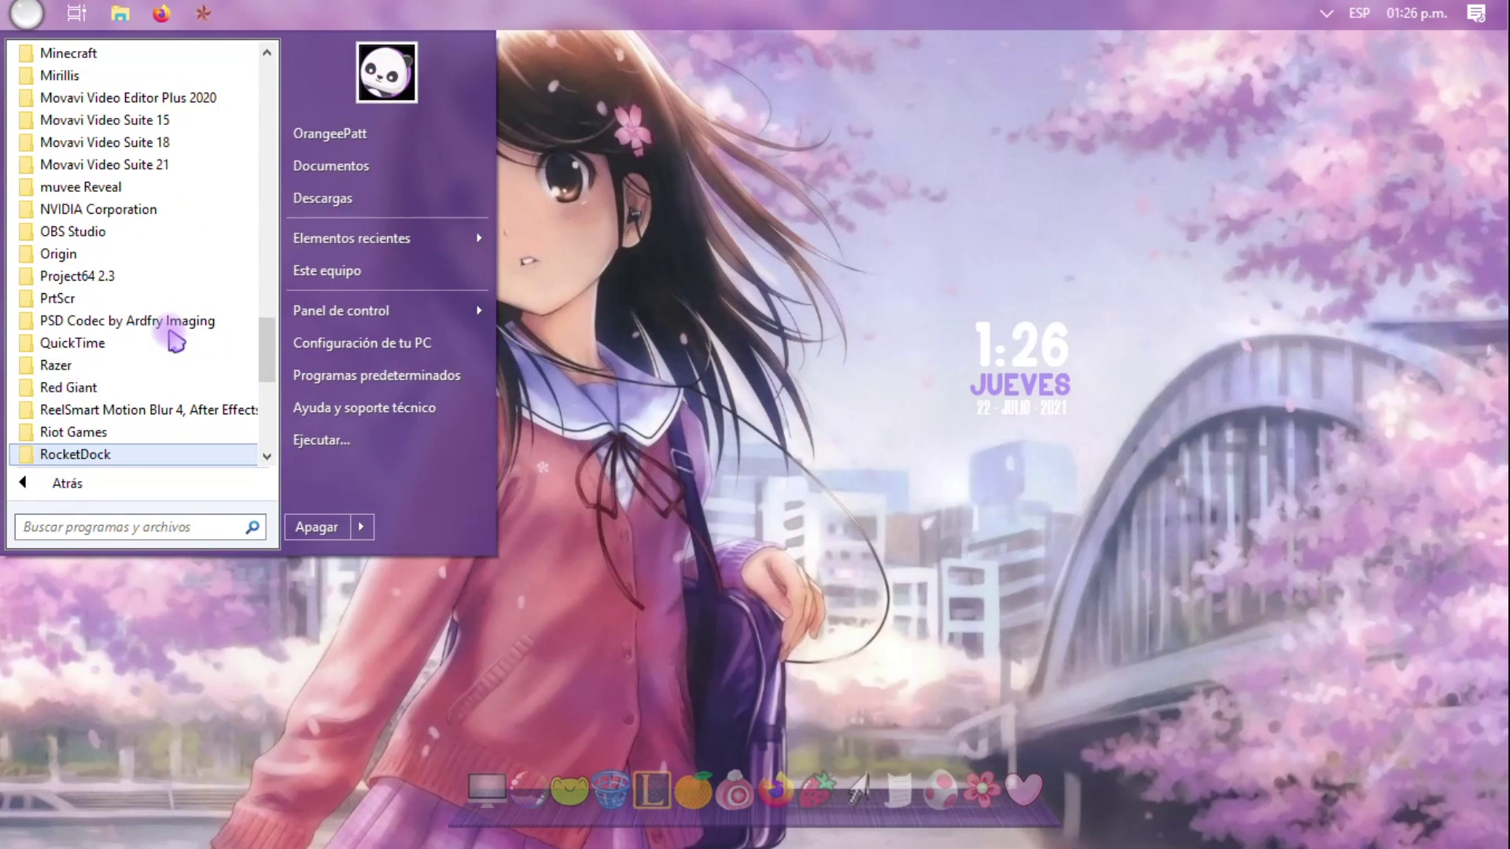
pyautogui.scroll(3, 169, 338)
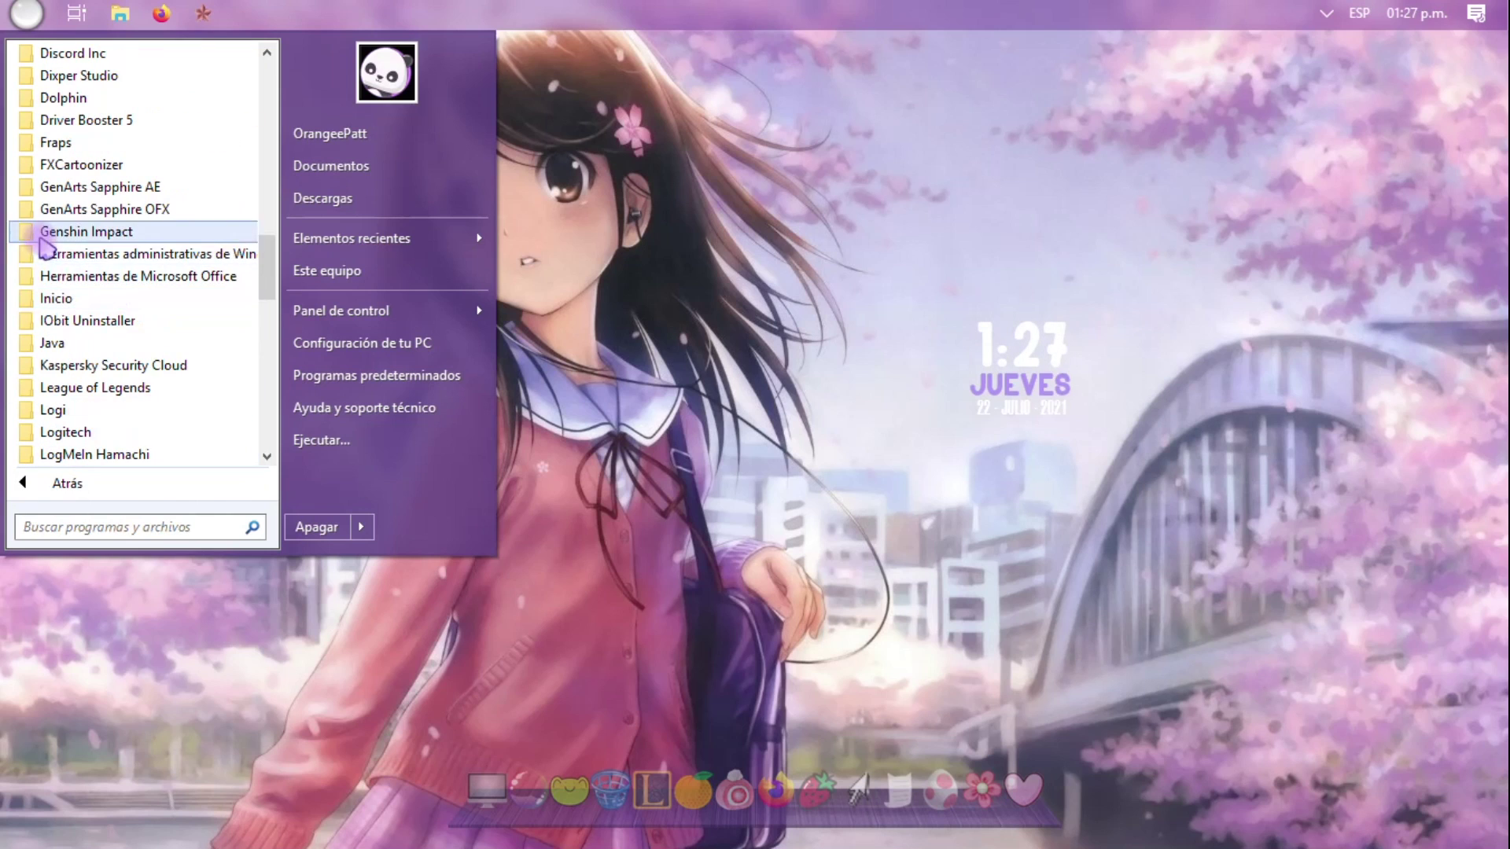
pyautogui.click(76, 299)
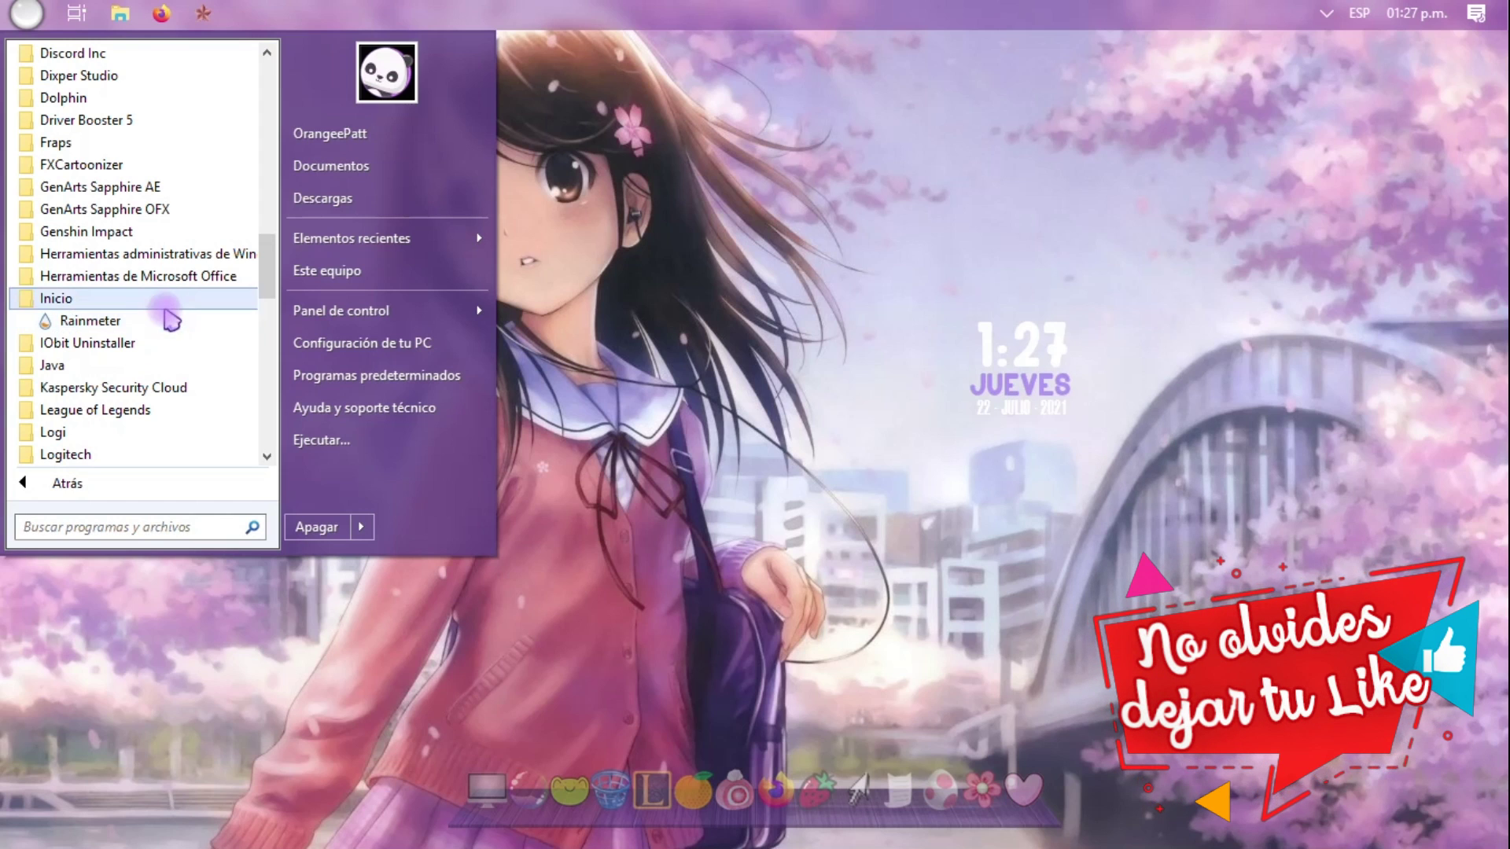
pyautogui.click(941, 194)
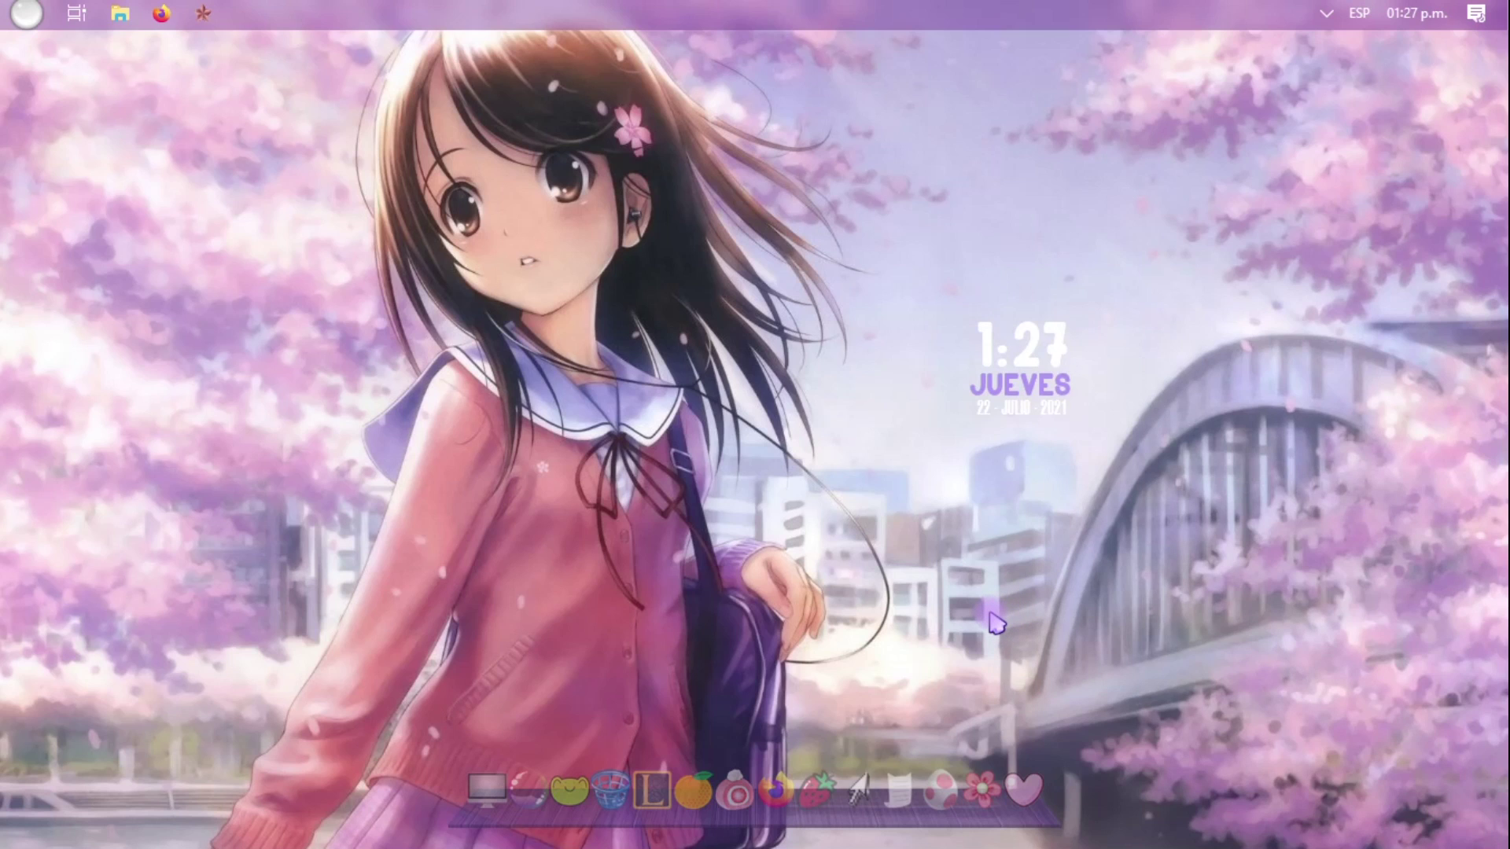
# - View the dock's available commands, including the one for exiting it, and dismiss them
pyautogui.rightClick(904, 787)
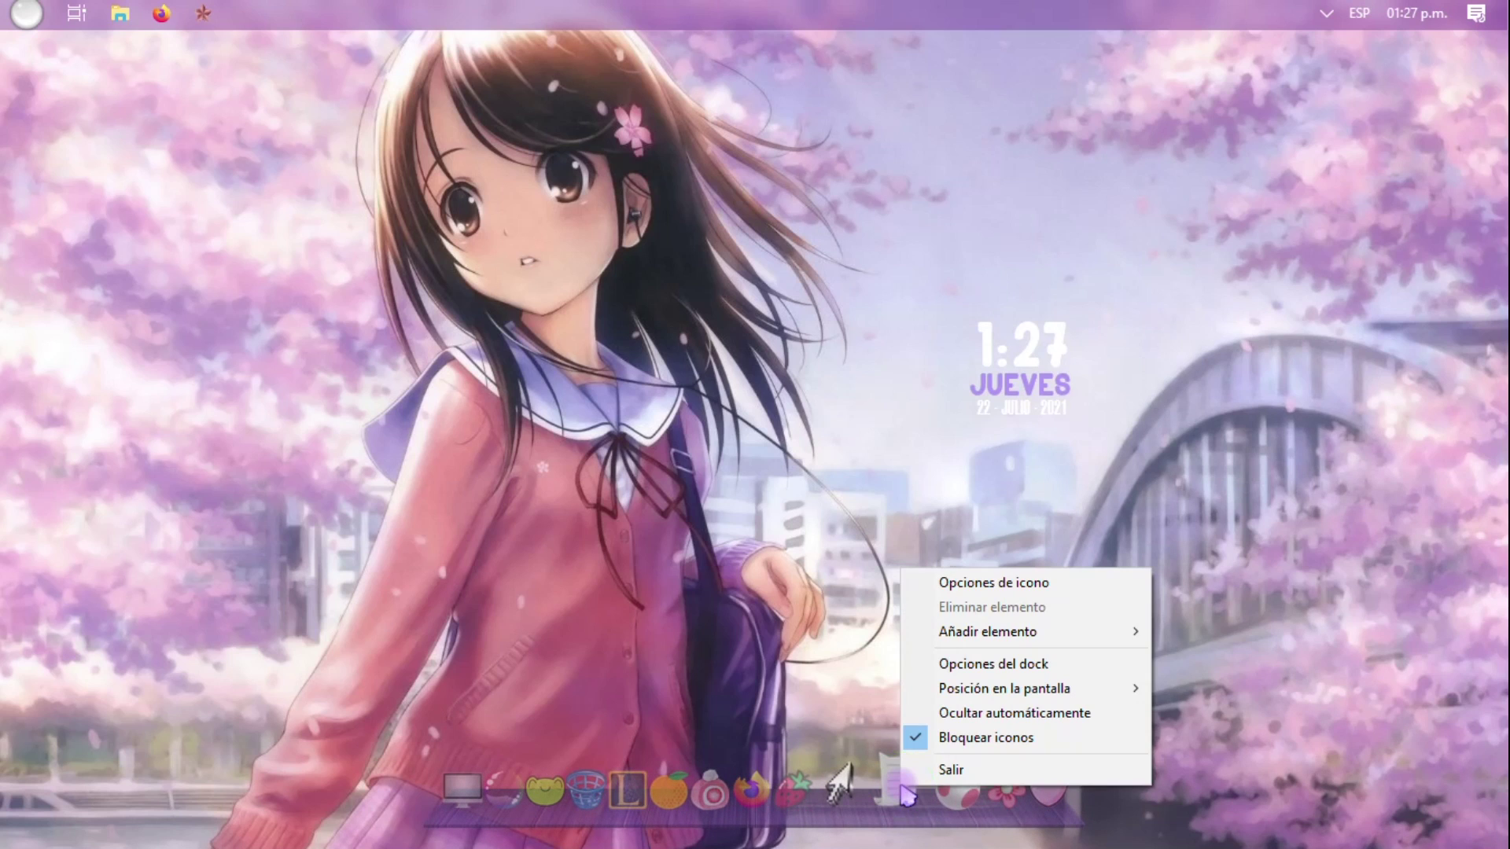
pyautogui.click(975, 772)
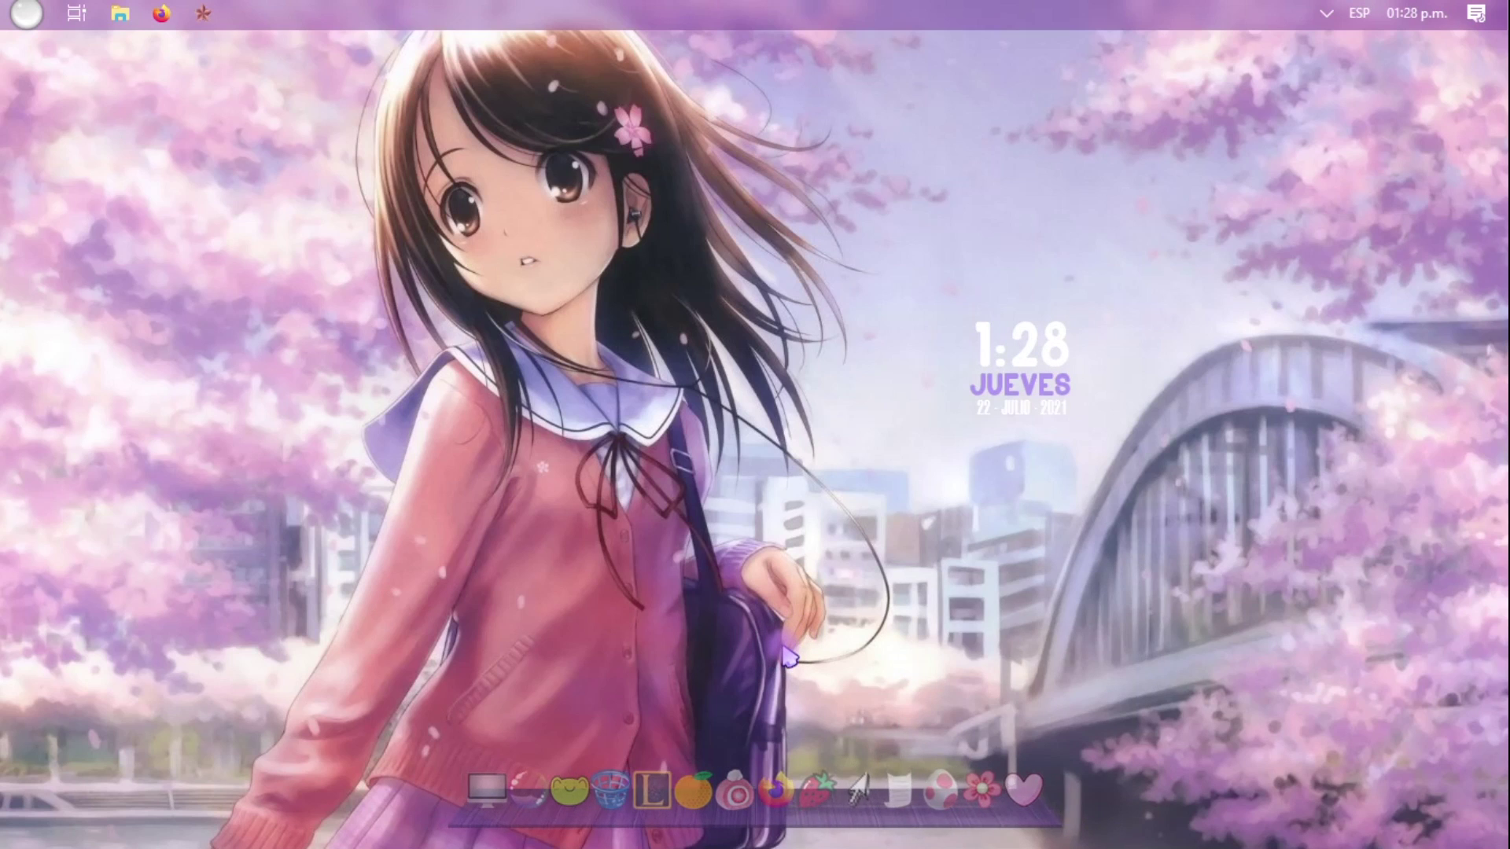